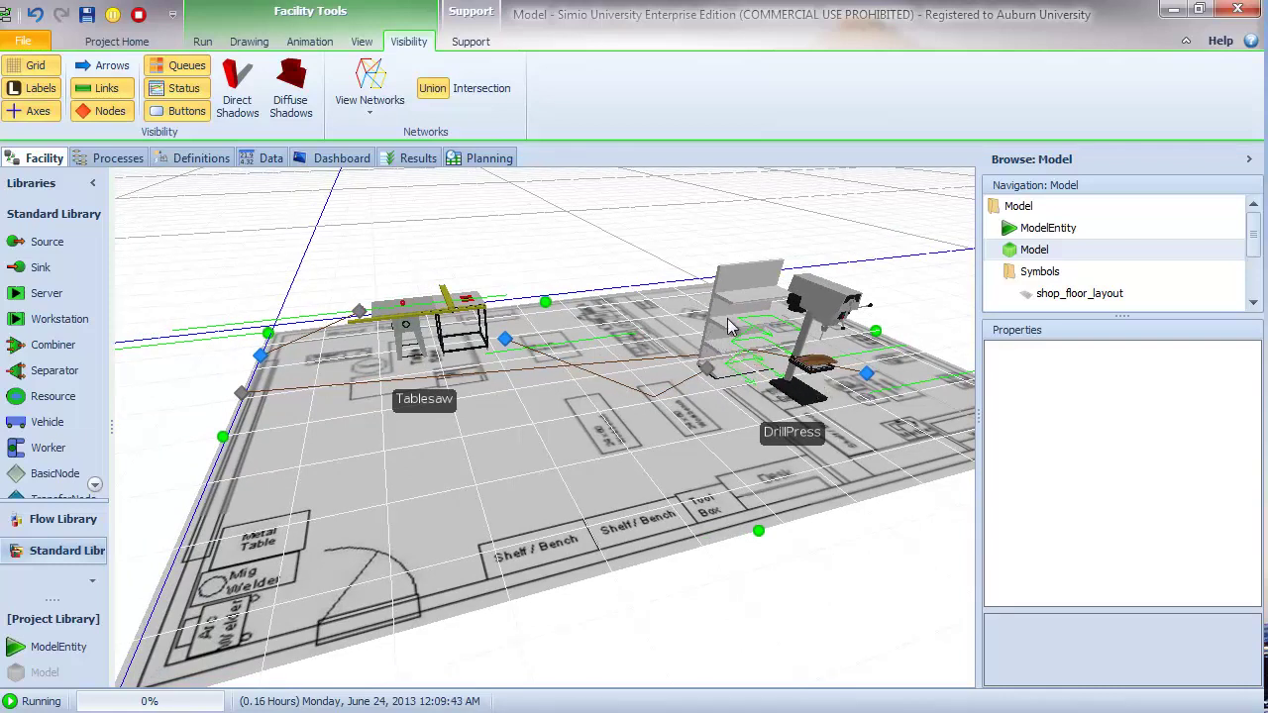
# Step: Look over the running woodshop in 3-D around the drill press, then stop the simulation
pyautogui.scroll(2, 704, 384)
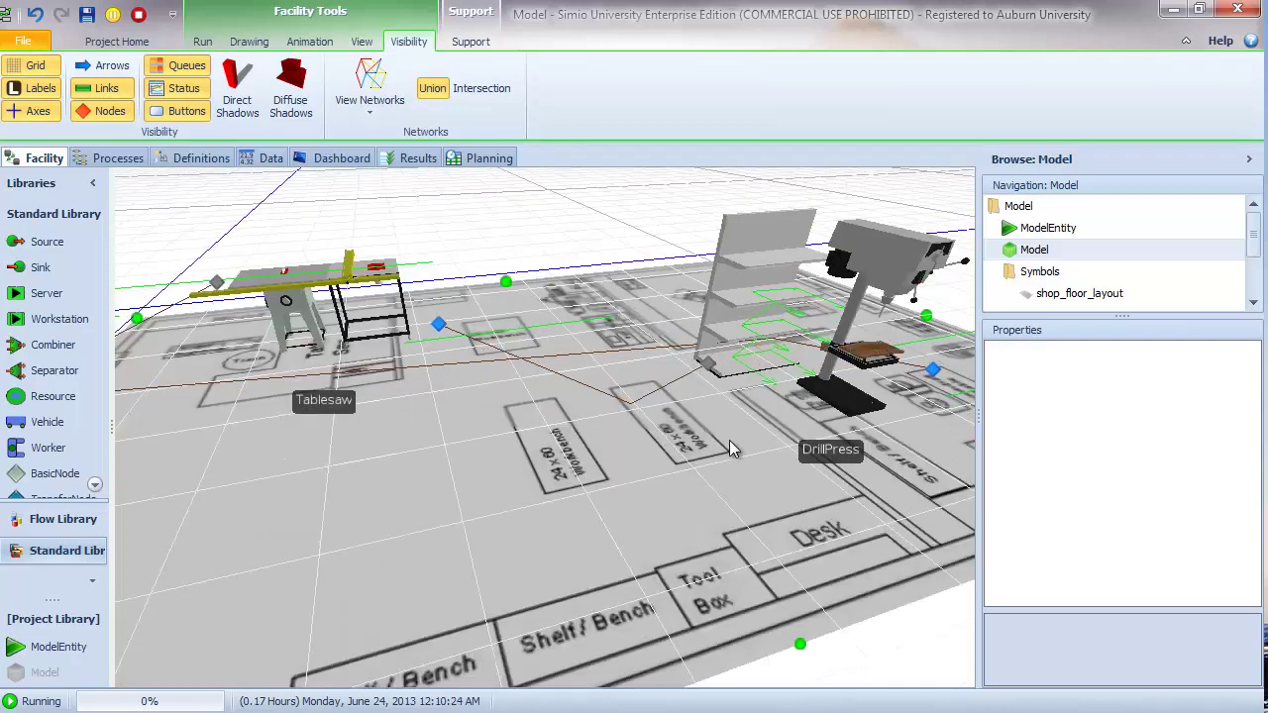
pyautogui.moveTo(730, 446); pyautogui.dragTo(611, 486)
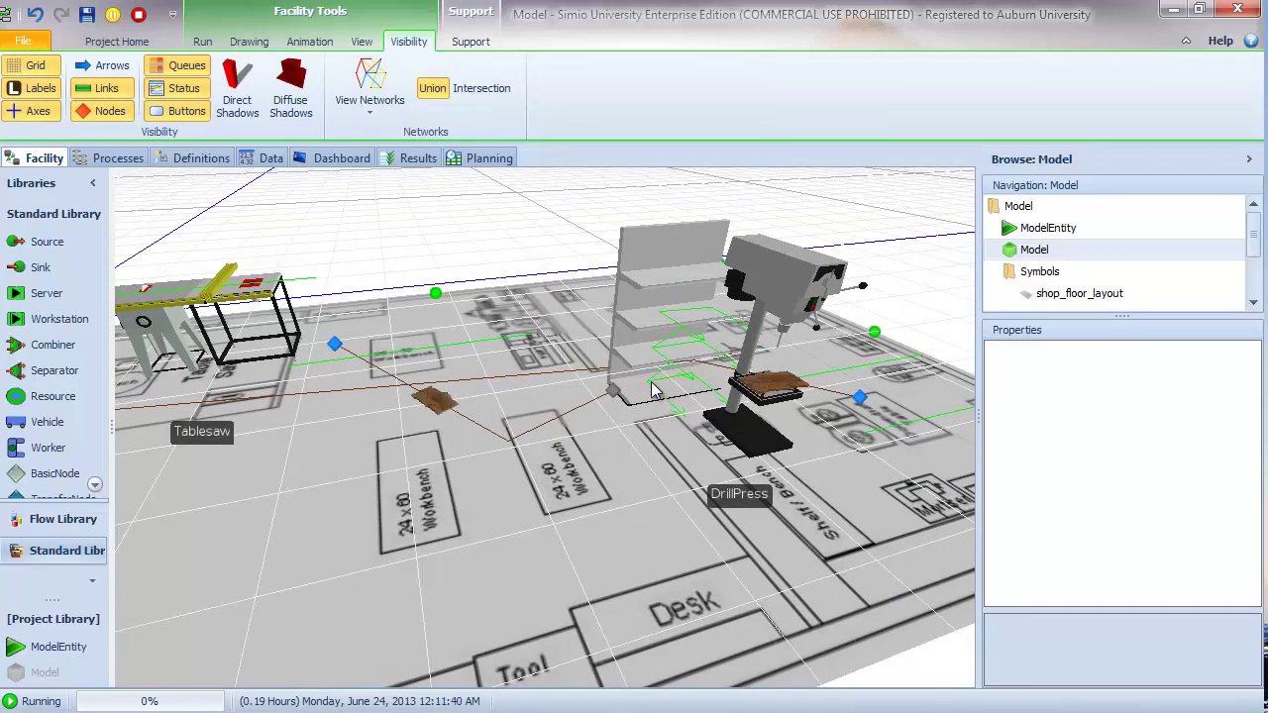
pyautogui.moveTo(380, 502); pyautogui.dragTo(439, 477)
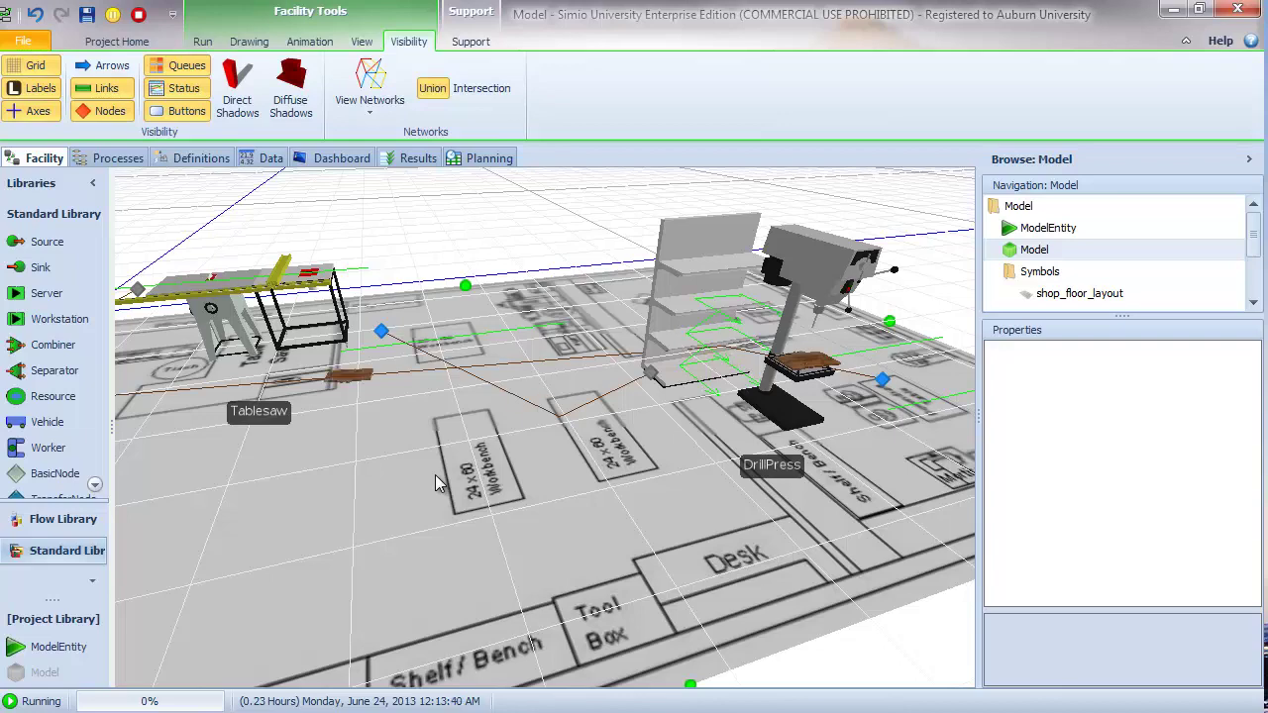
pyautogui.moveTo(604, 543); pyautogui.dragTo(560, 542)
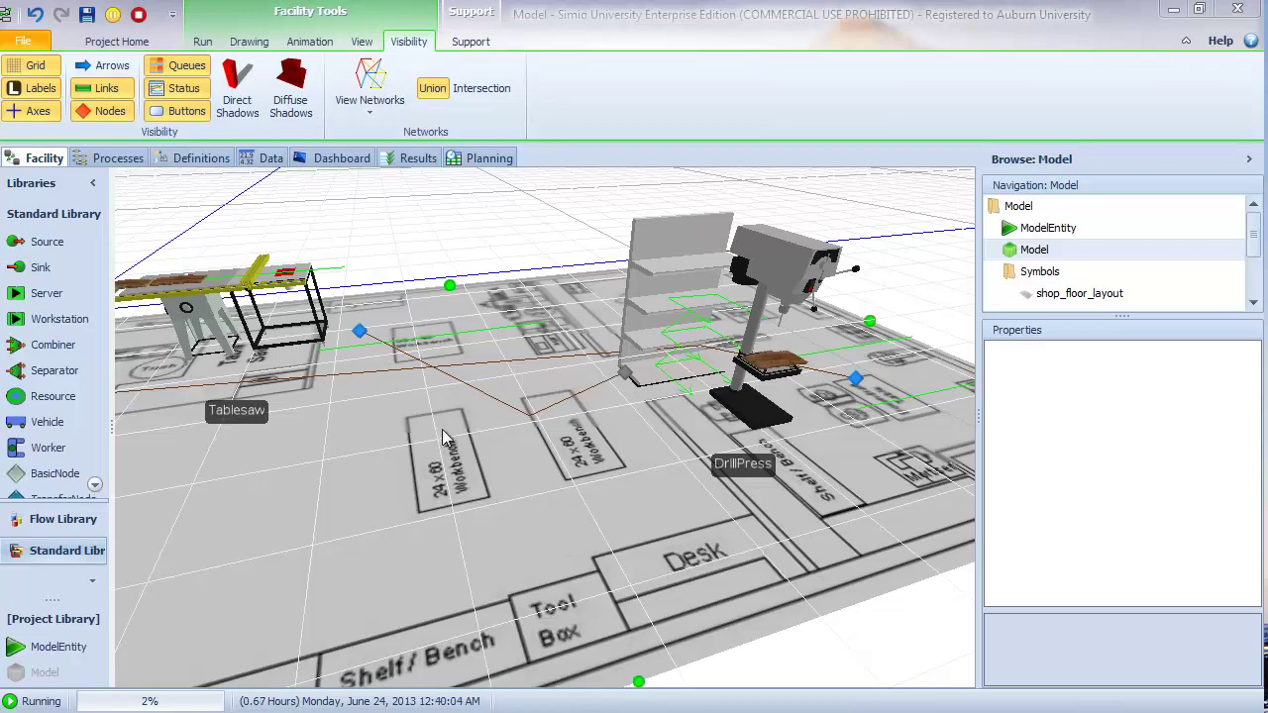
pyautogui.click(141, 16)
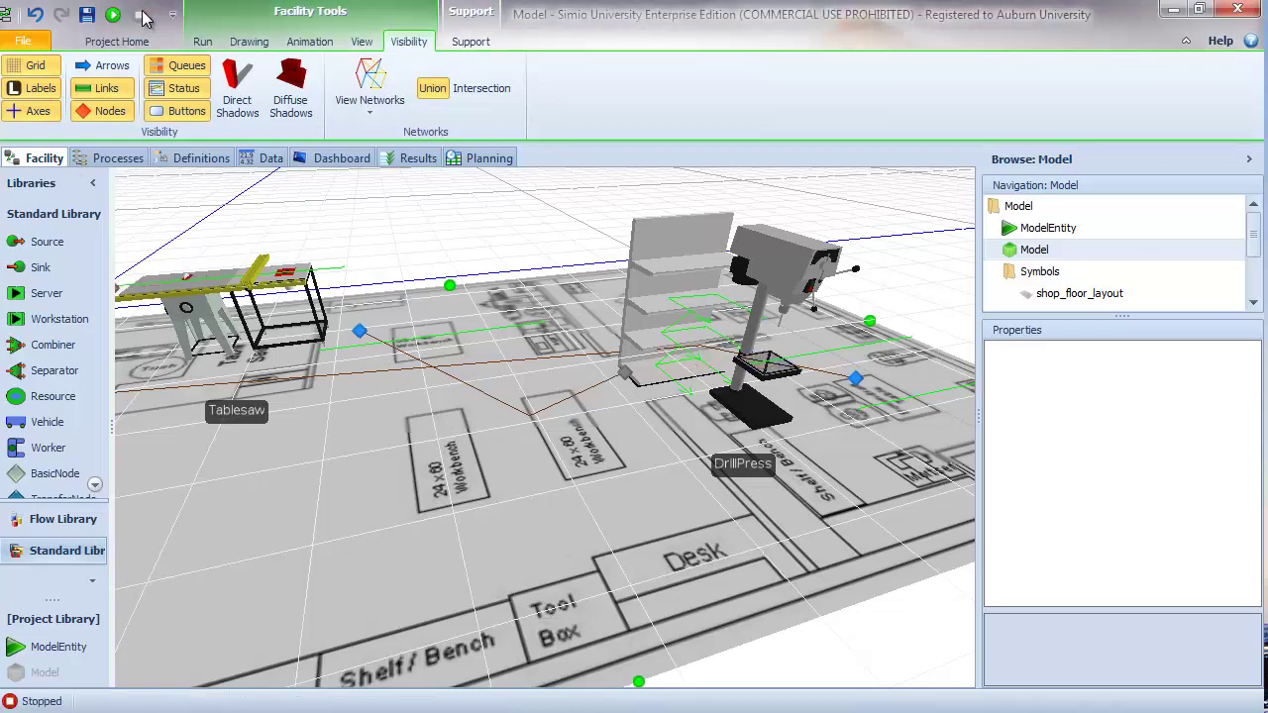
# Step: In the 2-D layout, draw a status label just below the DrillPress server
pyautogui.press('2')
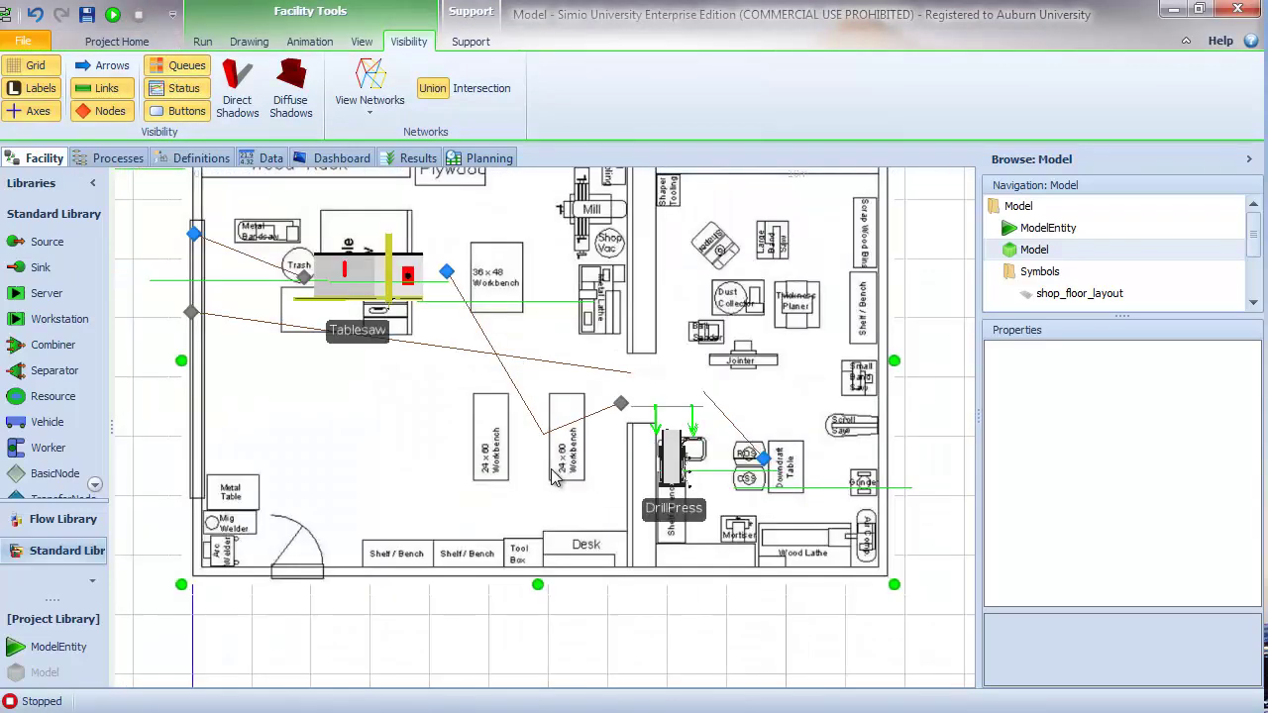
pyautogui.moveTo(724, 584); pyautogui.dragTo(690, 547)
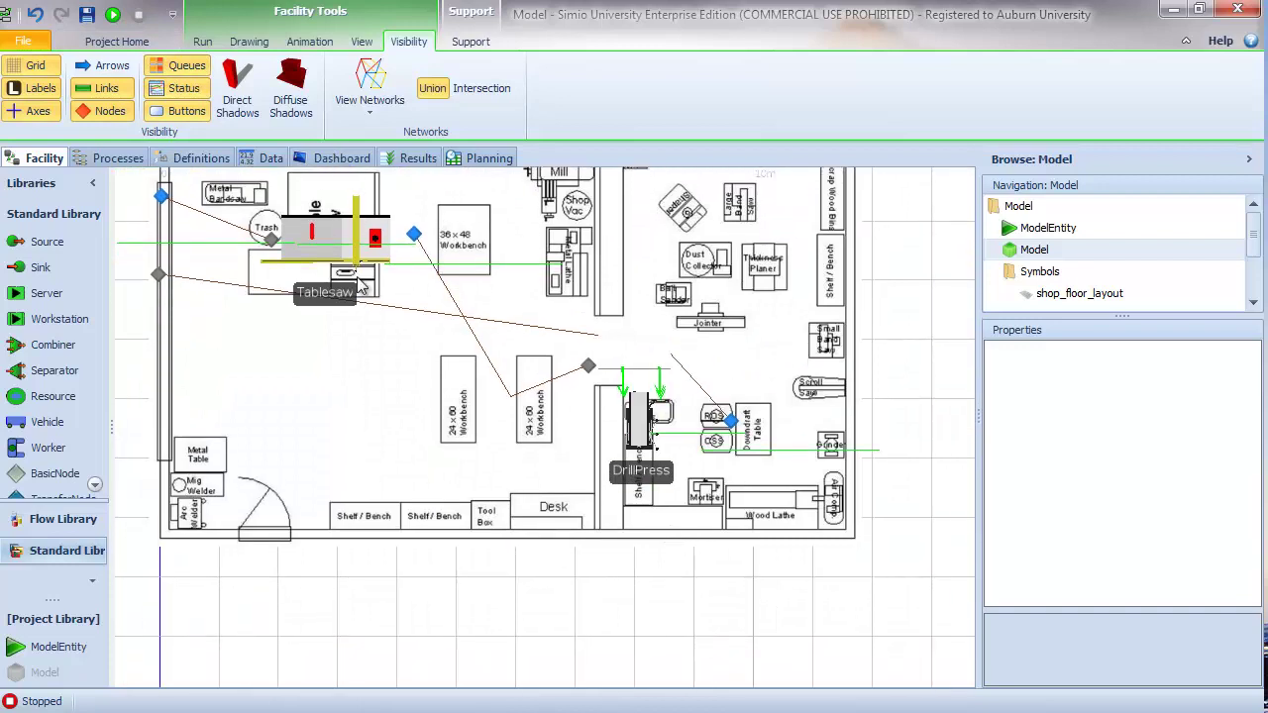
pyautogui.click(660, 479)
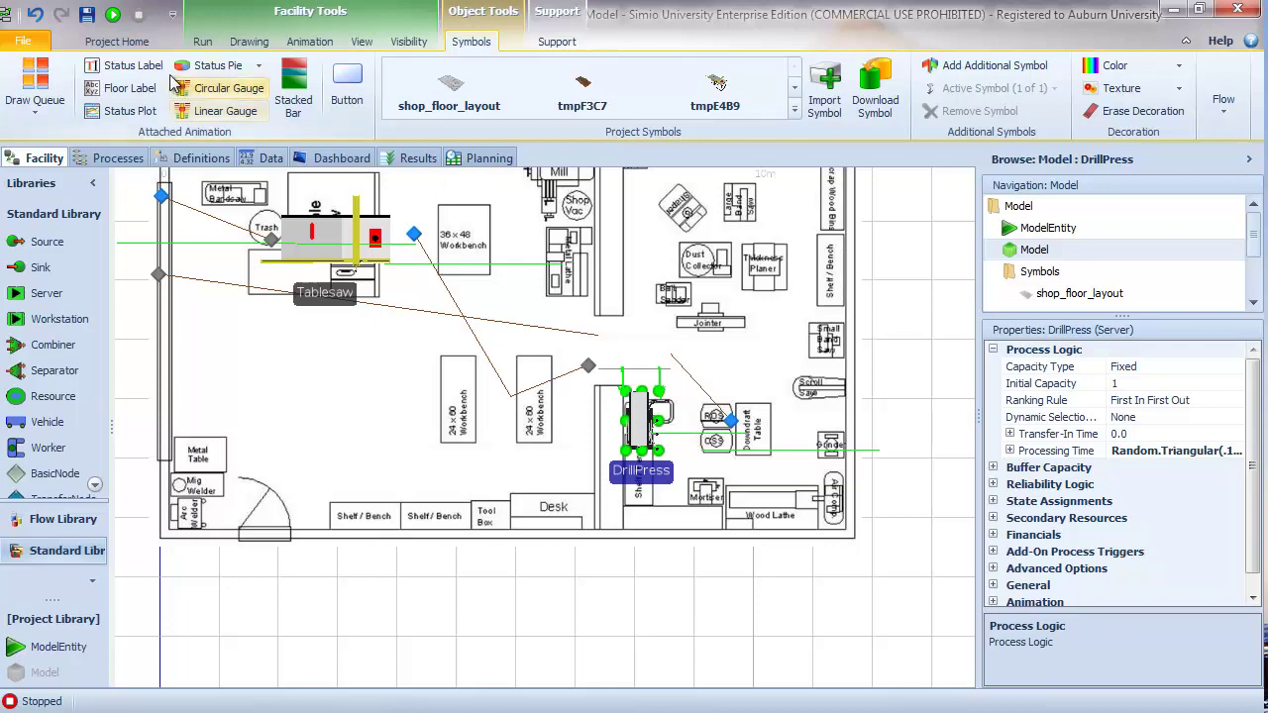
pyautogui.moveTo(585, 513); pyautogui.dragTo(670, 551)
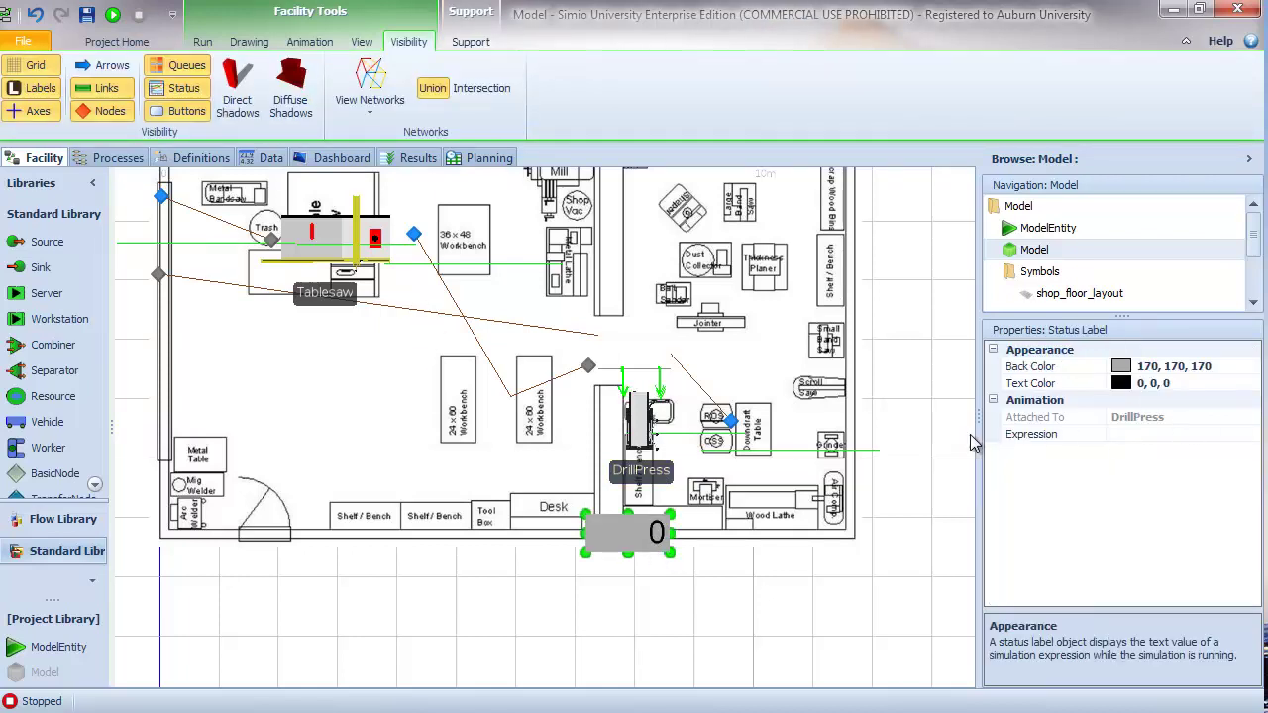
# Step: Set the label's expression to InputBuffer.Contents and test it with a brief run
pyautogui.click(1134, 436)
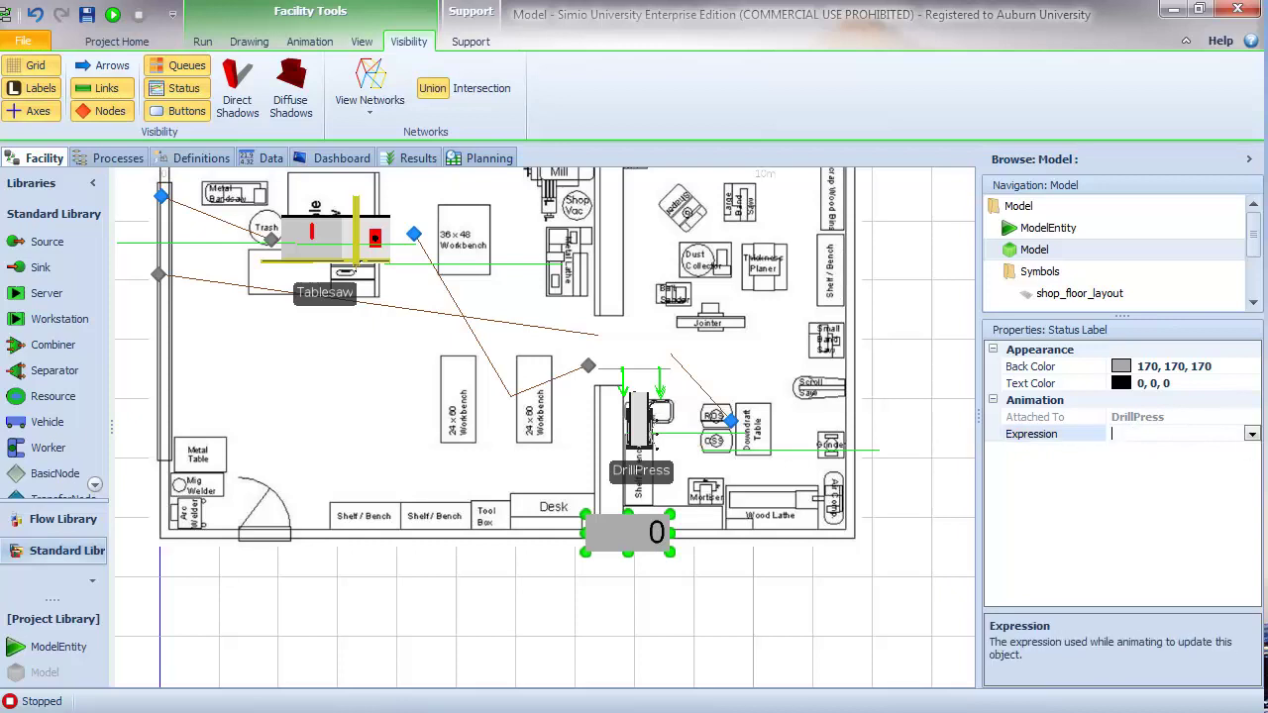
pyautogui.click(1252, 436)
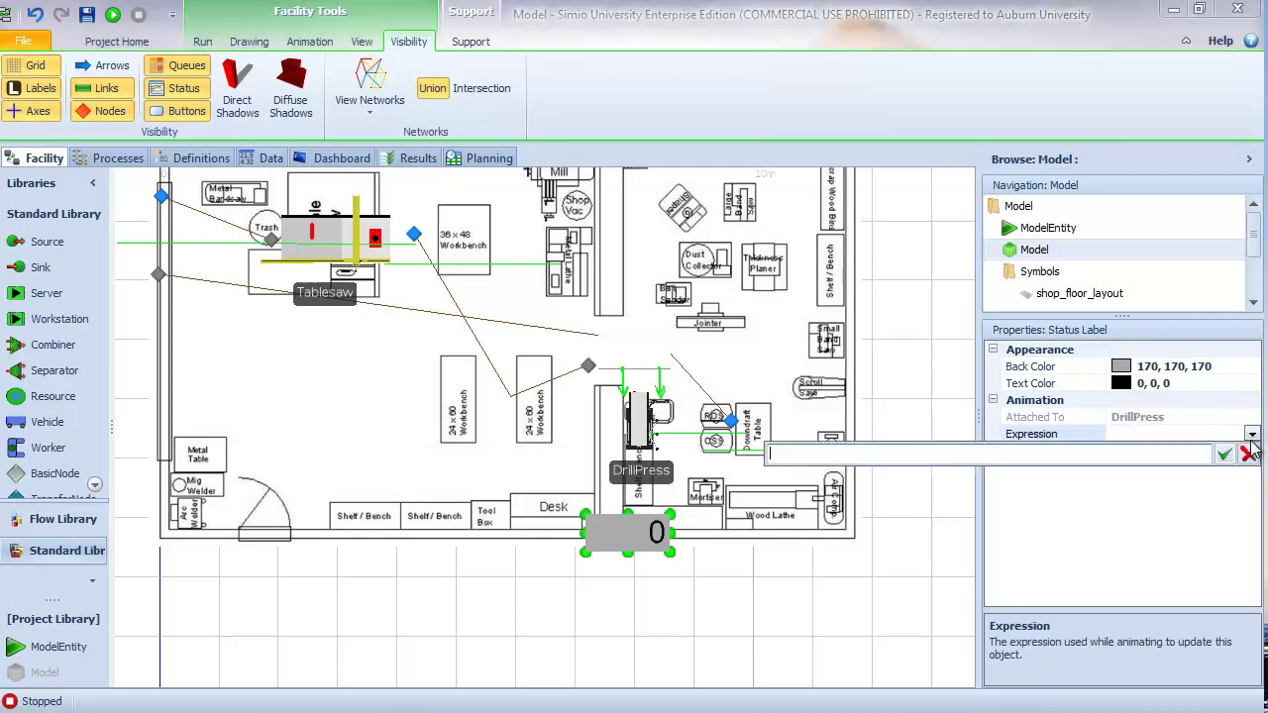
pyautogui.write('Input')
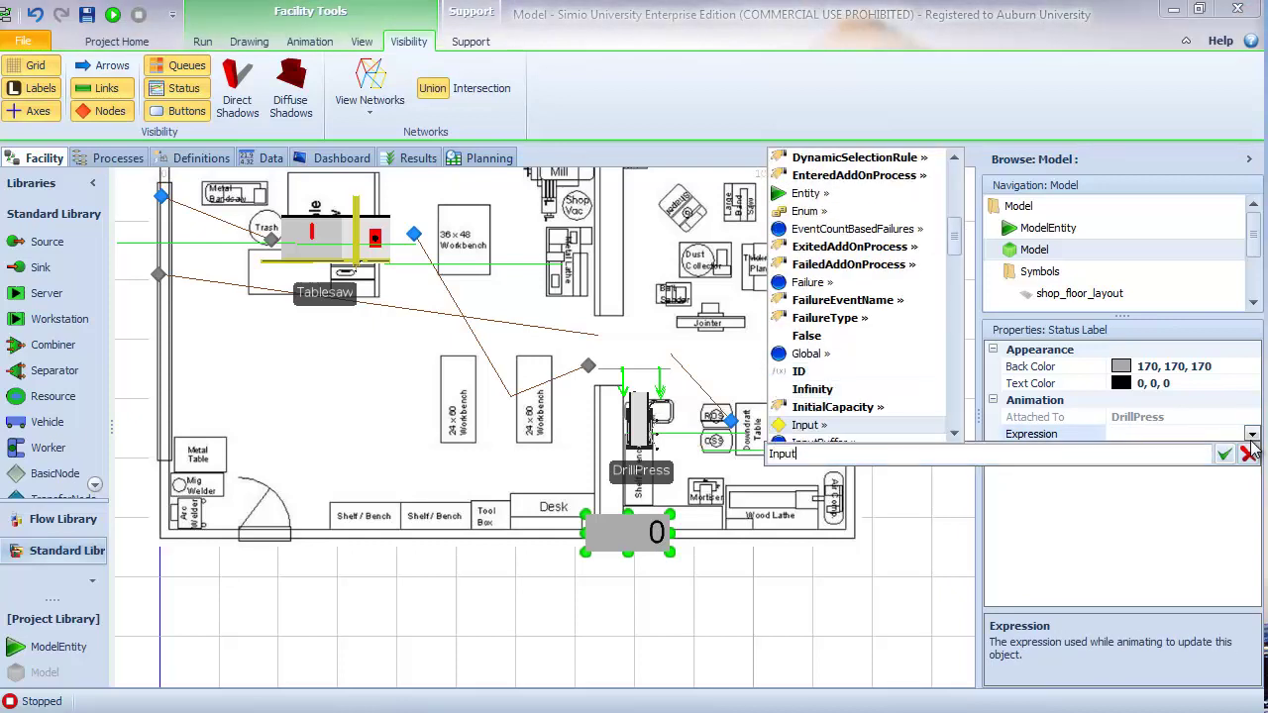
pyautogui.write('Buffer.Cont')
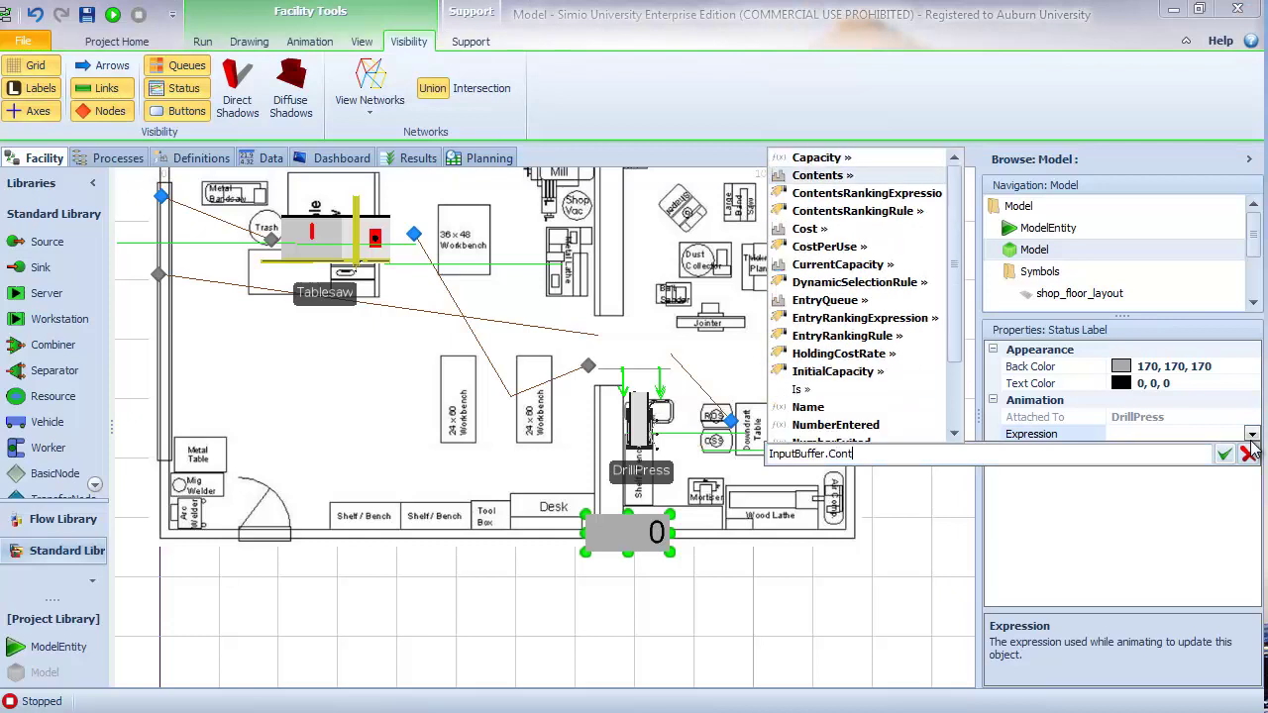
pyautogui.write('ents')
pyautogui.press('Escape')
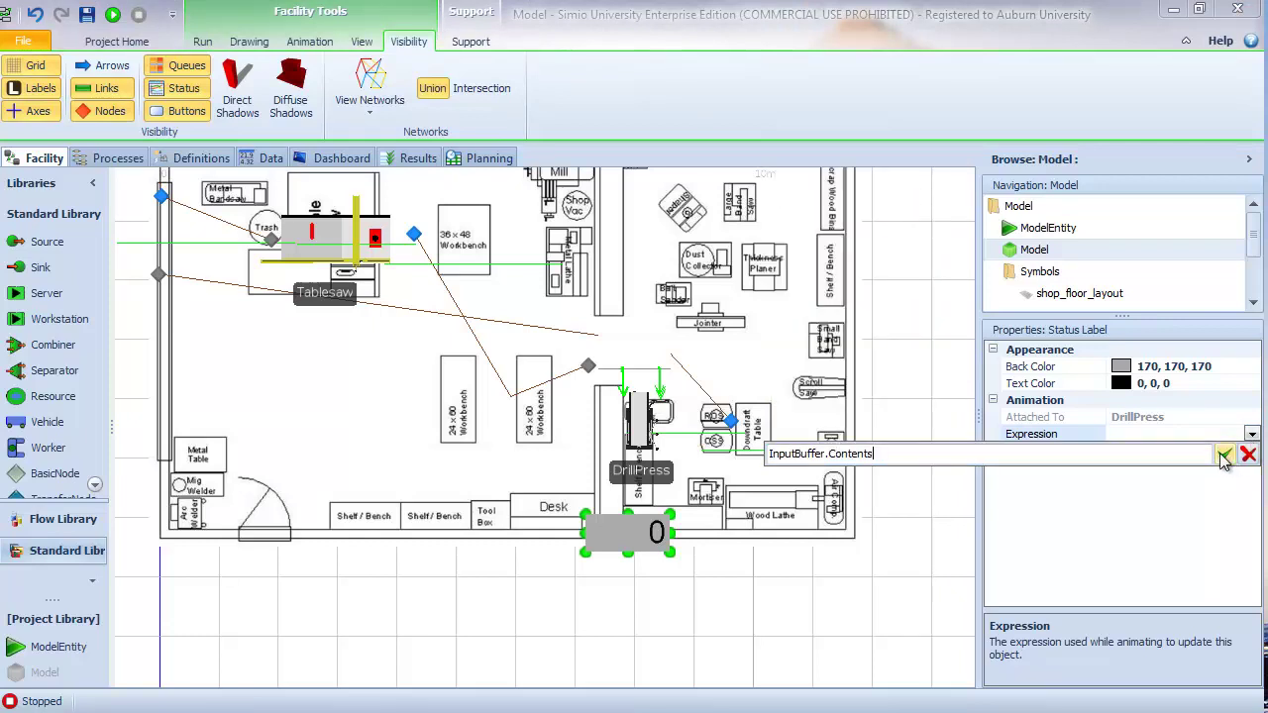
pyautogui.click(1224, 455)
pyautogui.click(111, 14)
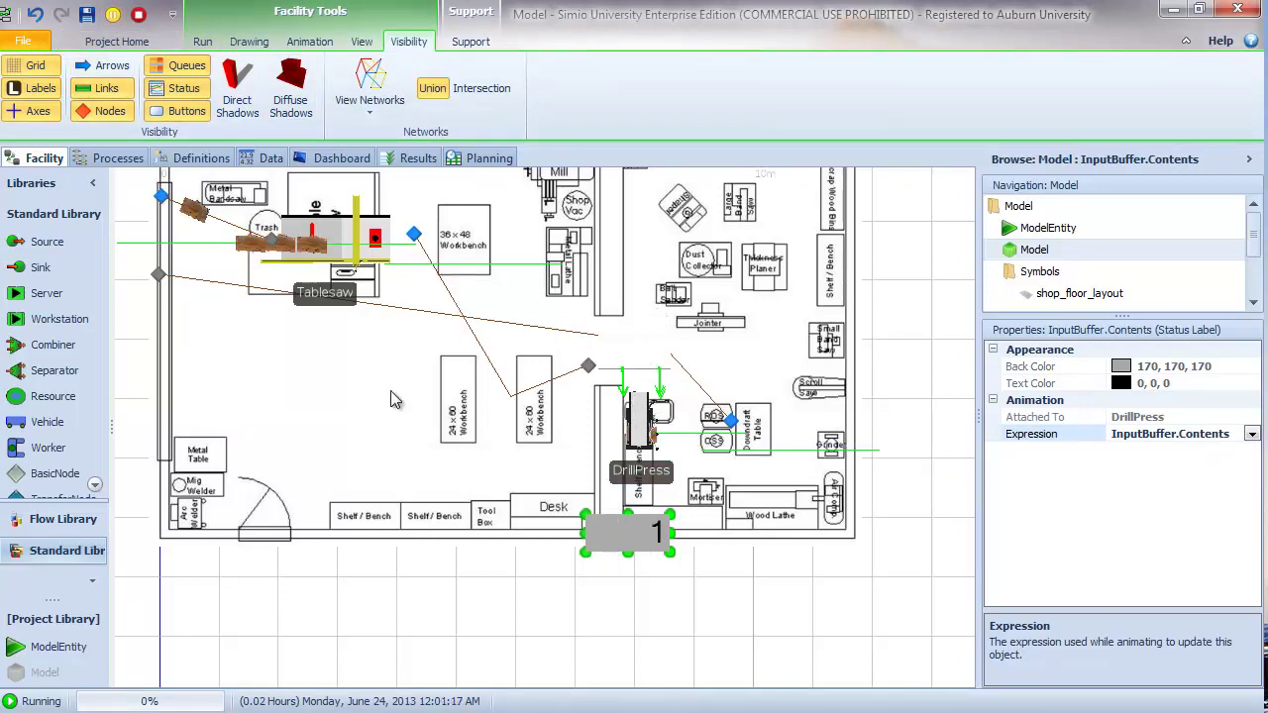
pyautogui.click(139, 14)
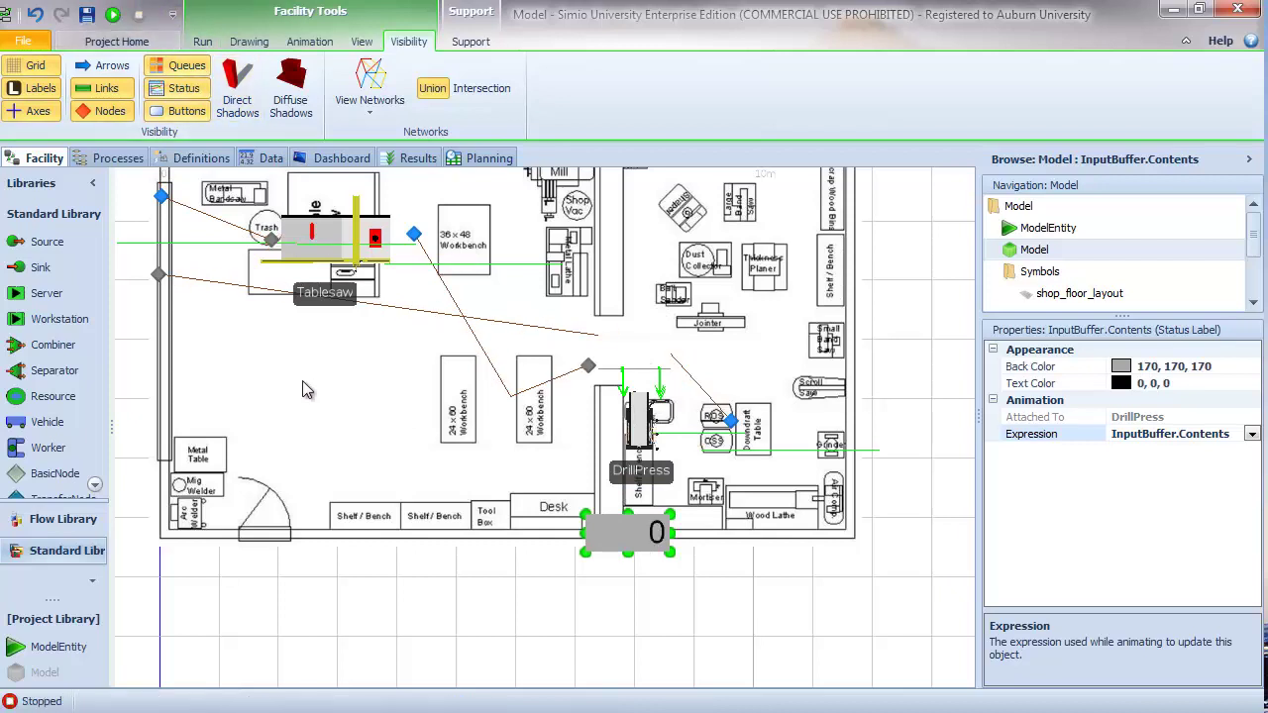
# Step: Draw a second status label below Sink1 from the Animation tab
pyautogui.moveTo(302, 380); pyautogui.dragTo(573, 406)
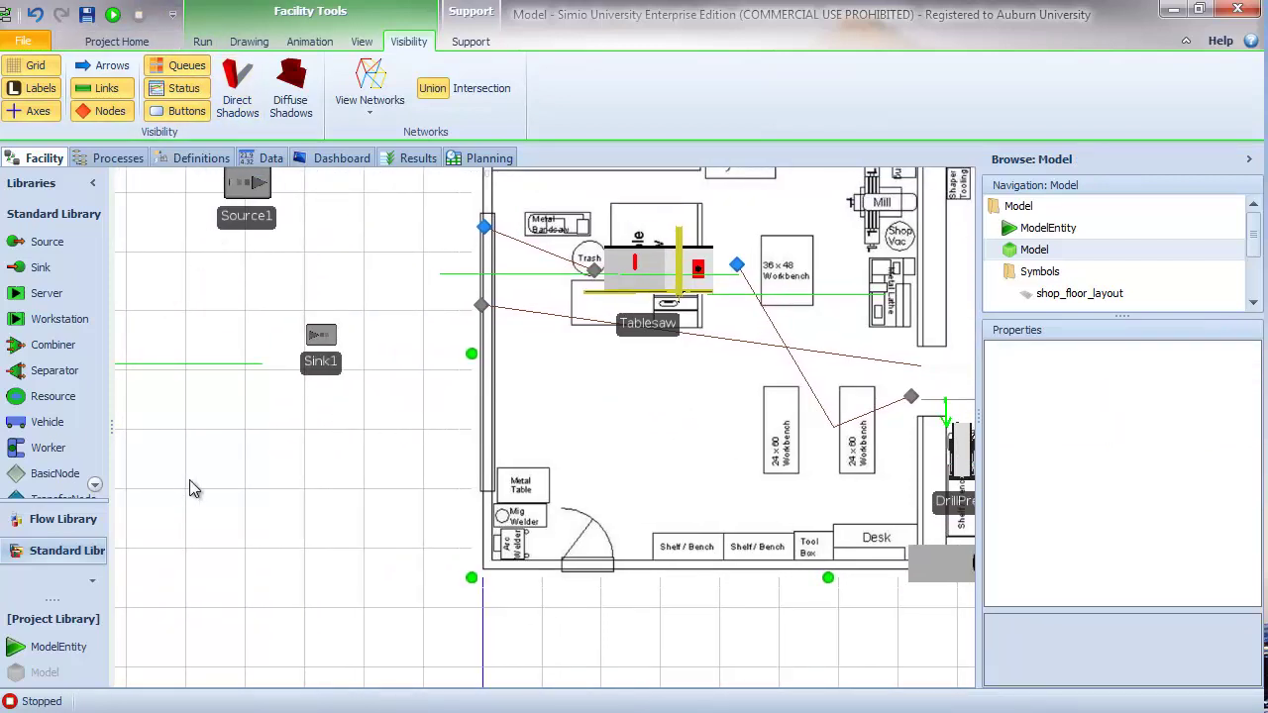
pyautogui.click(303, 42)
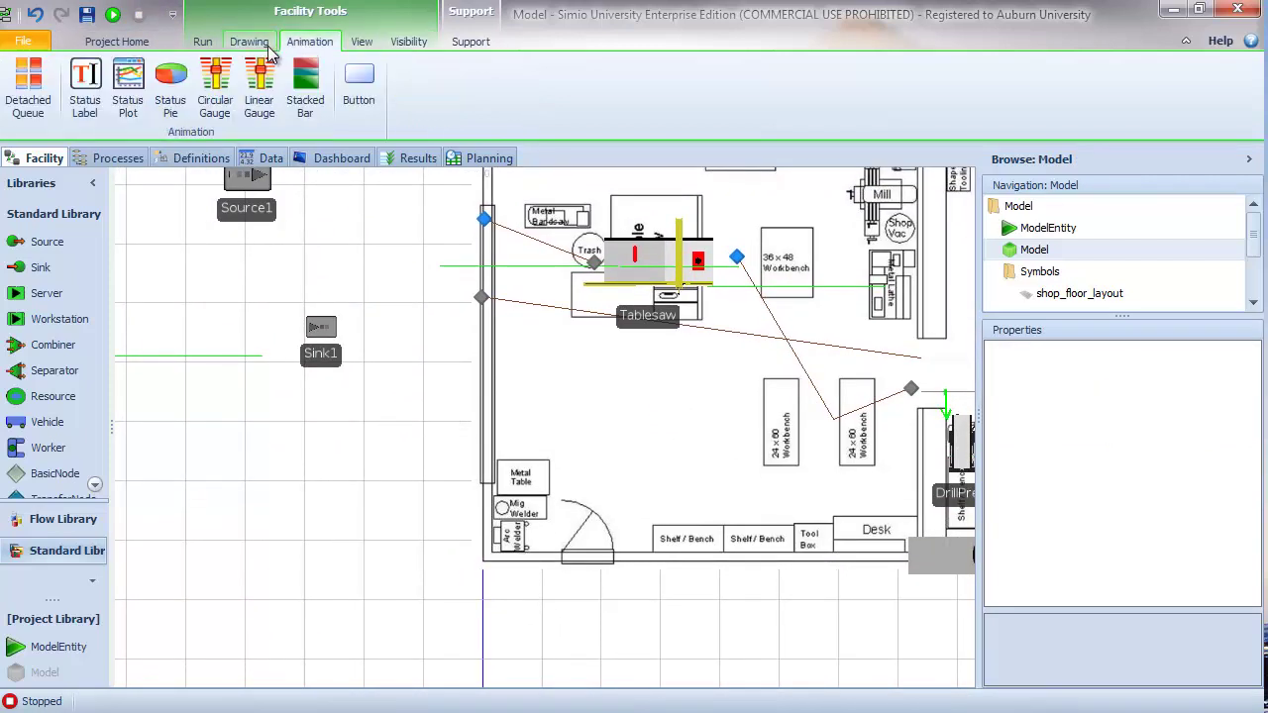
pyautogui.click(85, 84)
pyautogui.moveTo(272, 397); pyautogui.dragTo(374, 436)
# Step: Set that label's expression to Sink1.InputBuffer.NumberEntered and start the simulation
pyautogui.click(1177, 416)
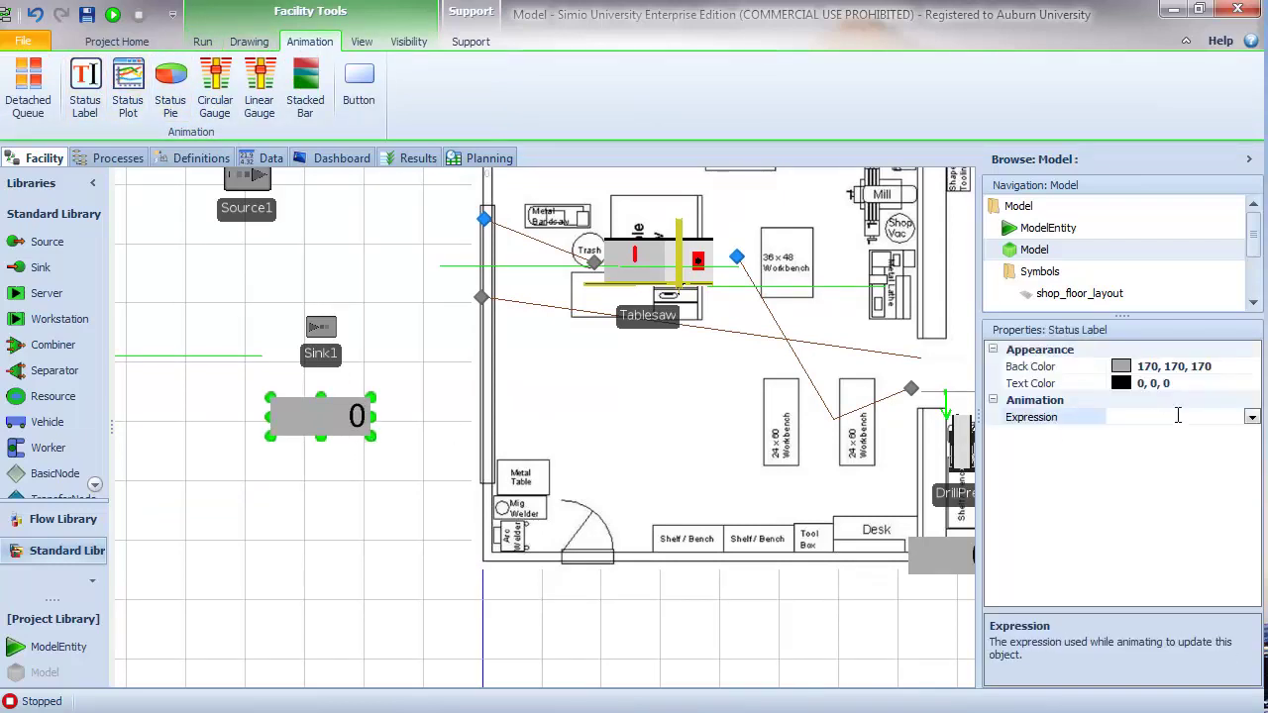
pyautogui.click(1252, 418)
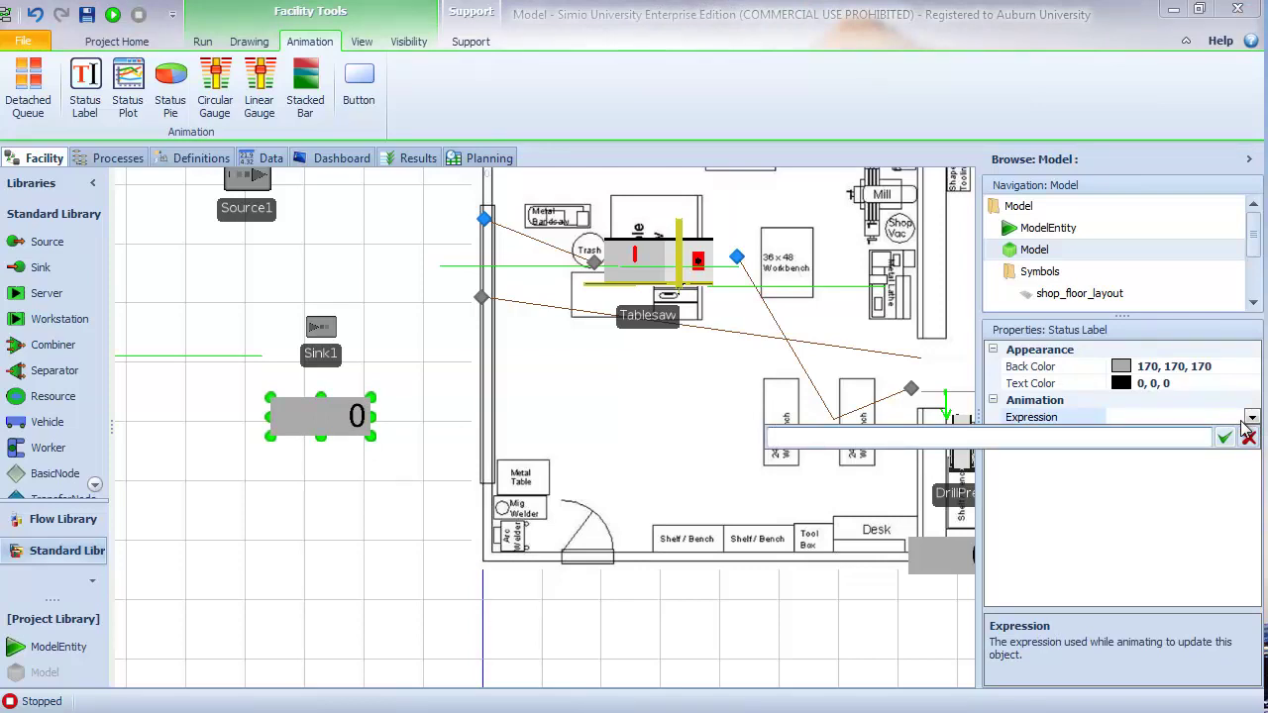
pyautogui.write('Sink1')
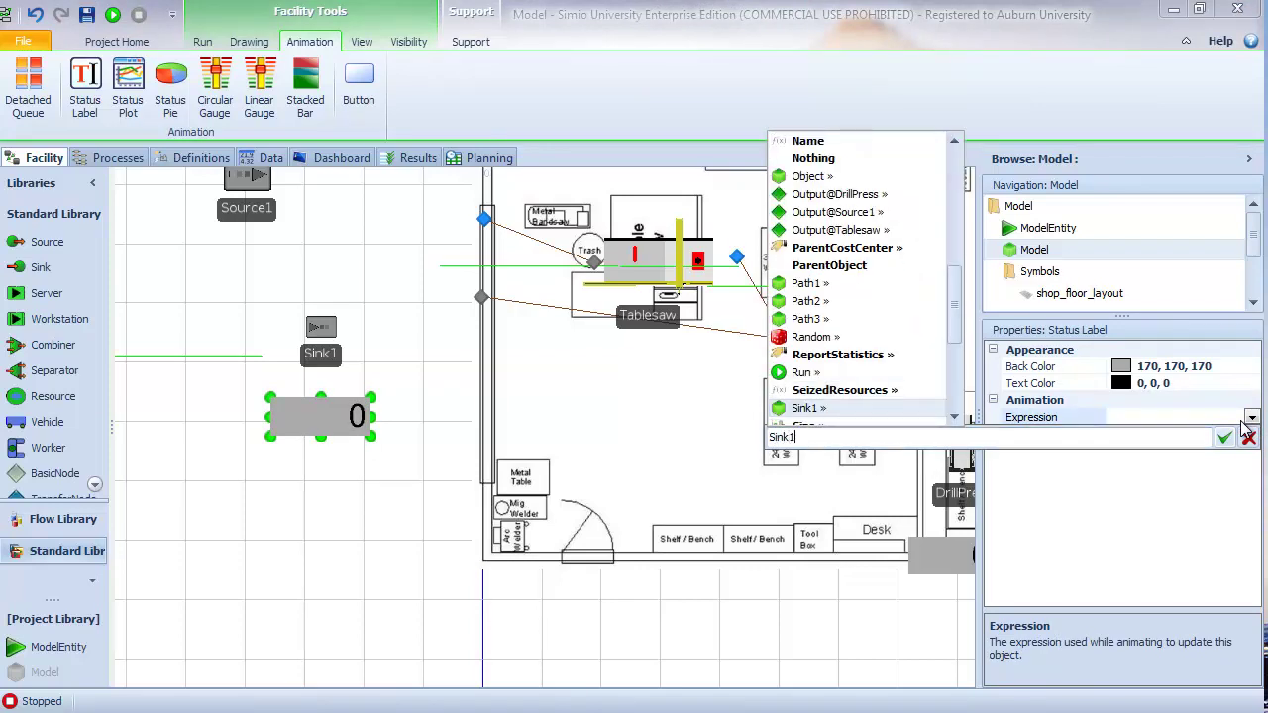
pyautogui.write('.In')
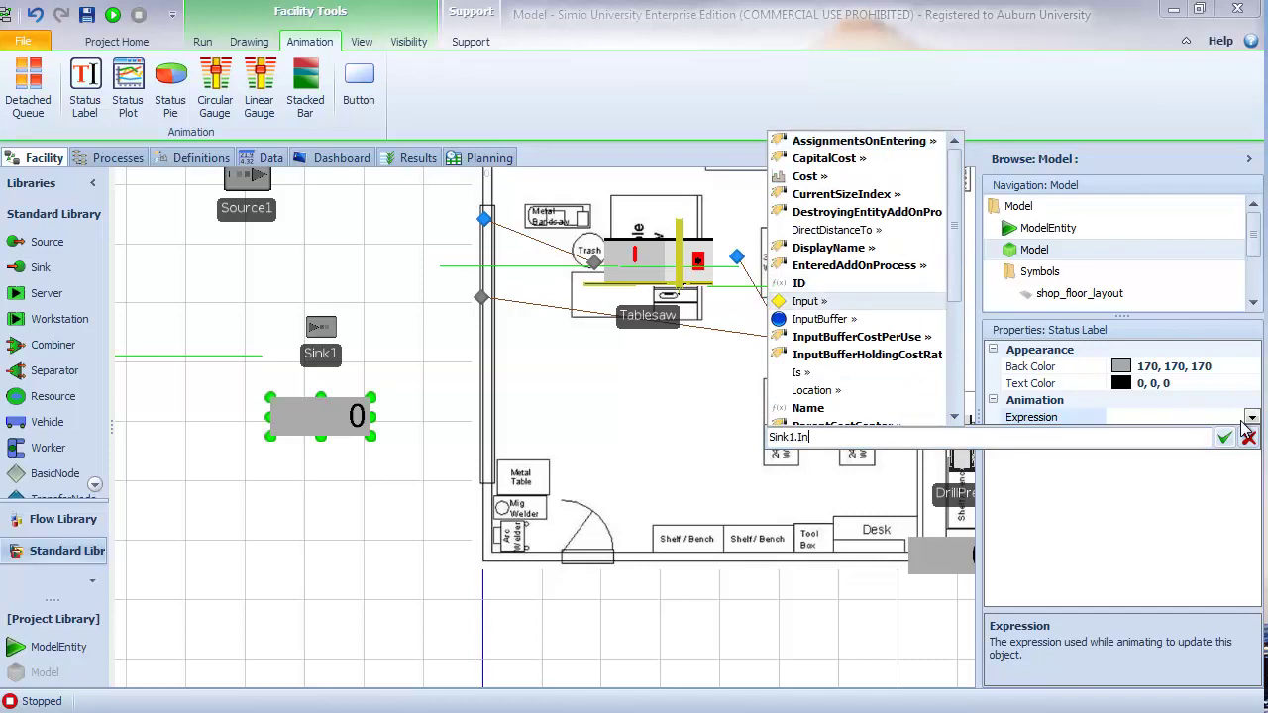
pyautogui.write('putB')
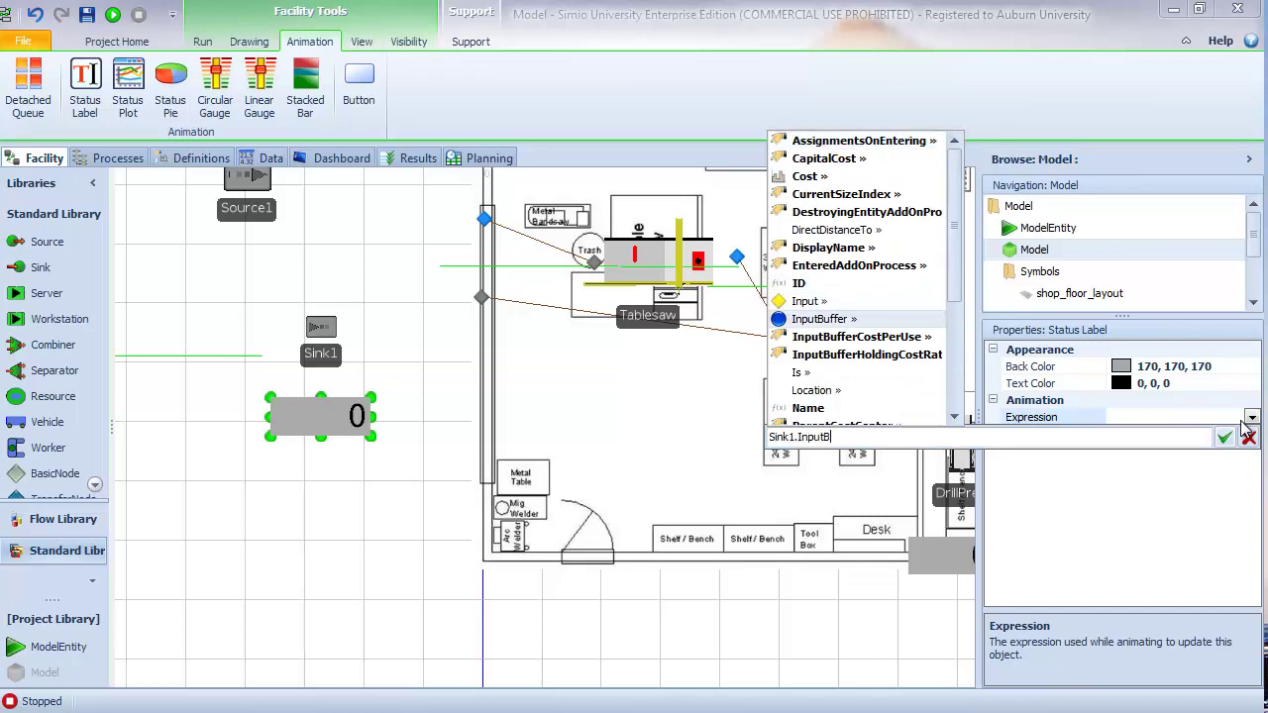
pyautogui.write('uffer.Numb')
pyautogui.press('Return')
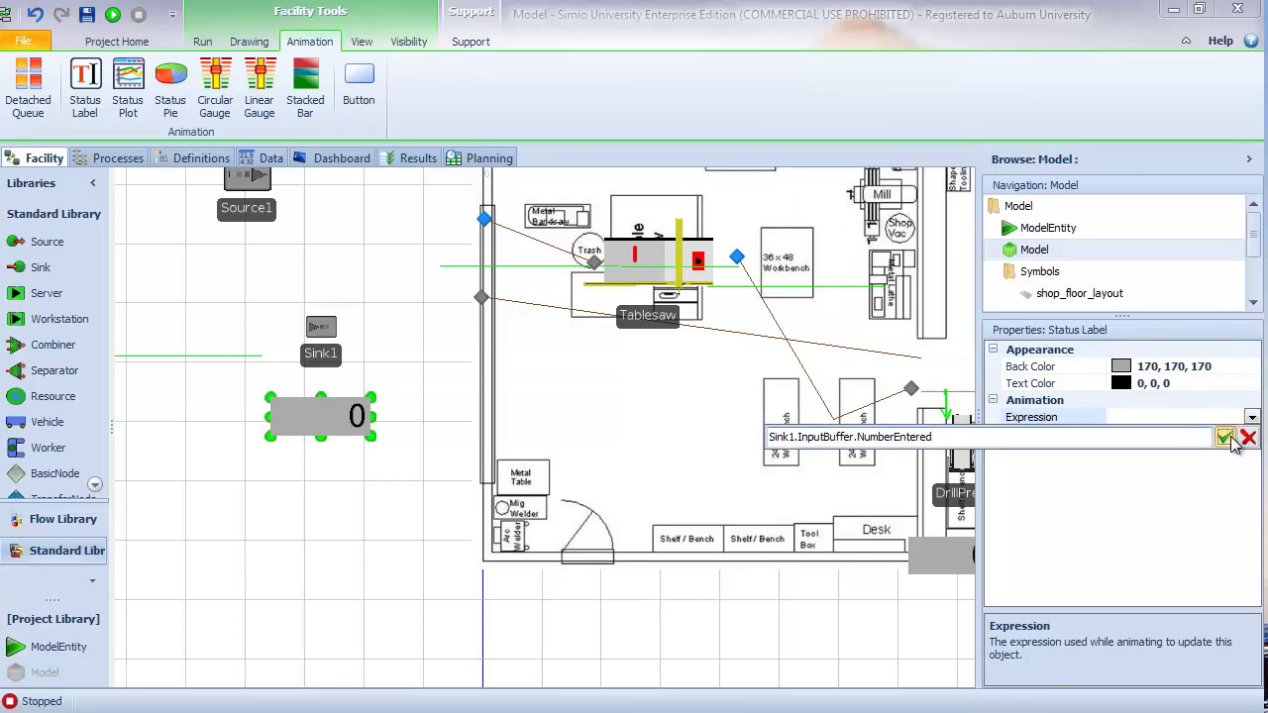
pyautogui.click(1224, 437)
pyautogui.click(112, 16)
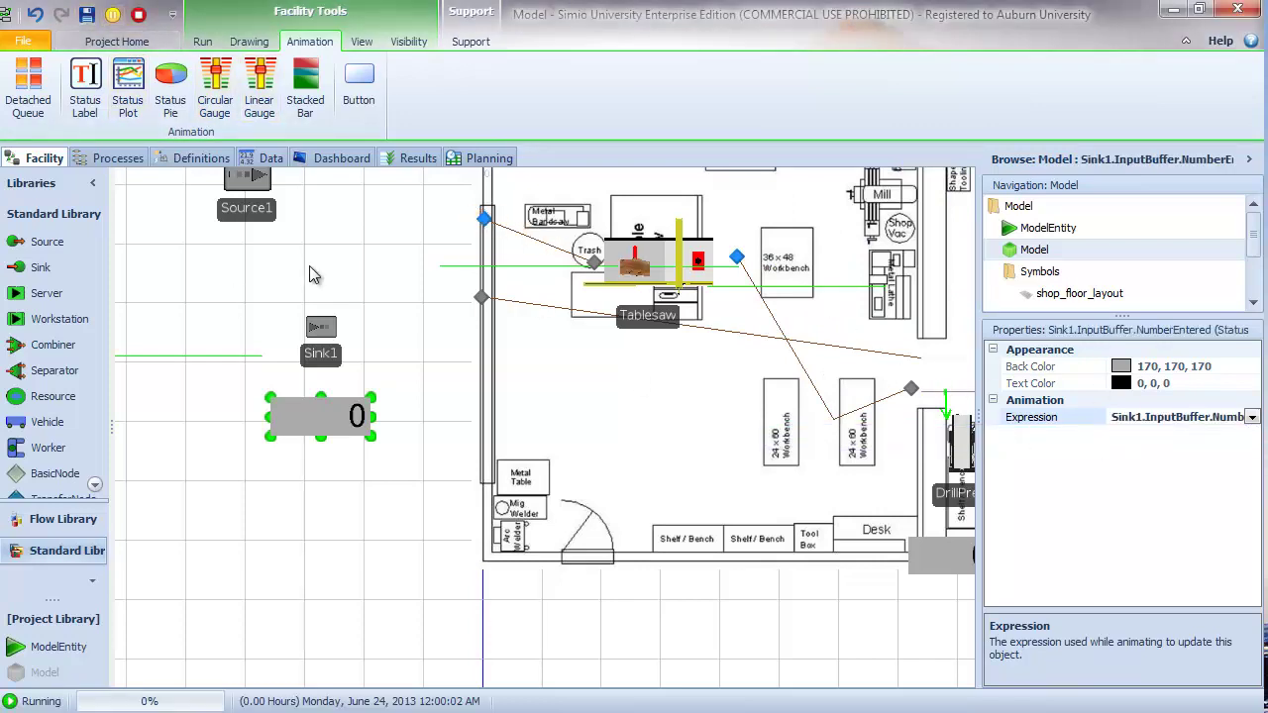
pyautogui.moveTo(374, 246); pyautogui.dragTo(269, 319)
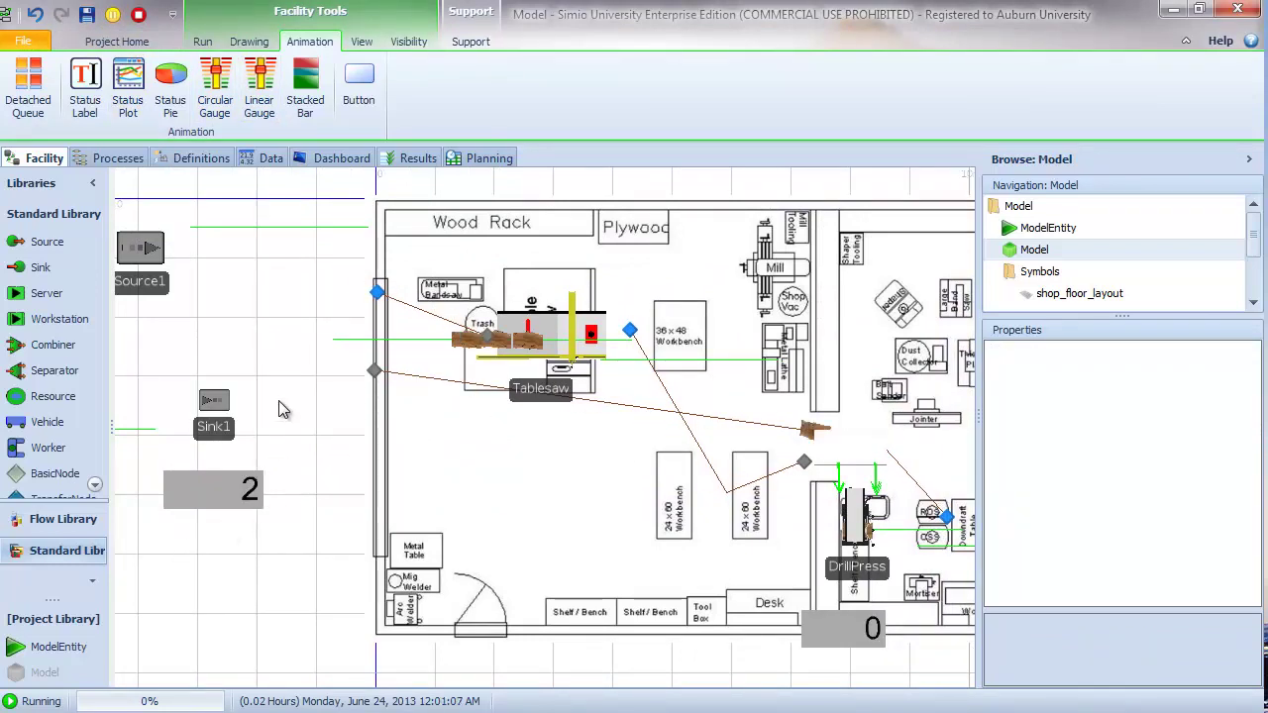
# Step: Nudge the Sink1 counter label slightly downward while the model runs
pyautogui.scroll(-2, 308, 426)
pyautogui.moveTo(235, 458); pyautogui.dragTo(232, 477)
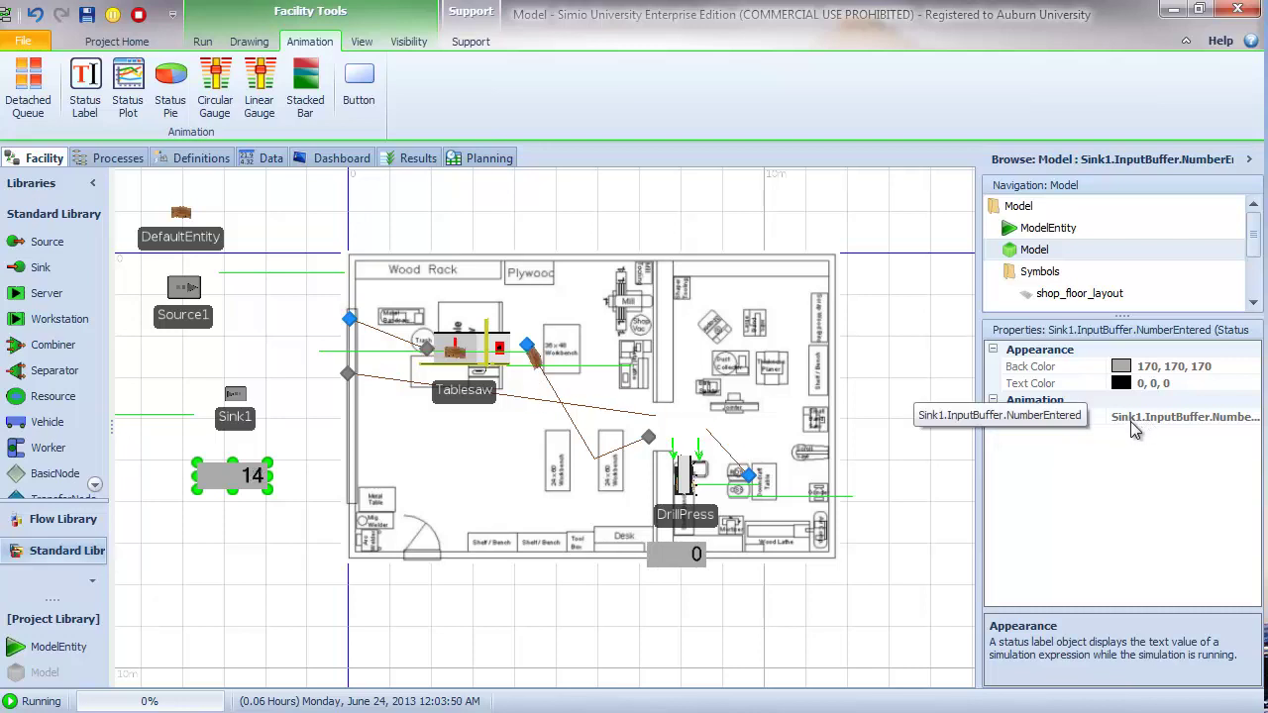
pyautogui.moveTo(228, 475); pyautogui.dragTo(231, 478)
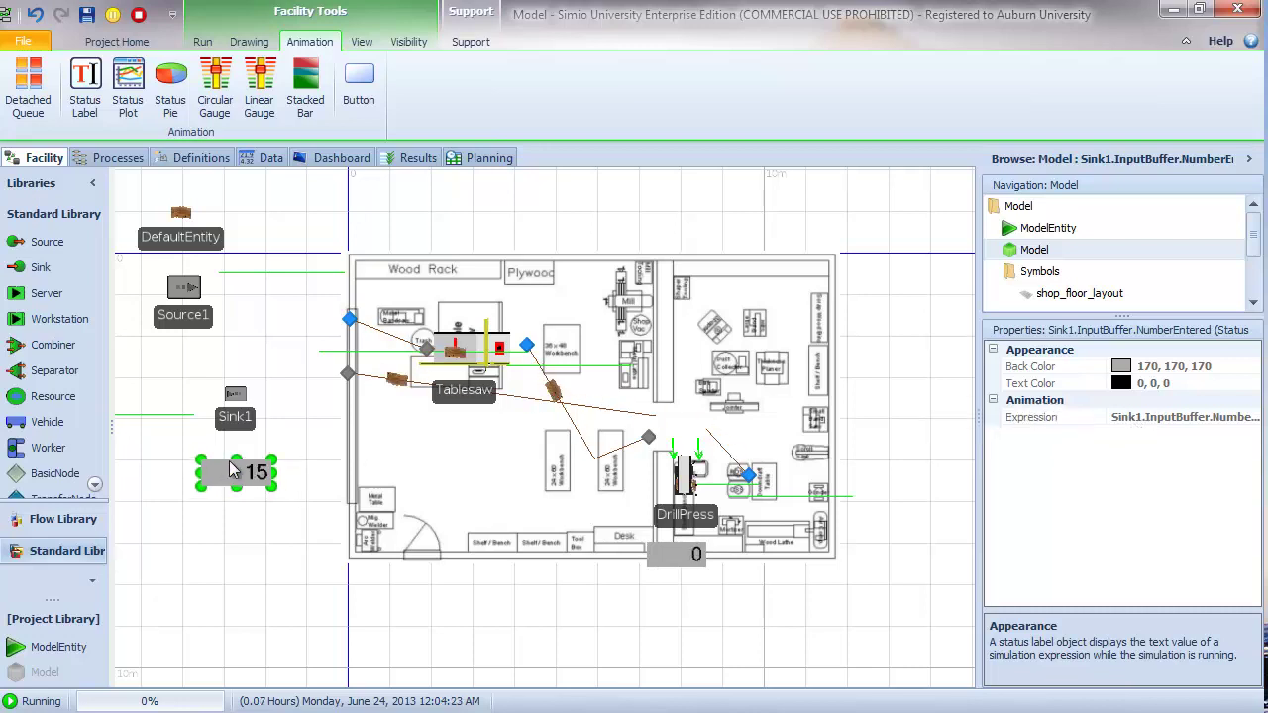
pyautogui.click(234, 433)
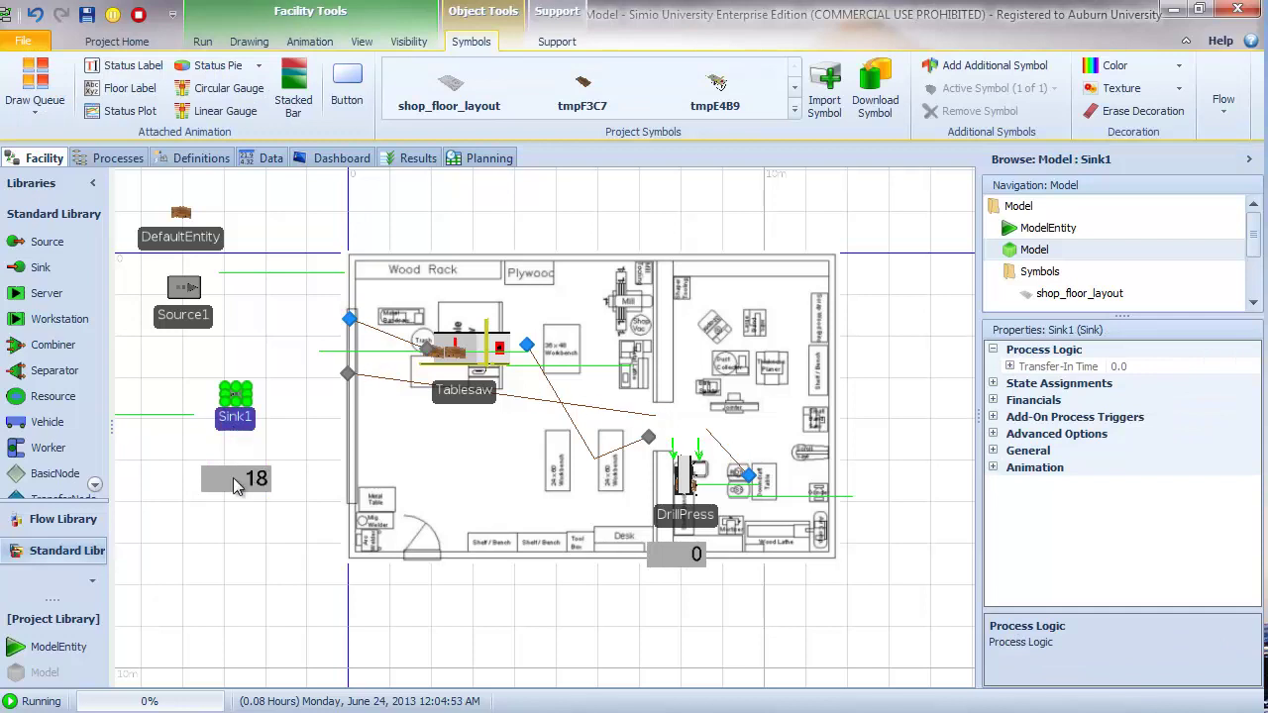
pyautogui.click(235, 481)
pyautogui.click(234, 396)
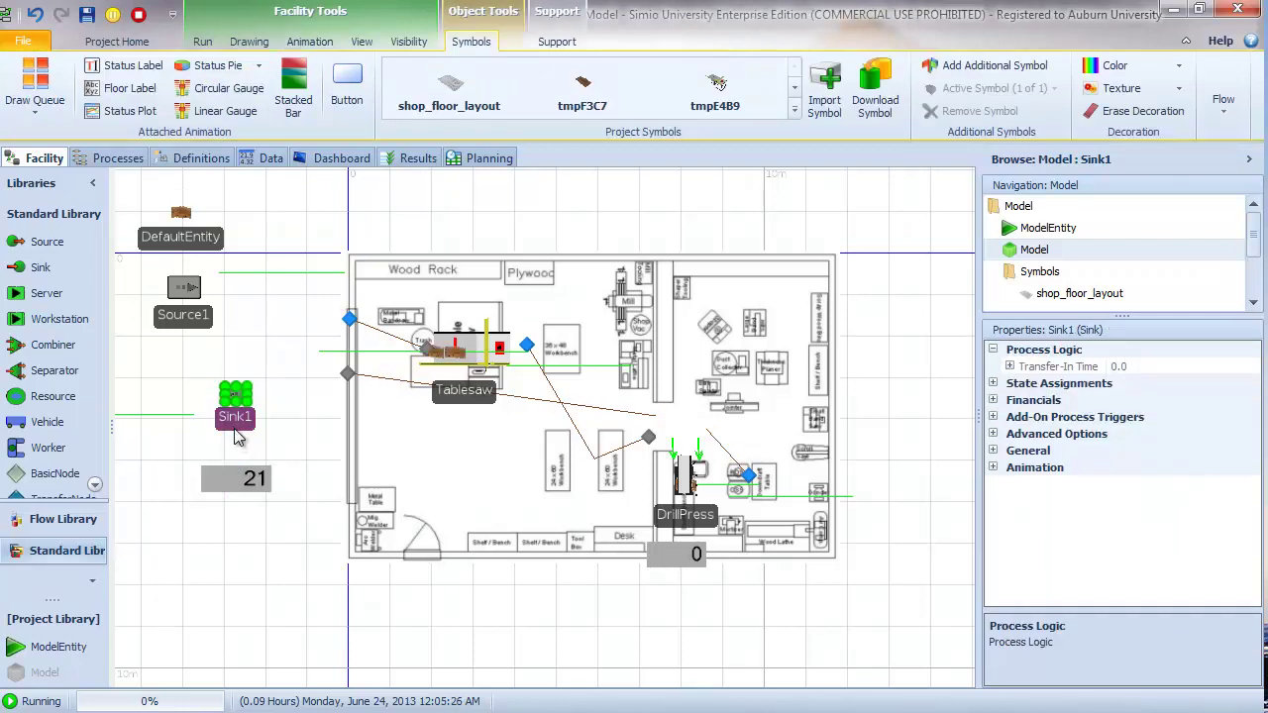
# Step: Nudge DrillPress slightly up and Sink1 slightly up-left, then stop the run
pyautogui.click(673, 557)
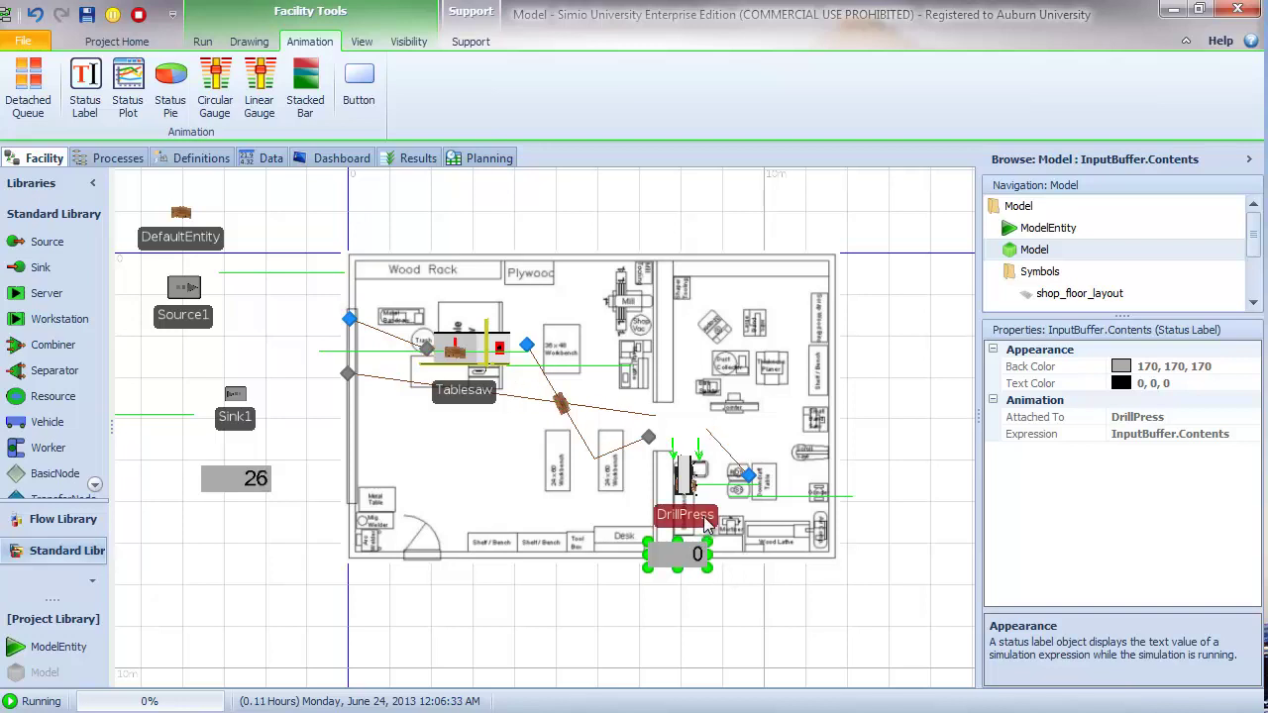
pyautogui.click(701, 525)
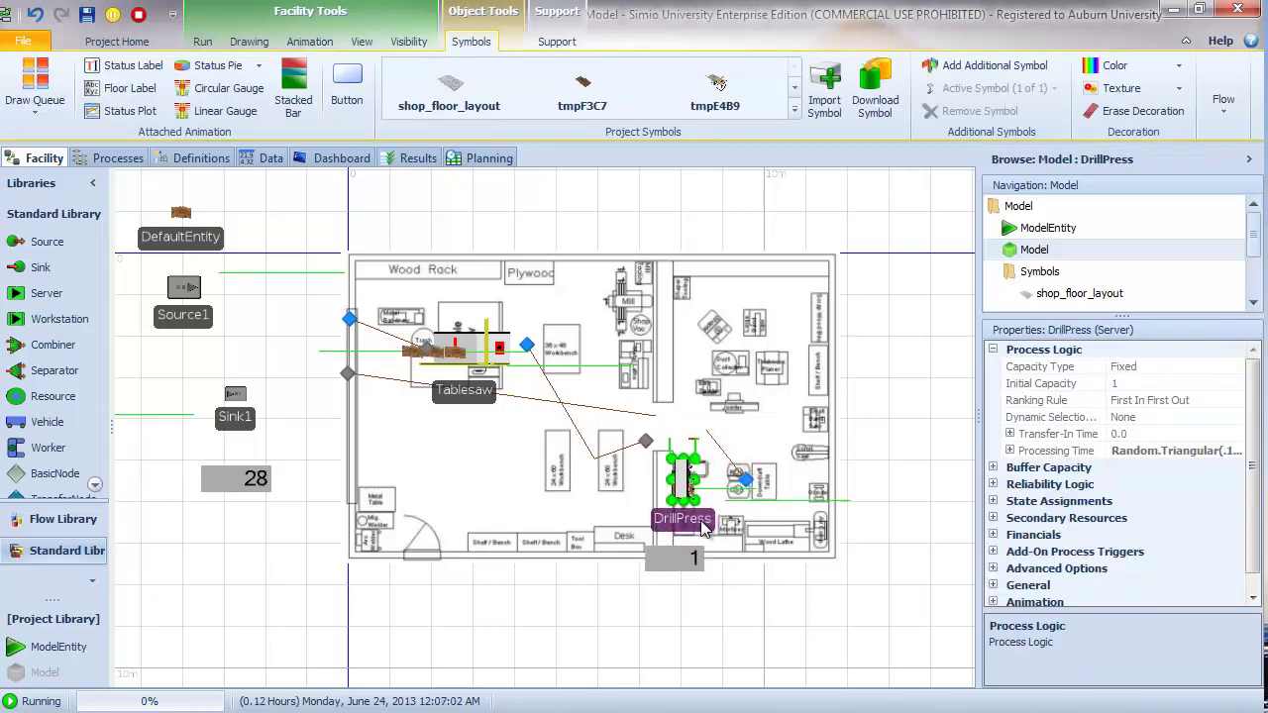
pyautogui.moveTo(701, 529); pyautogui.dragTo(701, 523)
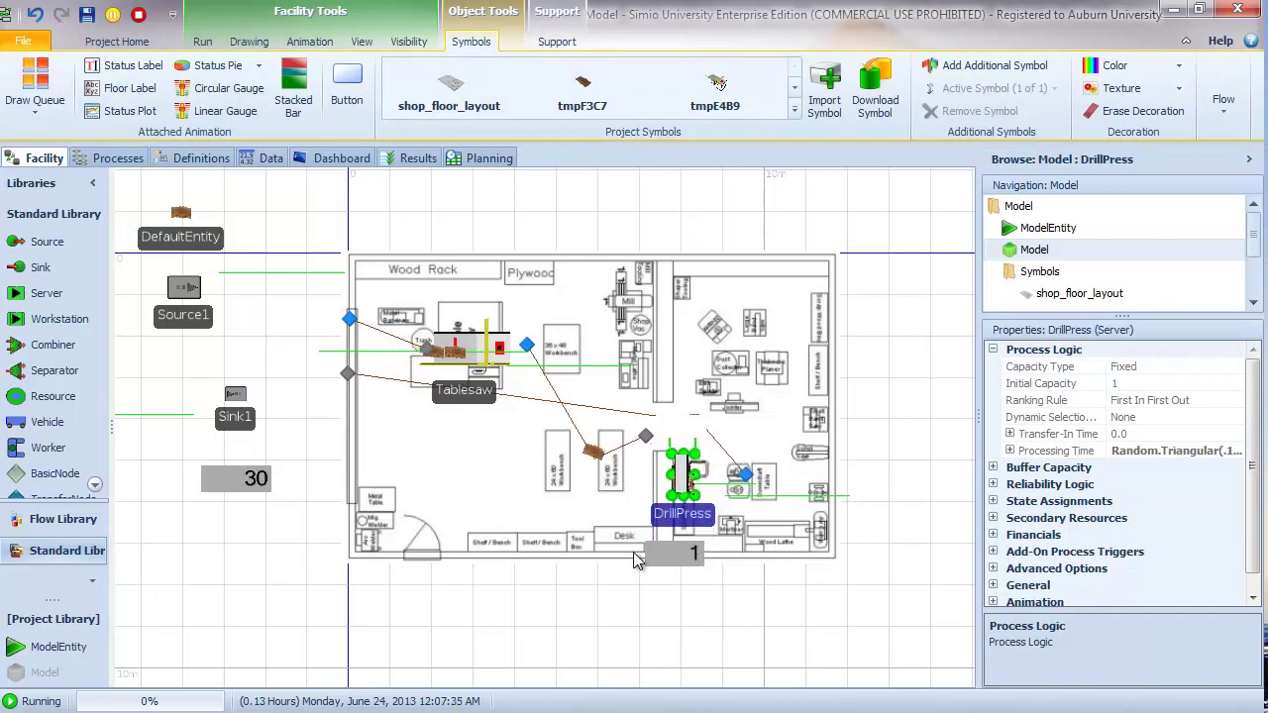
pyautogui.click(253, 439)
pyautogui.moveTo(254, 439)
pyautogui.mouseDown()
pyautogui.moveTo(235, 438)
pyautogui.moveTo(246, 431)
pyautogui.mouseUp()
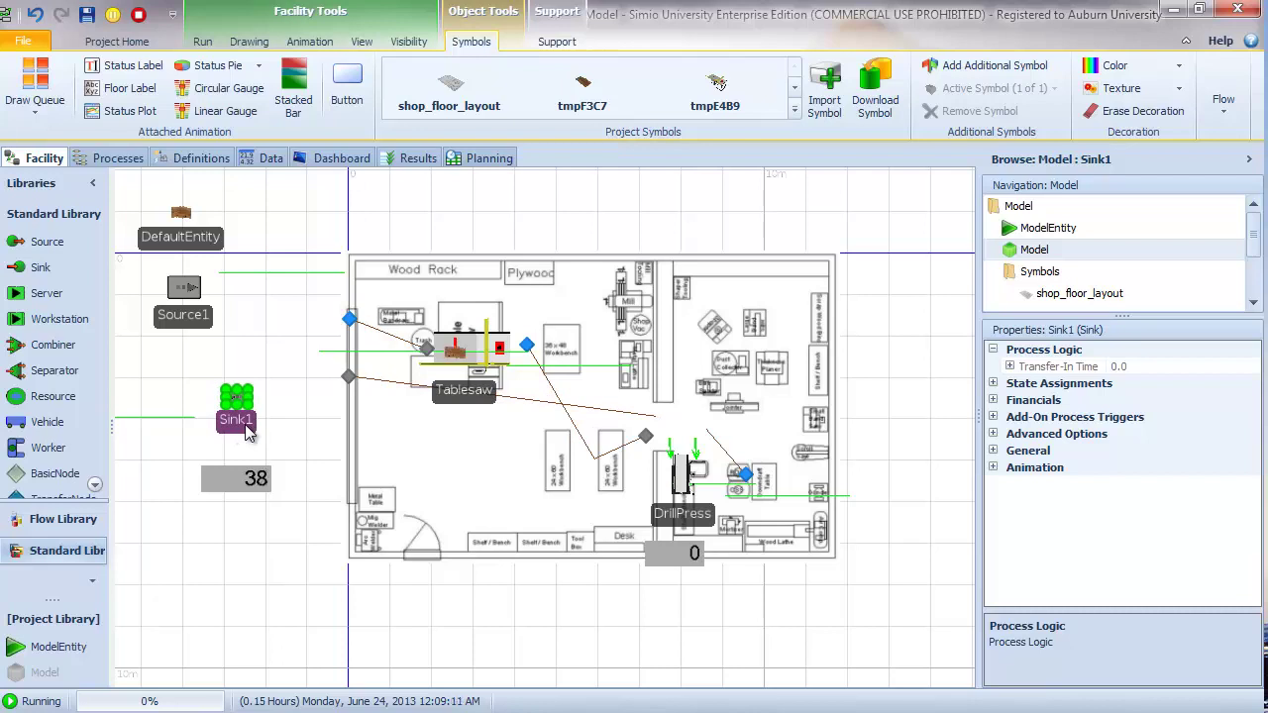
pyautogui.click(138, 14)
pyautogui.moveTo(540, 587); pyautogui.dragTo(599, 507)
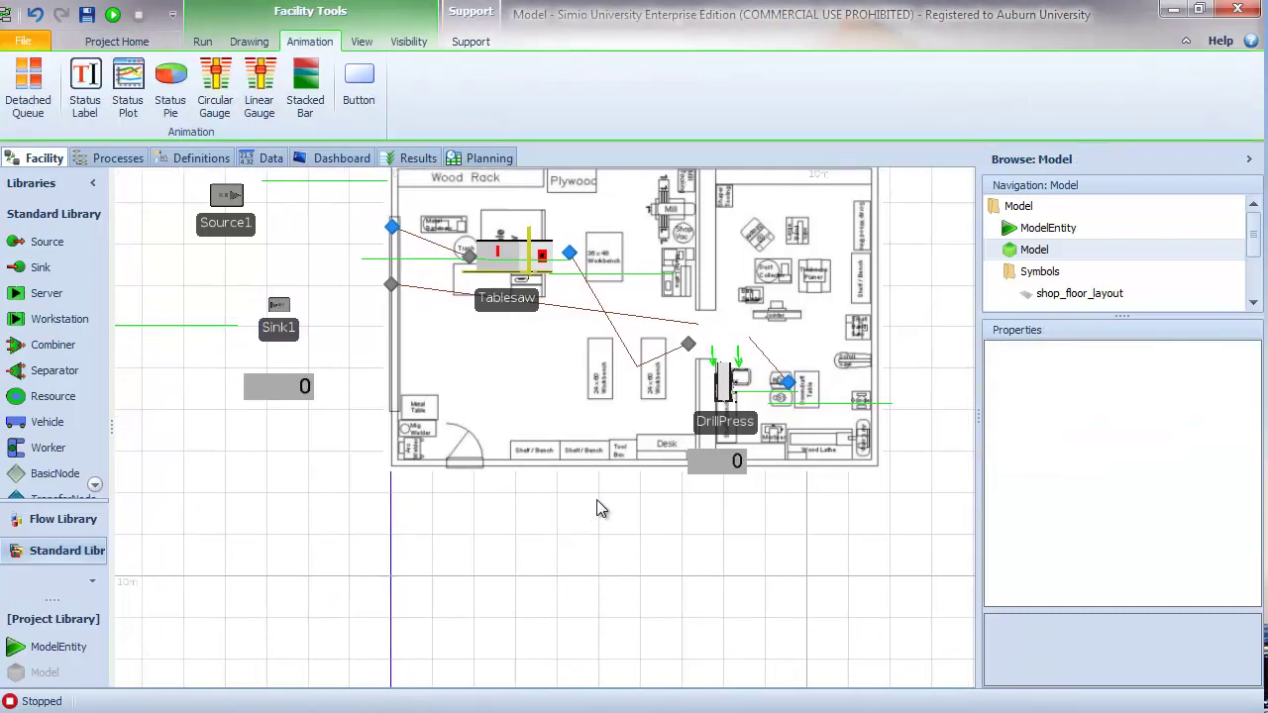
pyautogui.moveTo(783, 519); pyautogui.dragTo(757, 519)
pyautogui.click(687, 465)
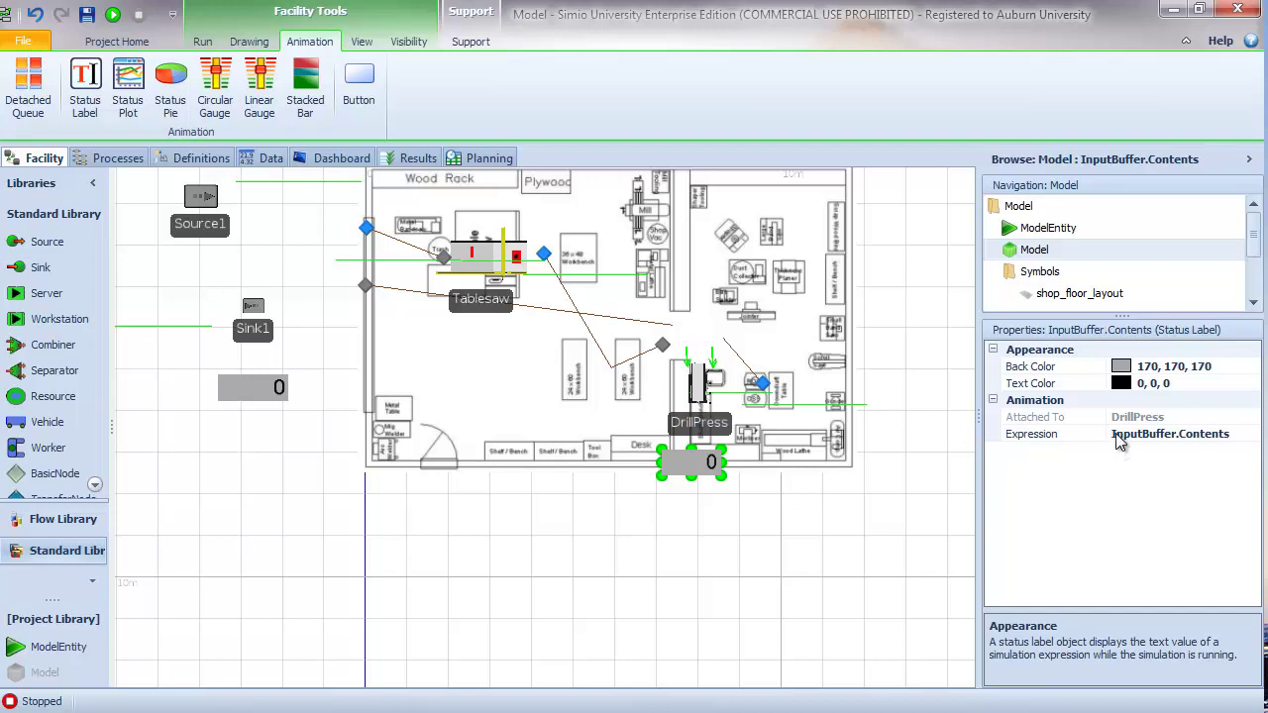
pyautogui.click(250, 404)
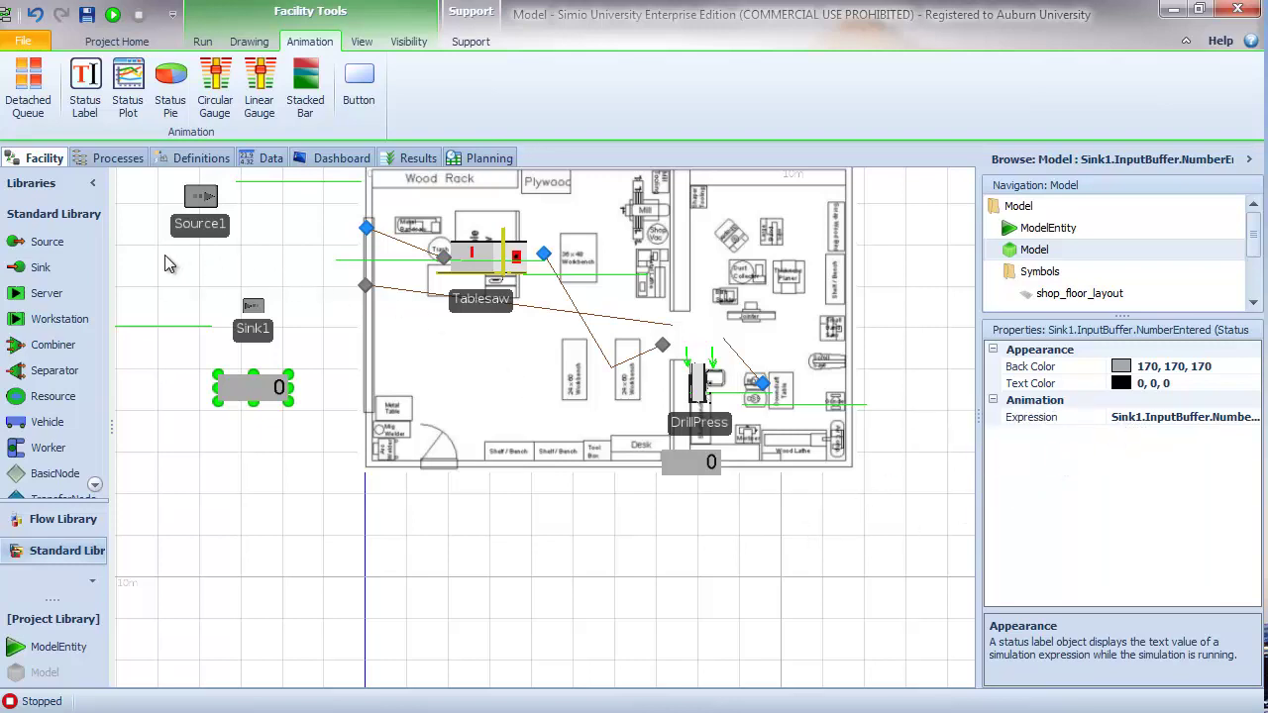
pyautogui.moveTo(168, 263); pyautogui.dragTo(406, 393)
pyautogui.moveTo(371, 333); pyautogui.dragTo(333, 406)
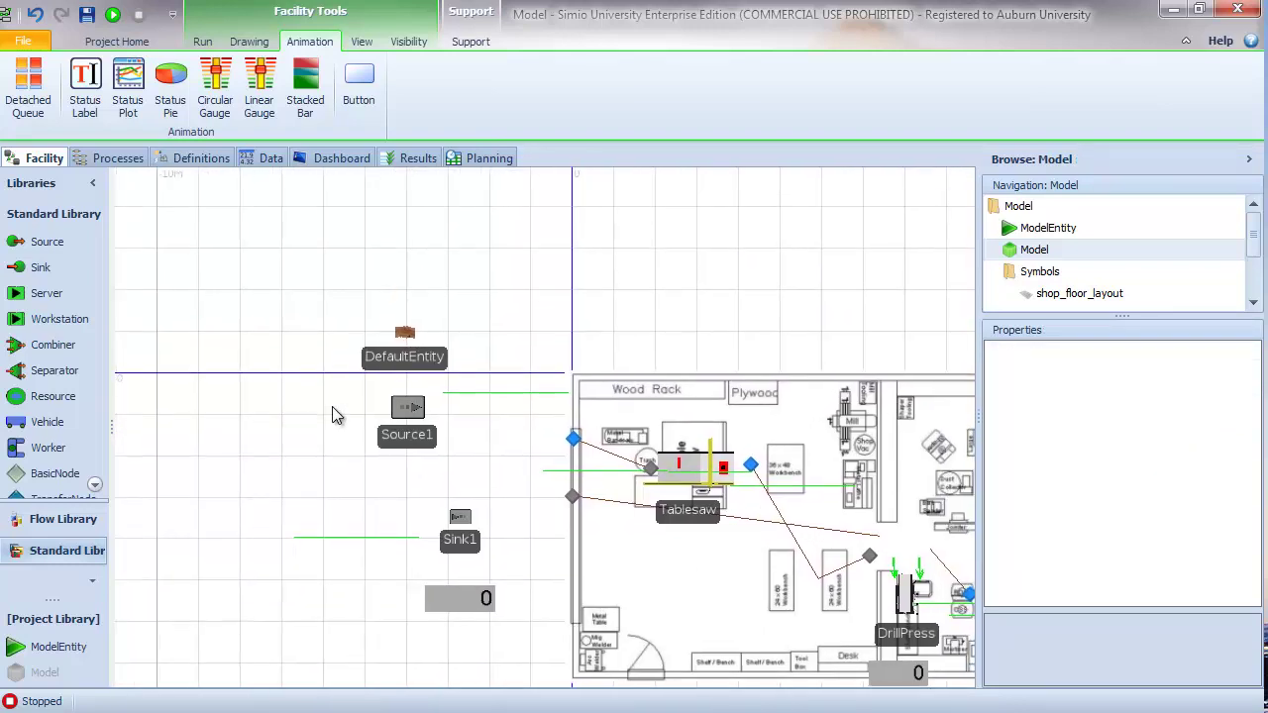
# Step: Draw a status label attached beside DefaultEntity and begin editing its expression
pyautogui.scroll(5, 333, 406)
pyautogui.moveTo(584, 310); pyautogui.dragTo(467, 424)
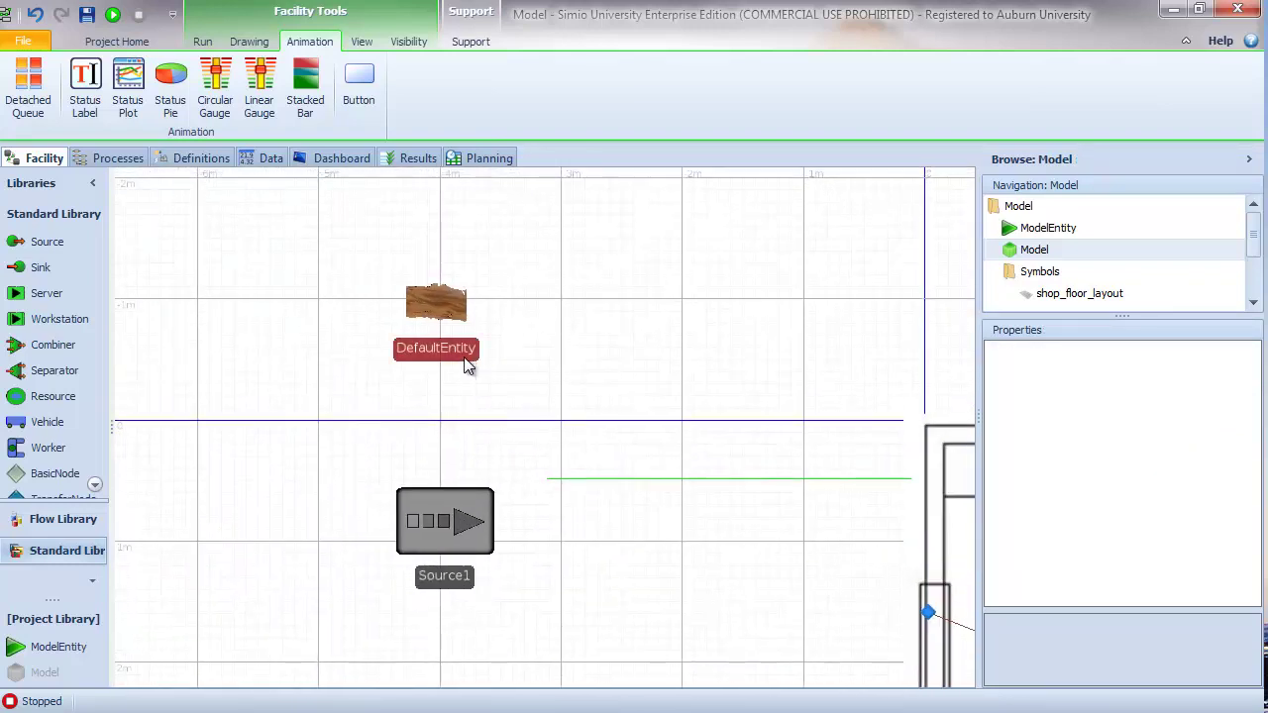
pyautogui.click(436, 299)
pyautogui.click(145, 77)
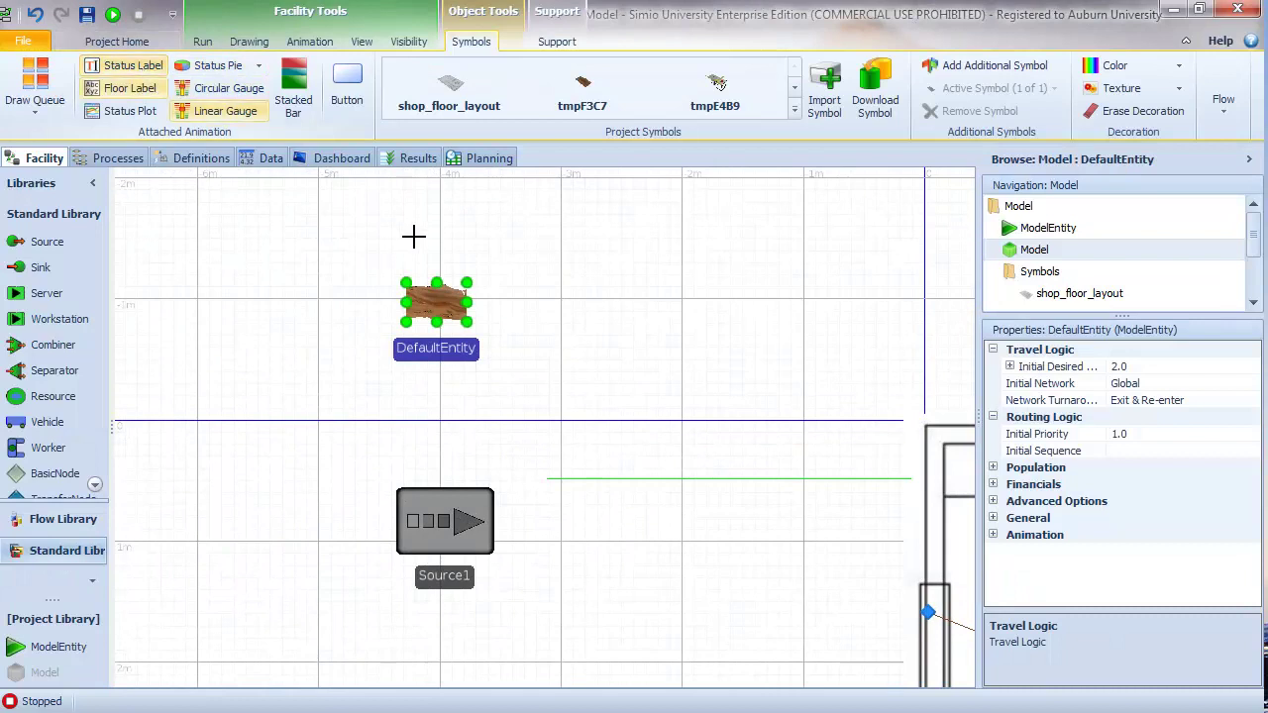
pyautogui.moveTo(484, 291); pyautogui.dragTo(529, 315)
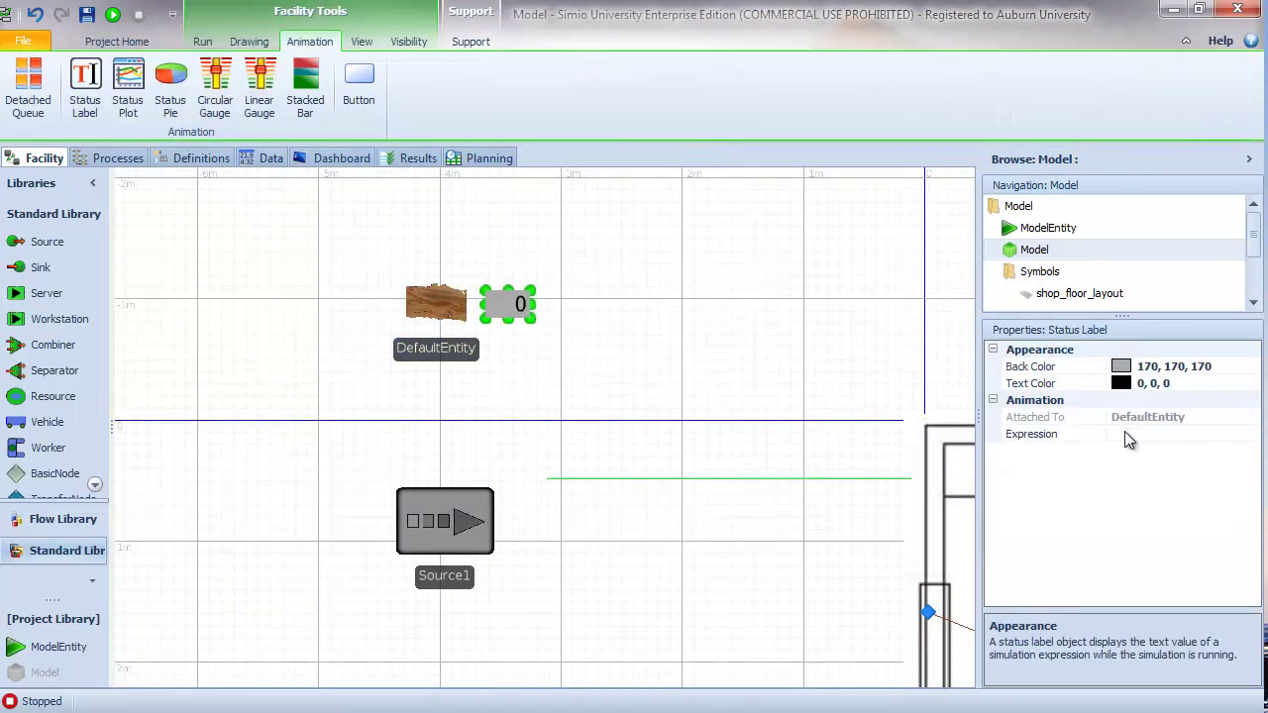
pyautogui.click(1126, 433)
# Step: Set the entity label's expression to Id, run the model, and follow parts toward the workbenches
pyautogui.write('Id')
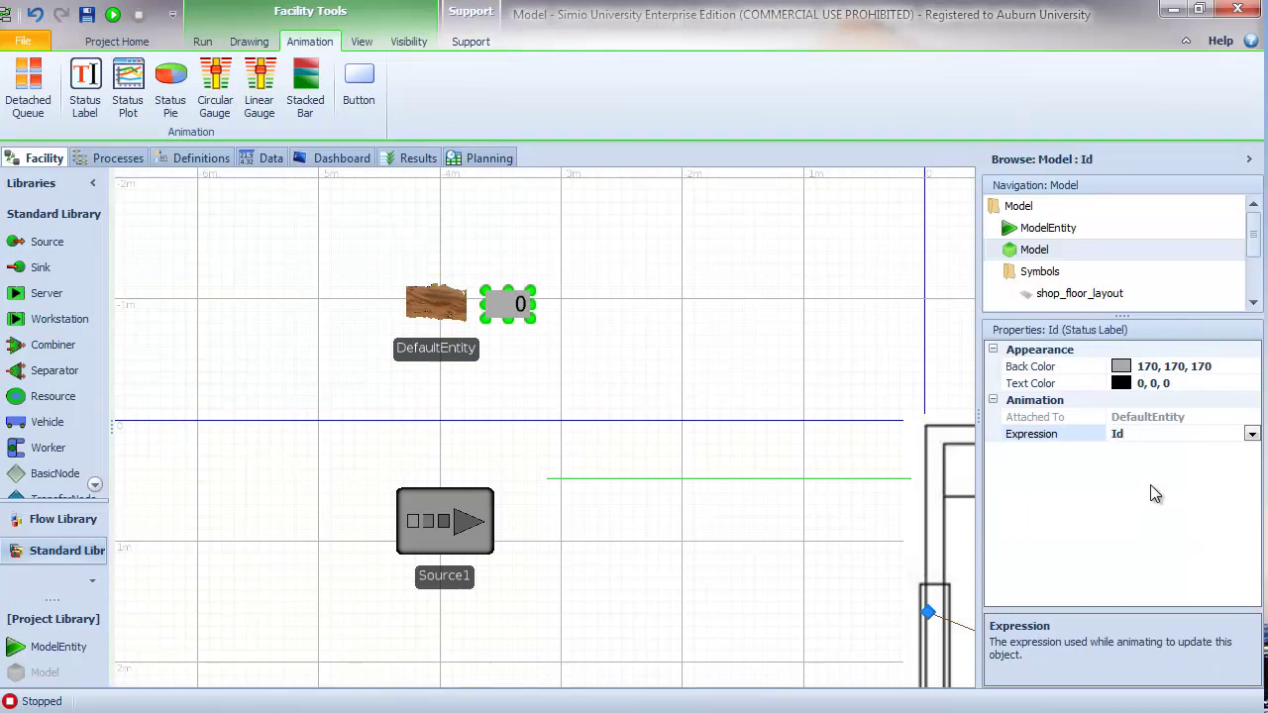
pyautogui.moveTo(787, 334); pyautogui.dragTo(518, 283)
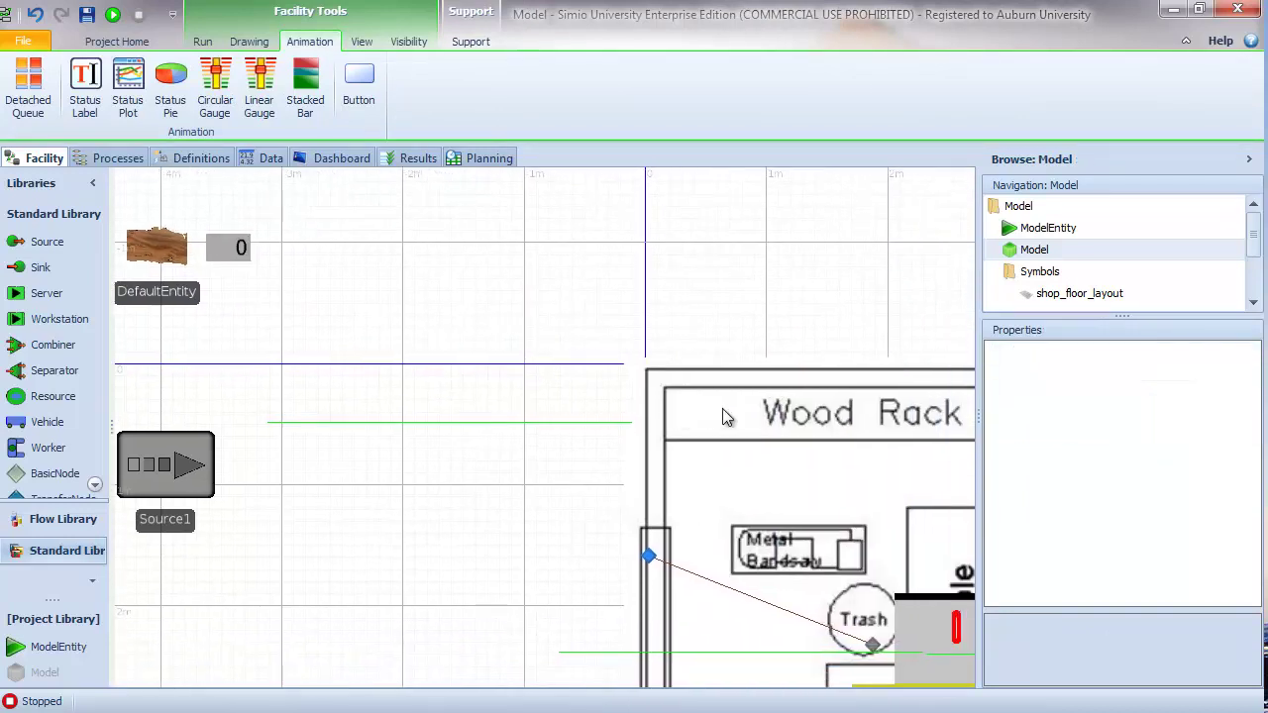
pyautogui.moveTo(727, 416); pyautogui.dragTo(623, 354)
pyautogui.click(112, 14)
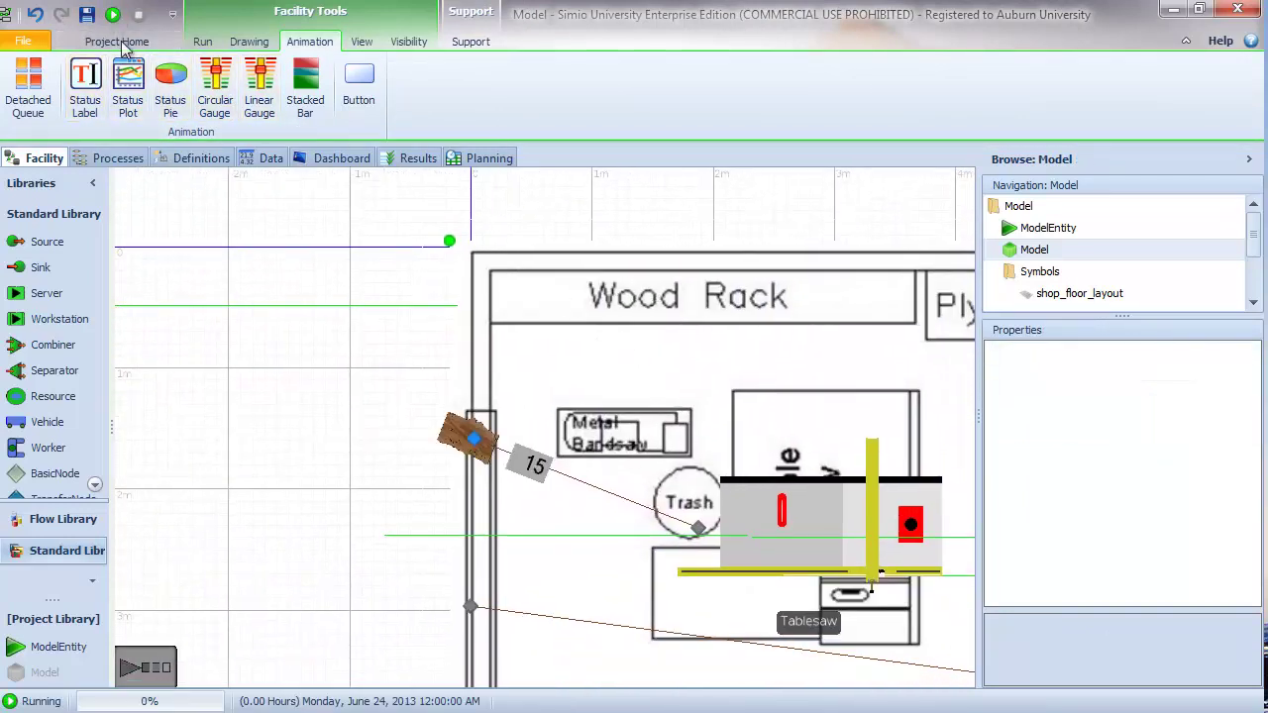
pyautogui.scroll(-2, 667, 306)
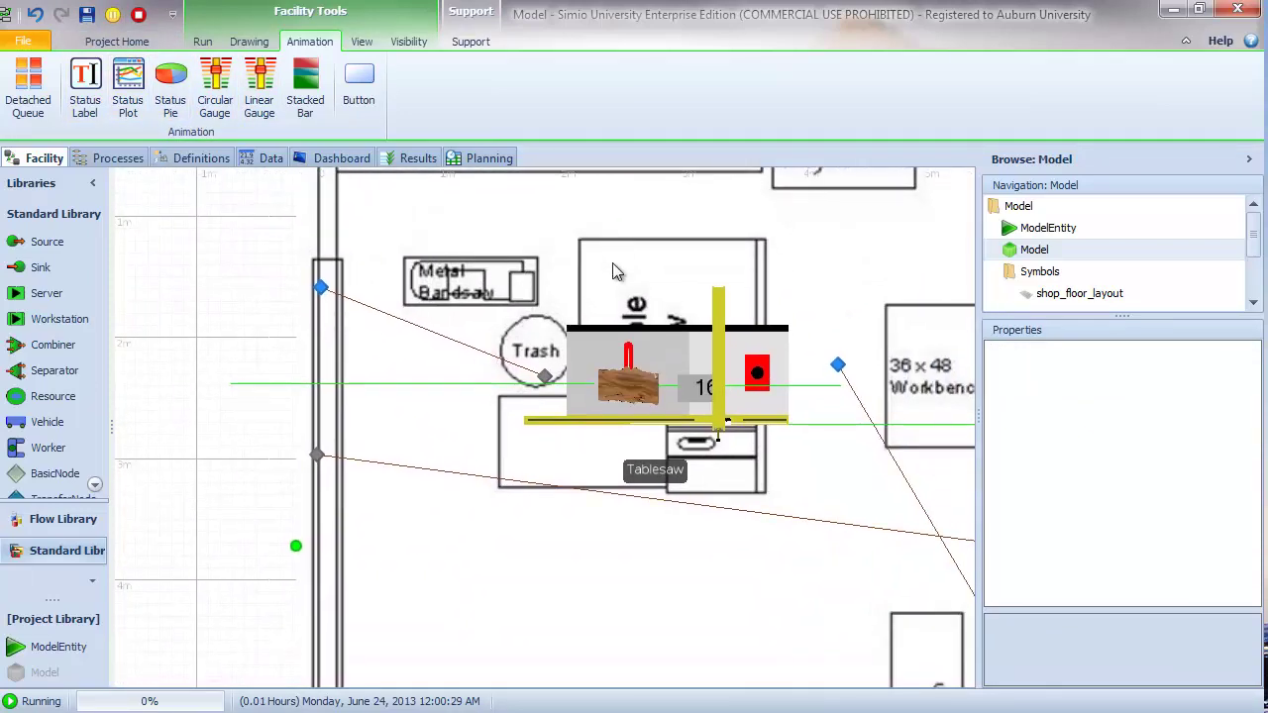
pyautogui.scroll(-2, 644, 440)
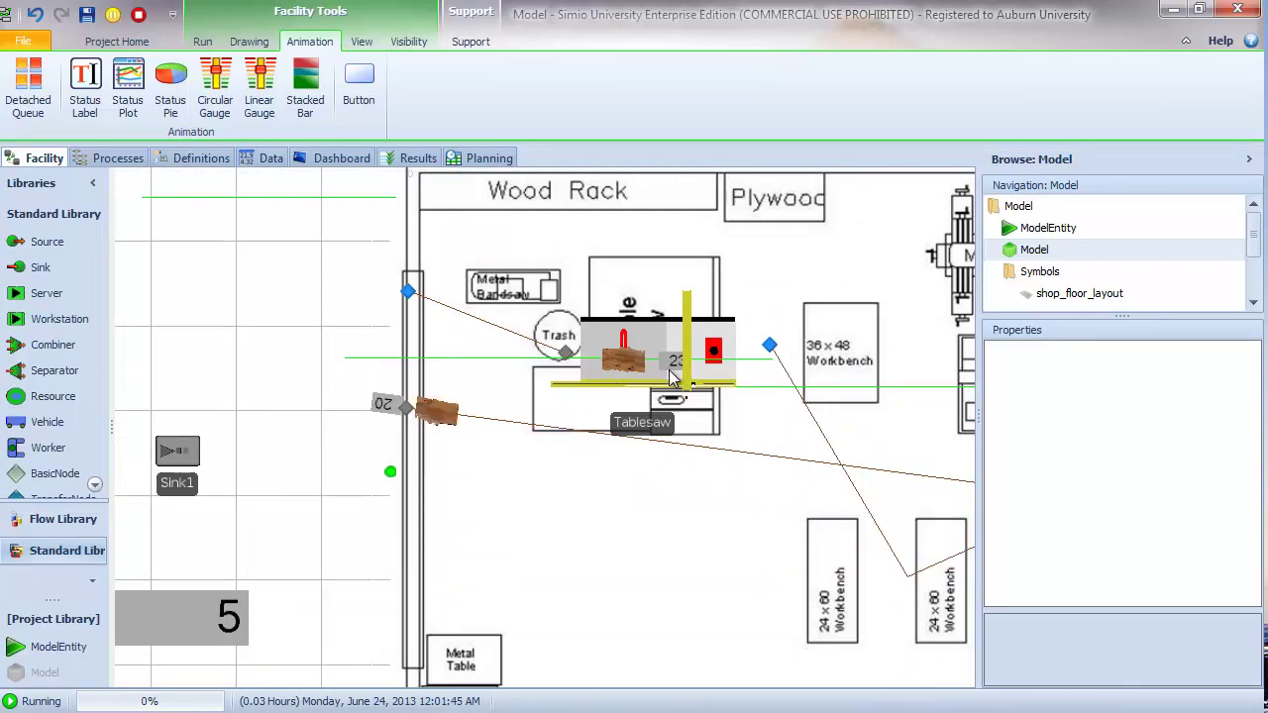
pyautogui.moveTo(640, 491); pyautogui.dragTo(623, 368)
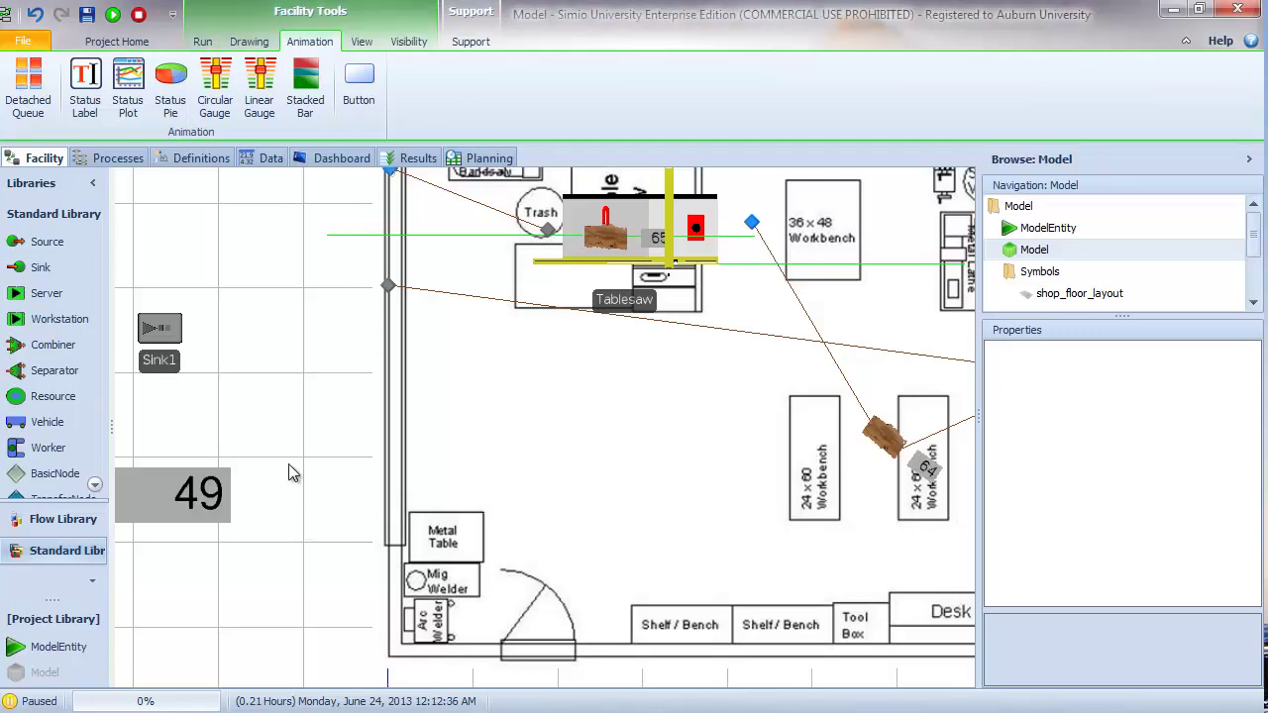
pyautogui.scroll(-4, 289, 464)
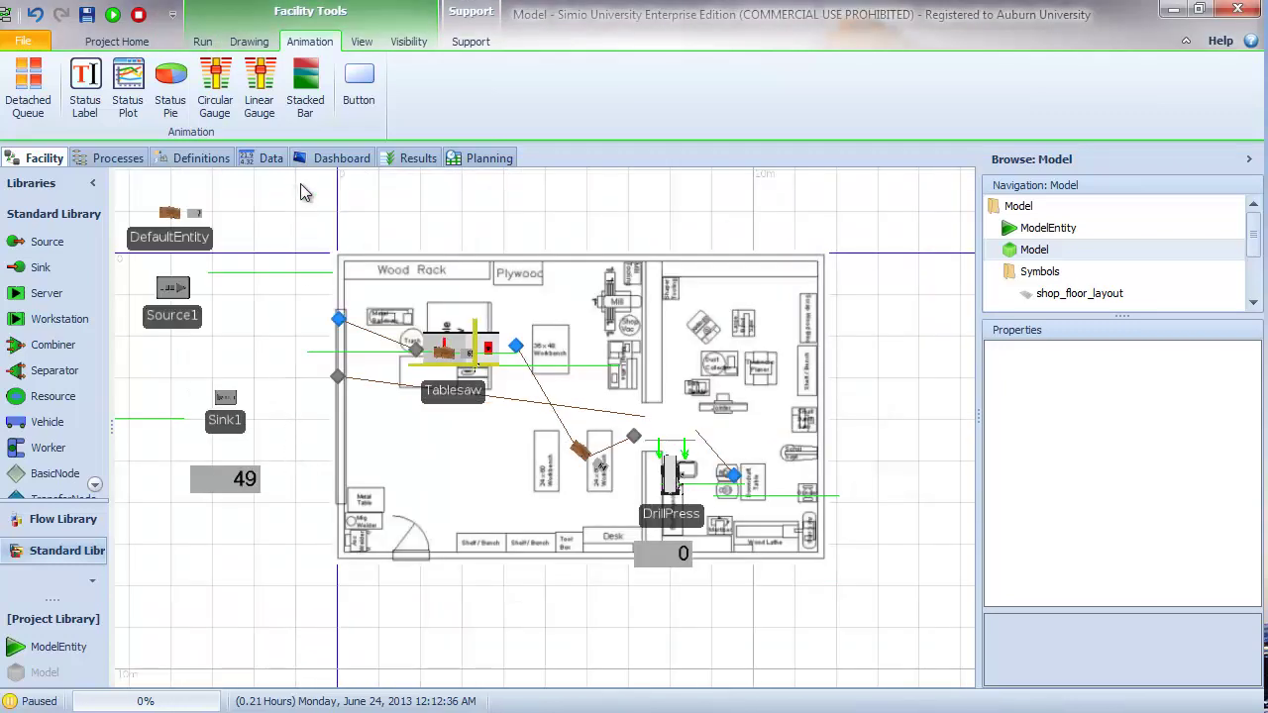
# Step: Place a floating label just below the Sink1 counter
pyautogui.click(249, 40)
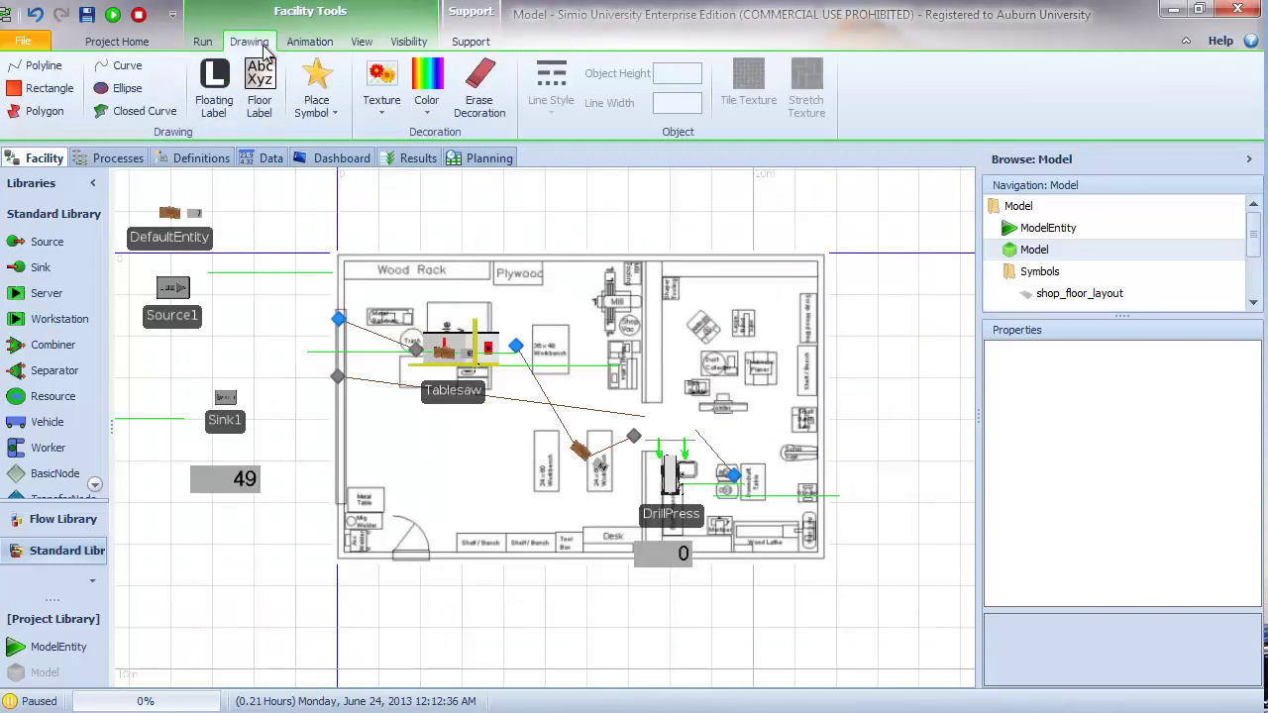
pyautogui.click(219, 116)
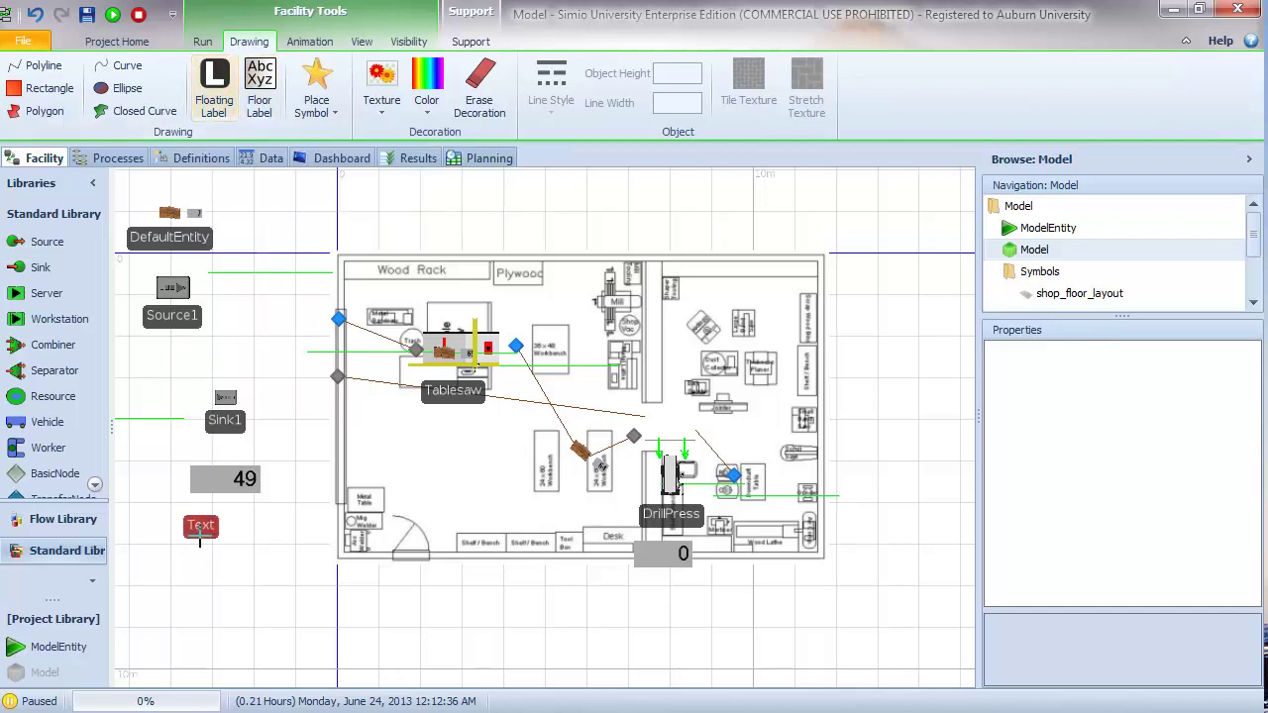
pyautogui.click(193, 555)
pyautogui.moveTo(193, 557); pyautogui.dragTo(226, 545)
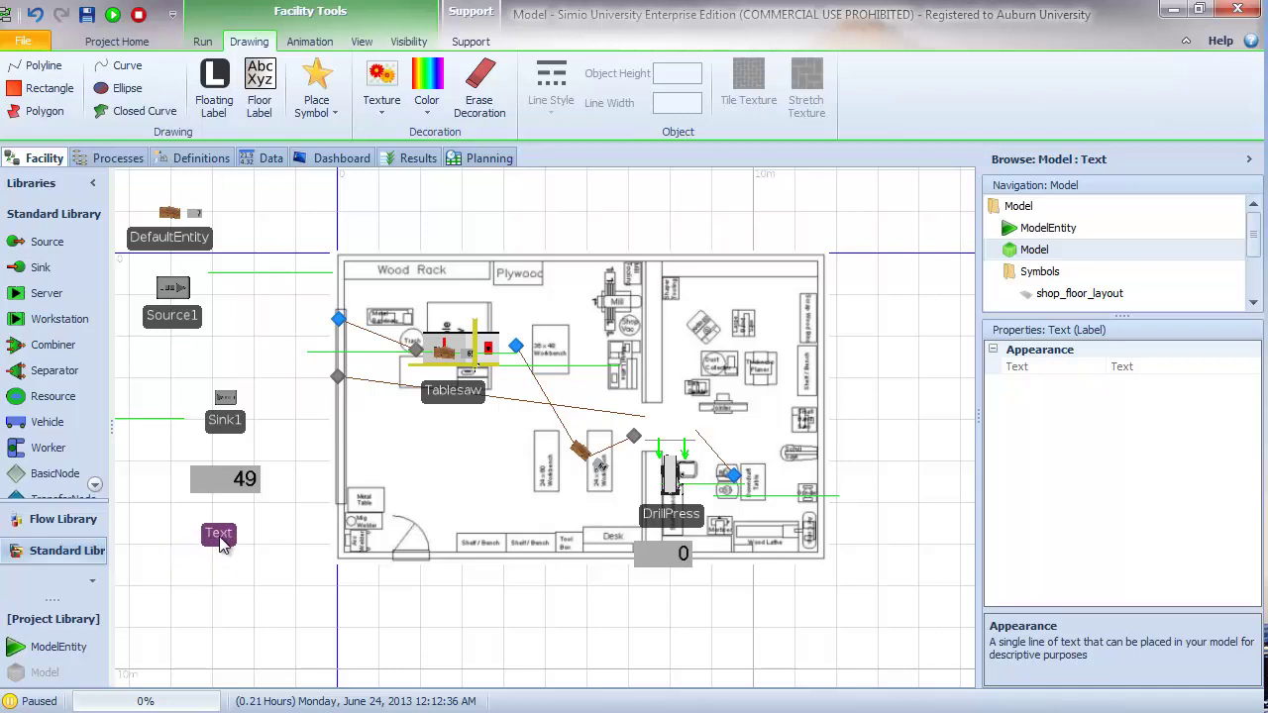
# Step: Stop the run and set the floating label's text to 'This is a Label'
pyautogui.click(1208, 365)
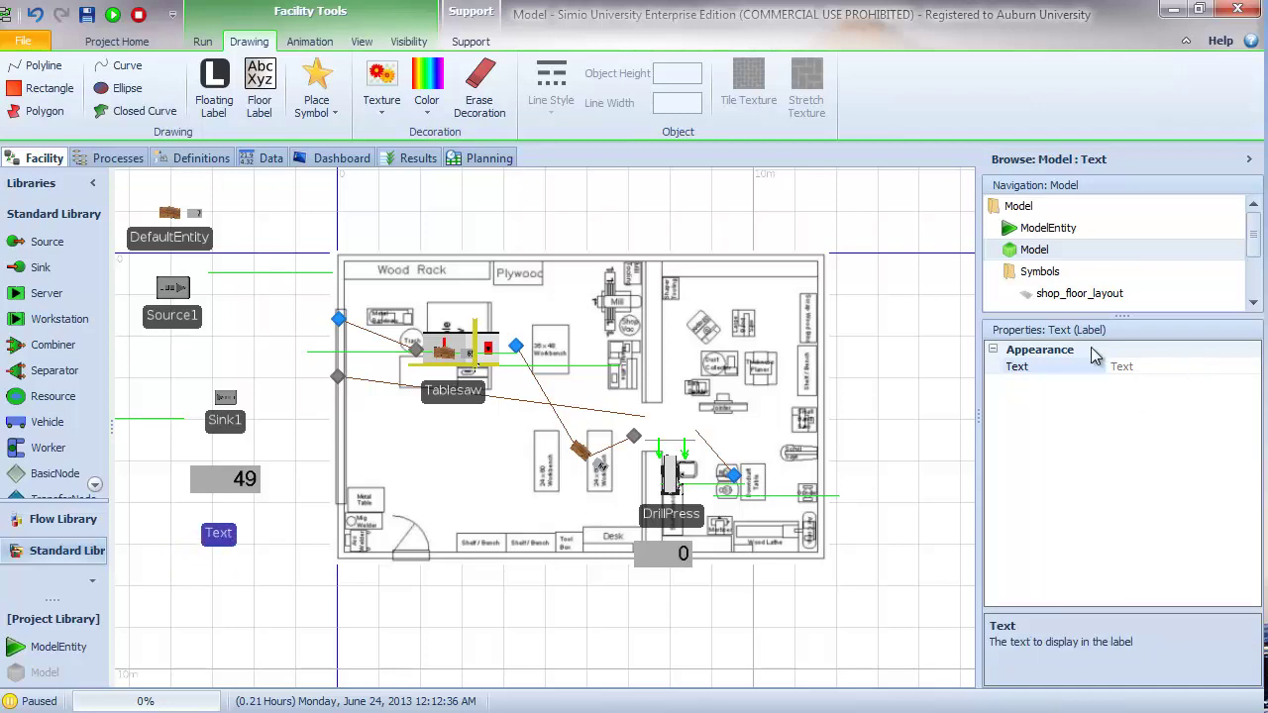
pyautogui.click(139, 15)
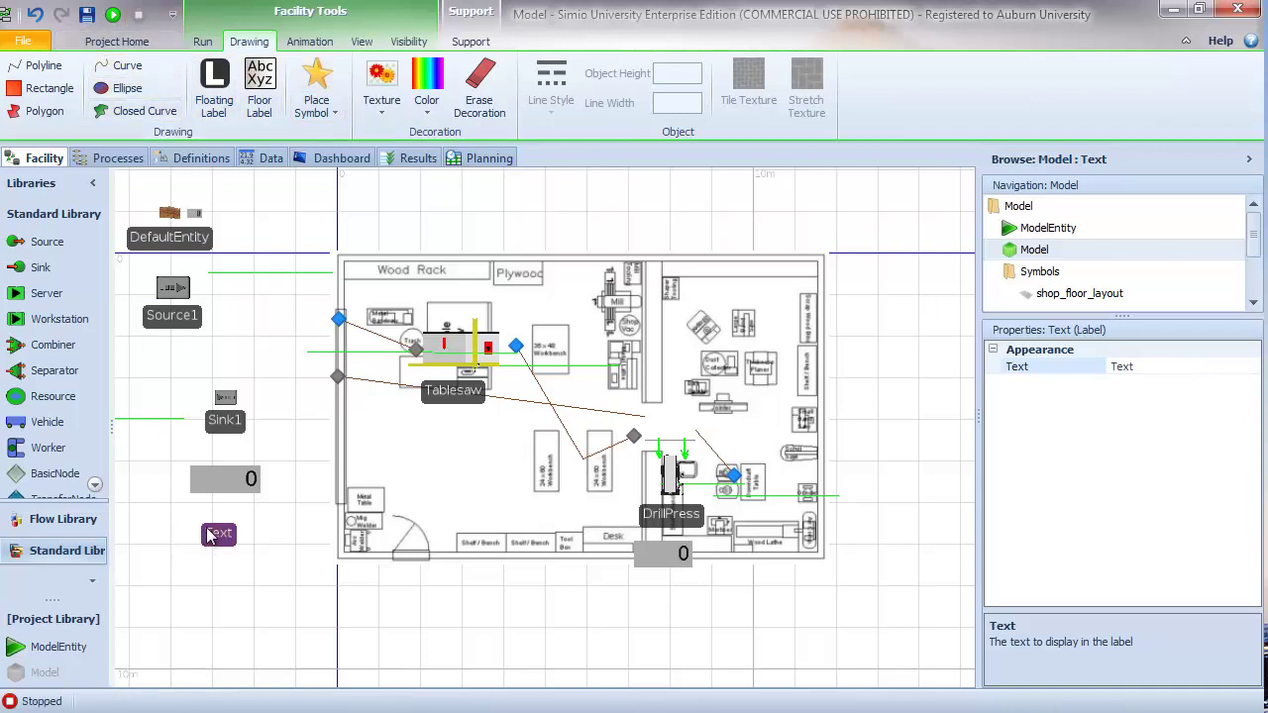
pyautogui.click(1206, 368)
pyautogui.write('This is a Label')
pyautogui.press('Return')
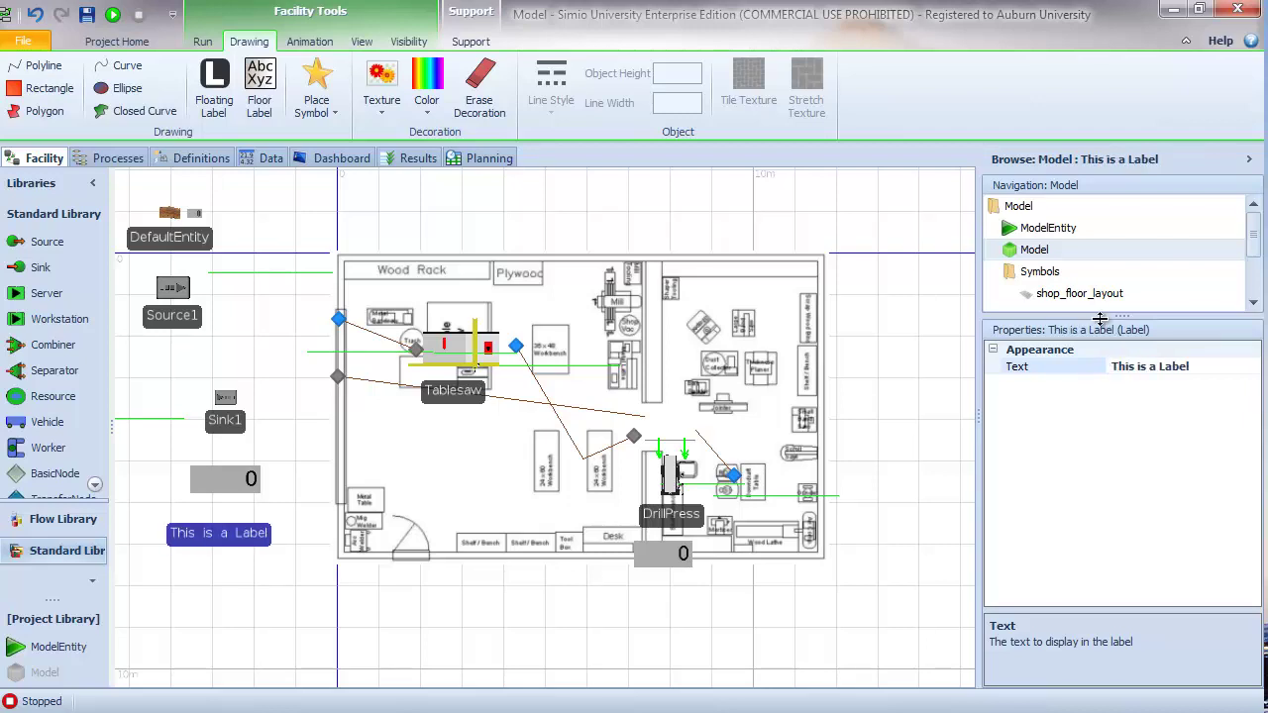
pyautogui.moveTo(347, 562); pyautogui.dragTo(570, 584)
pyautogui.press('3')
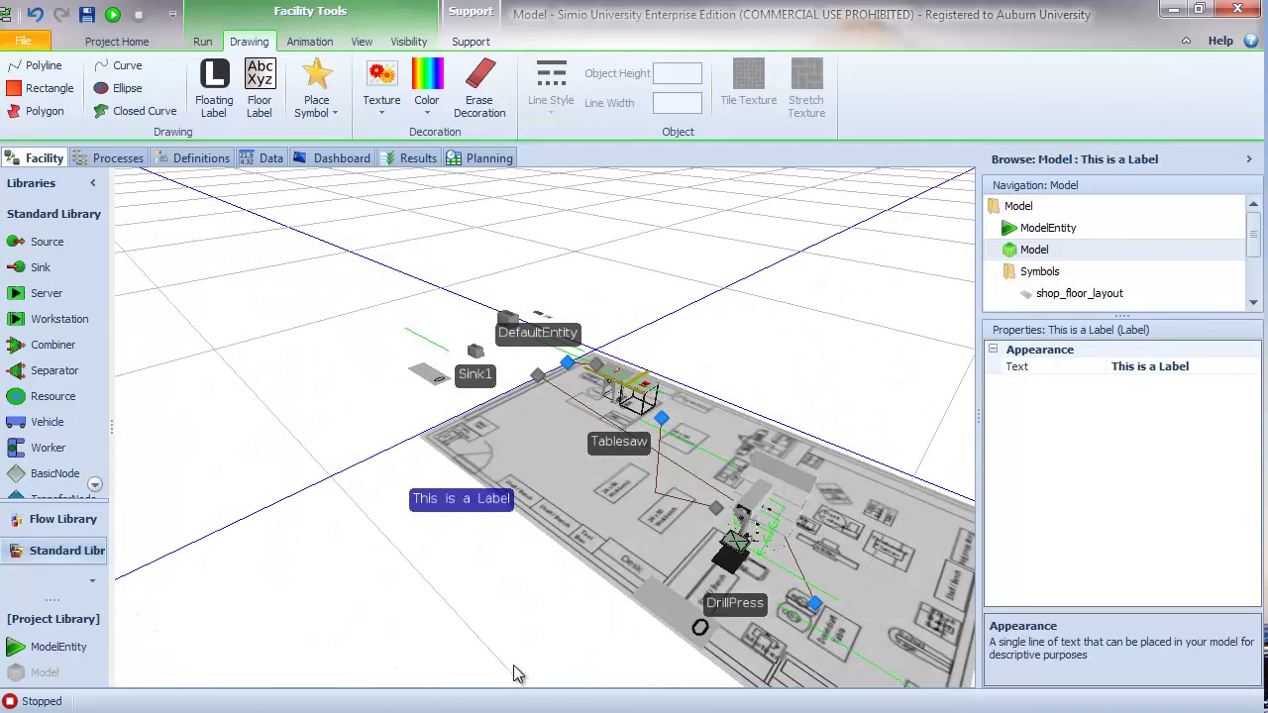
pyautogui.click(567, 507)
pyautogui.moveTo(589, 509); pyautogui.dragTo(624, 493, button='right')
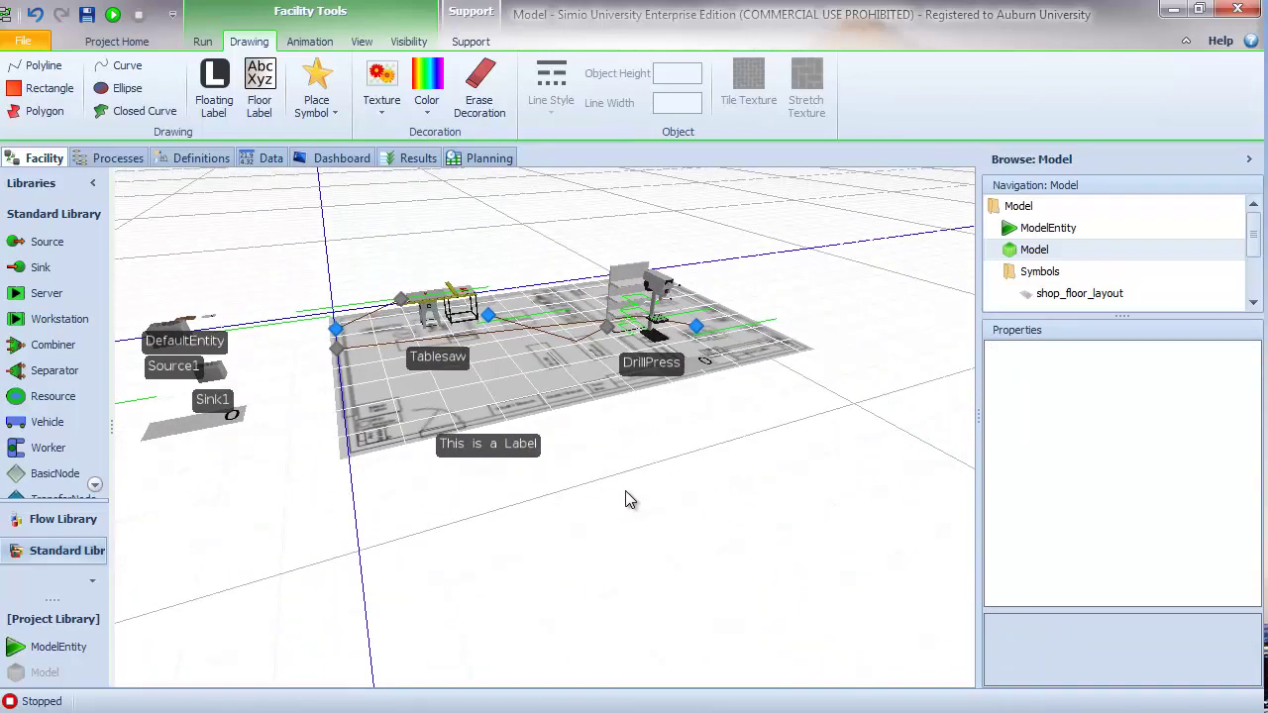
pyautogui.scroll(5, 625, 490)
pyautogui.scroll(-5, 653, 439)
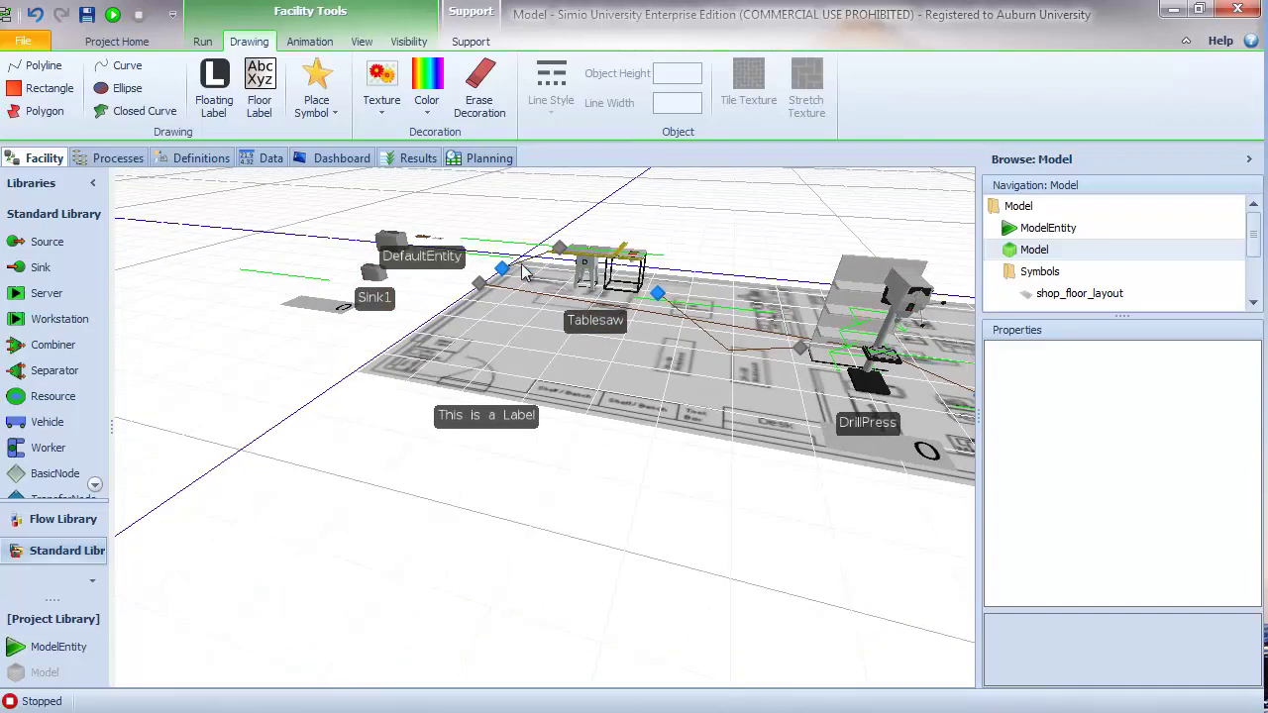
pyautogui.moveTo(835, 551); pyautogui.dragTo(639, 545)
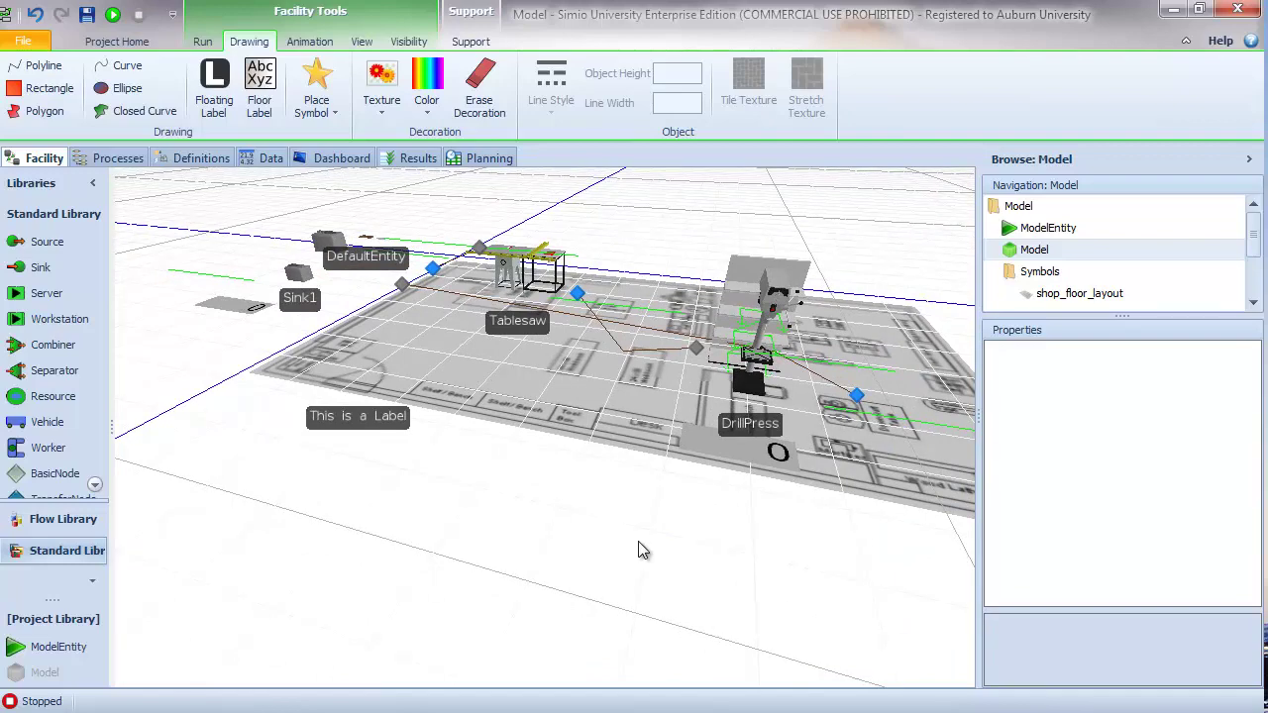
pyautogui.press('2')
pyautogui.scroll(-4, 634, 551)
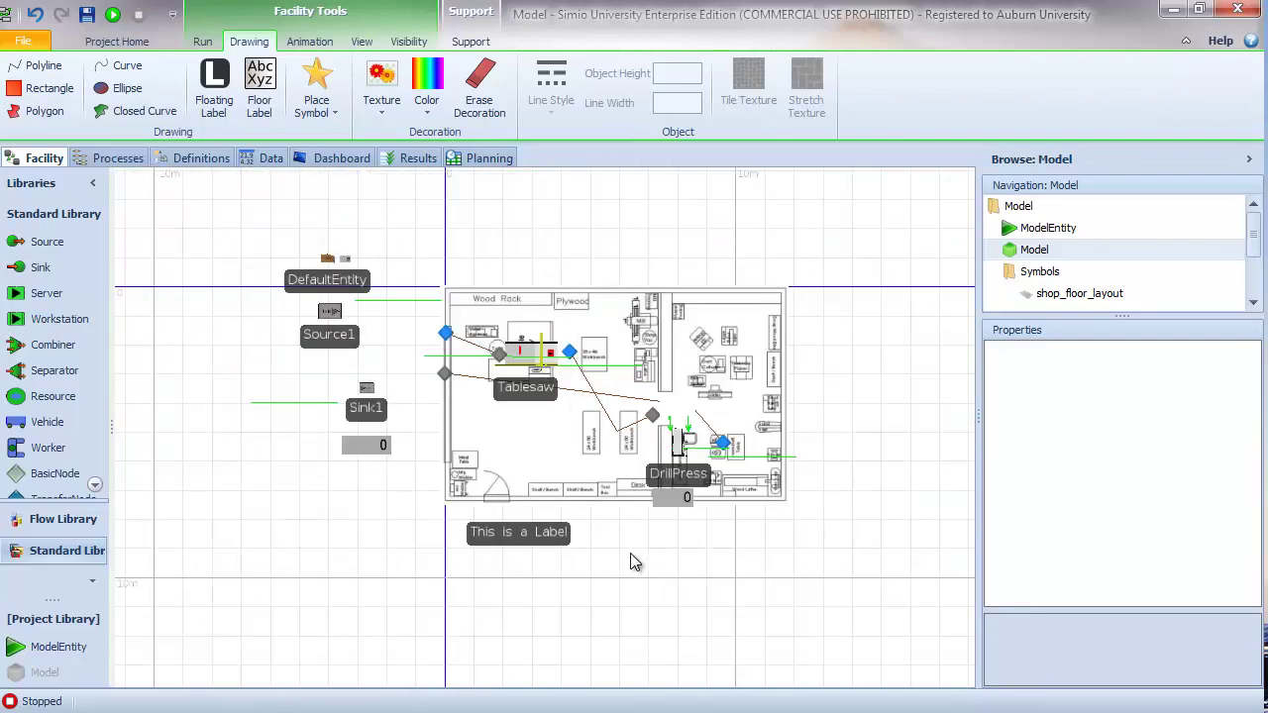
pyautogui.scroll(3, 840, 422)
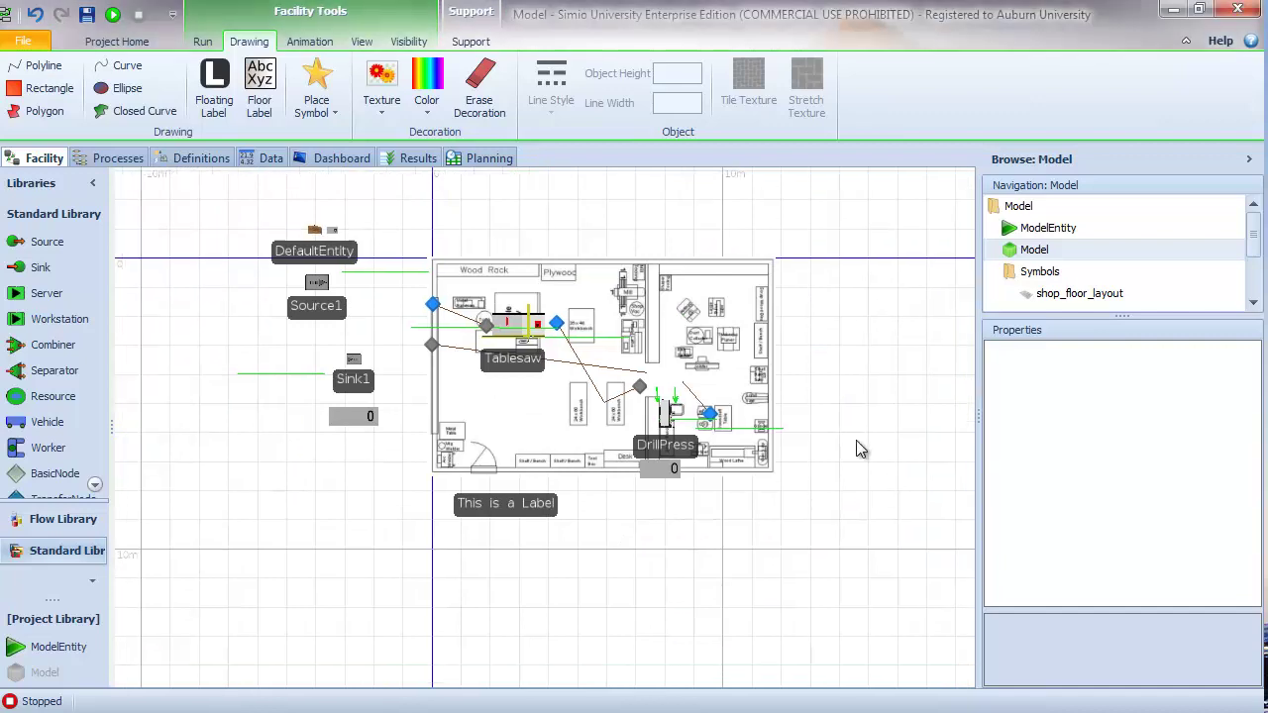
pyautogui.moveTo(675, 422); pyautogui.dragTo(706, 413)
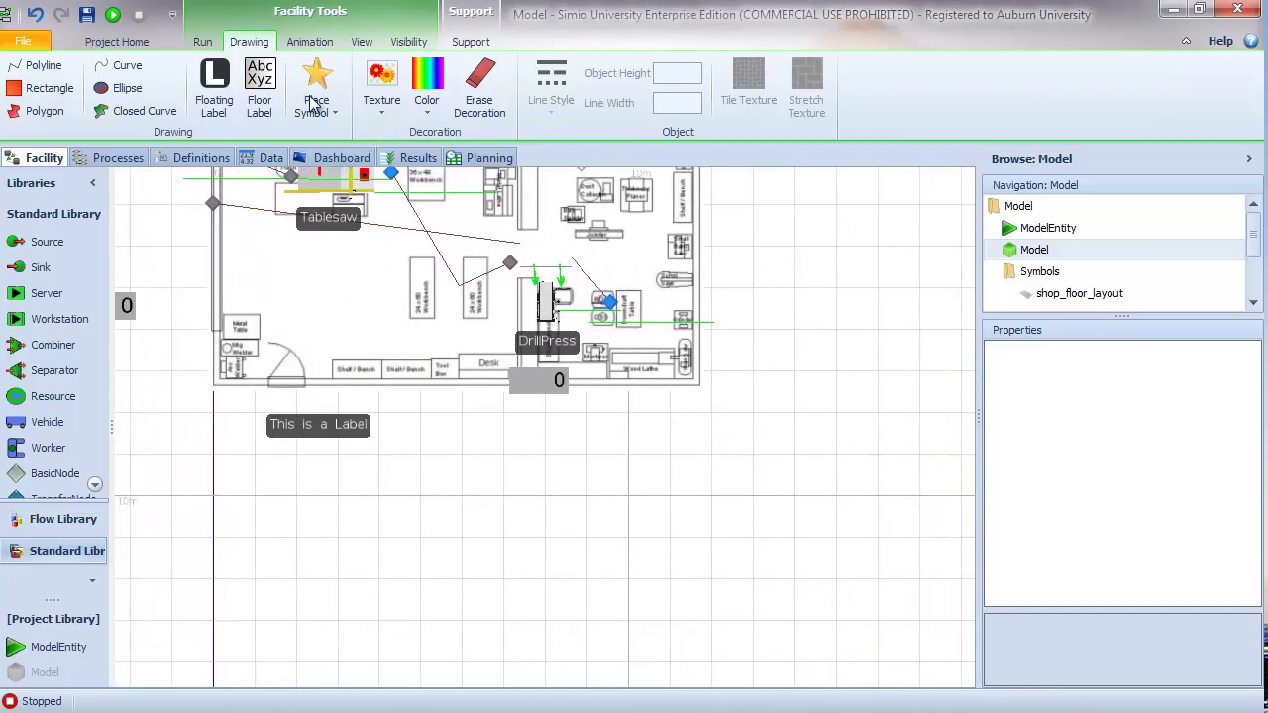
# Step: Draw a floor label beneath the shop layout and view the whole floor in 3-D
pyautogui.click(259, 89)
pyautogui.moveTo(408, 410); pyautogui.dragTo(671, 551)
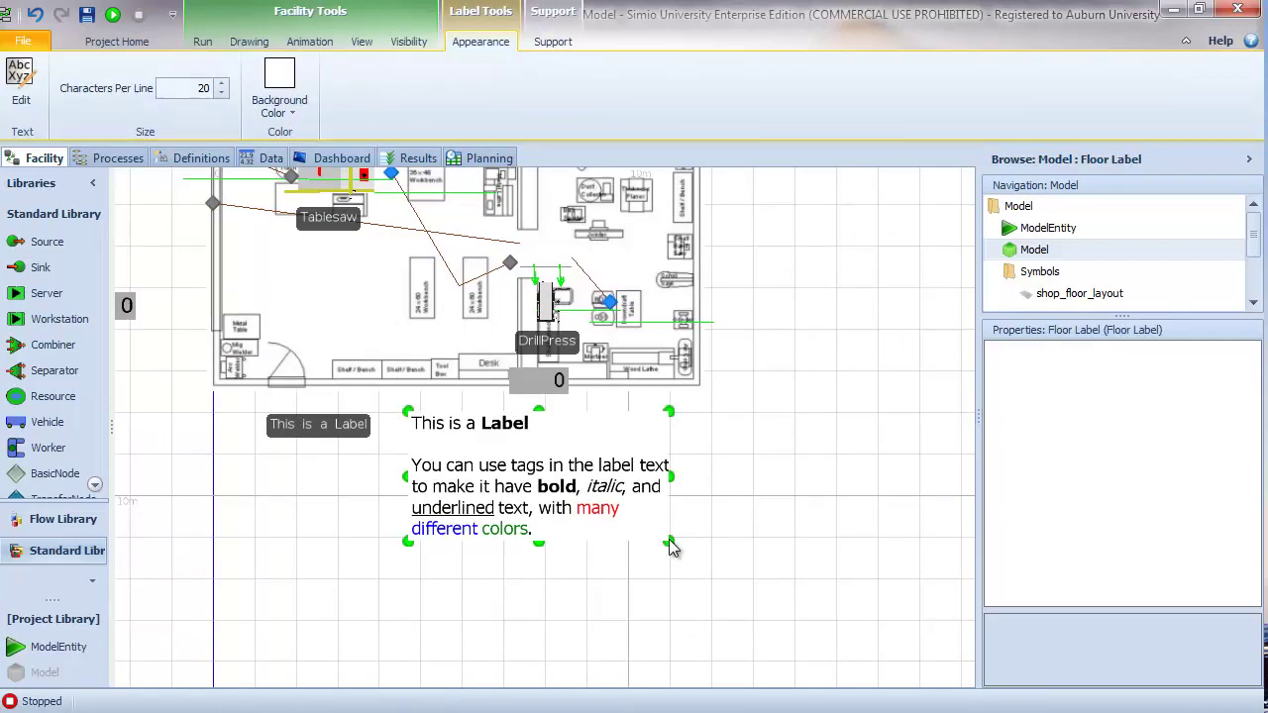
pyautogui.press('3')
pyautogui.click(702, 534)
pyautogui.scroll(3, 574, 510)
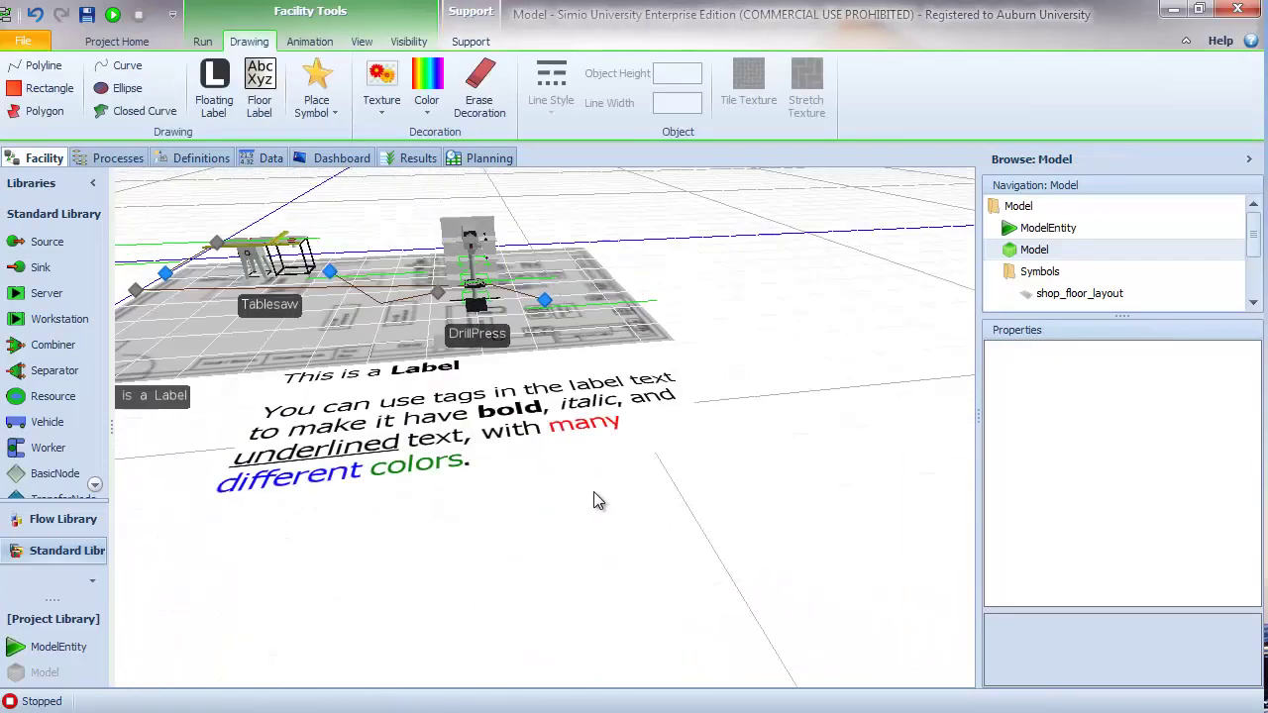
pyautogui.moveTo(593, 501); pyautogui.dragTo(792, 447, button='right')
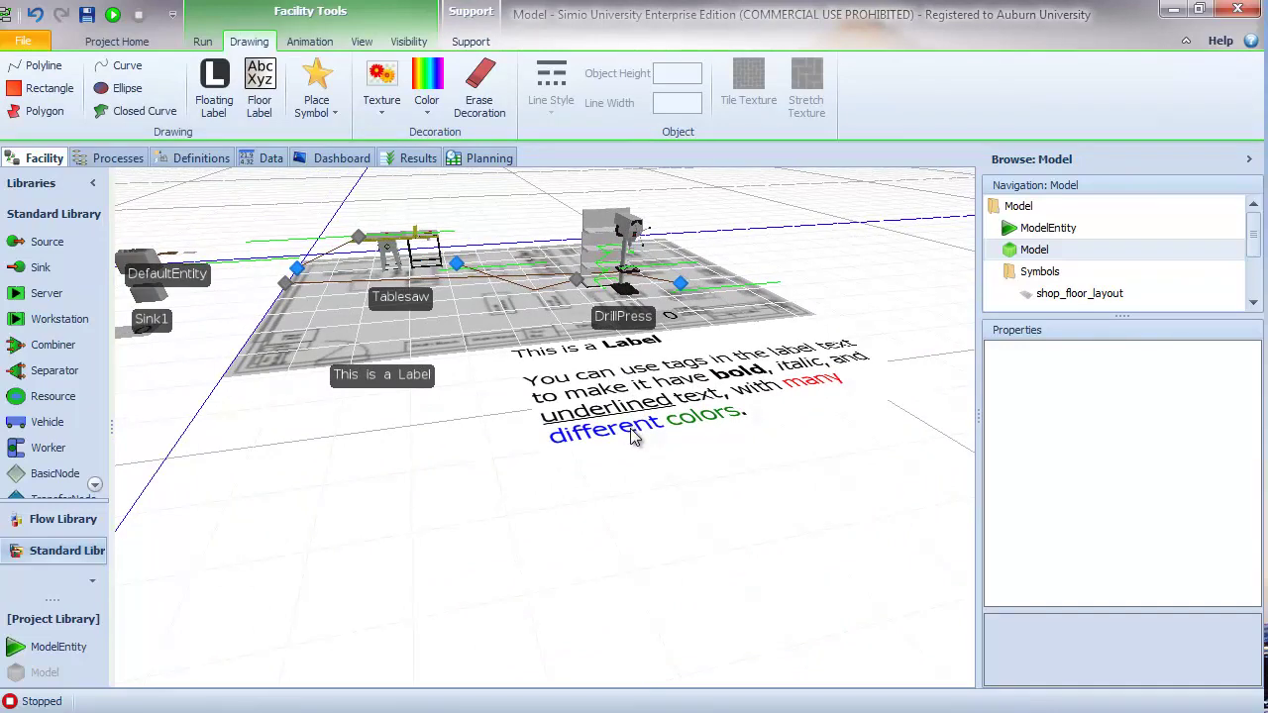
# Step: Back in 2-D, shift the floor label slightly left and open its Label Text editor
pyautogui.press('2')
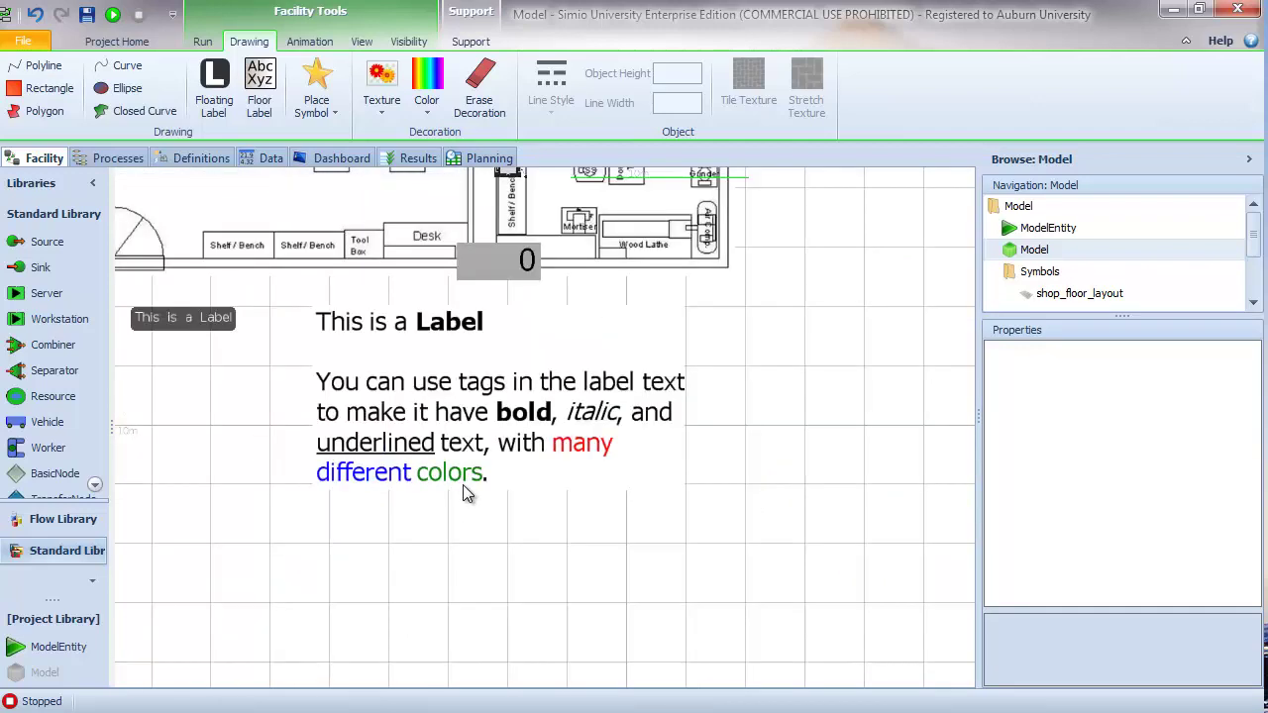
pyautogui.click(481, 438)
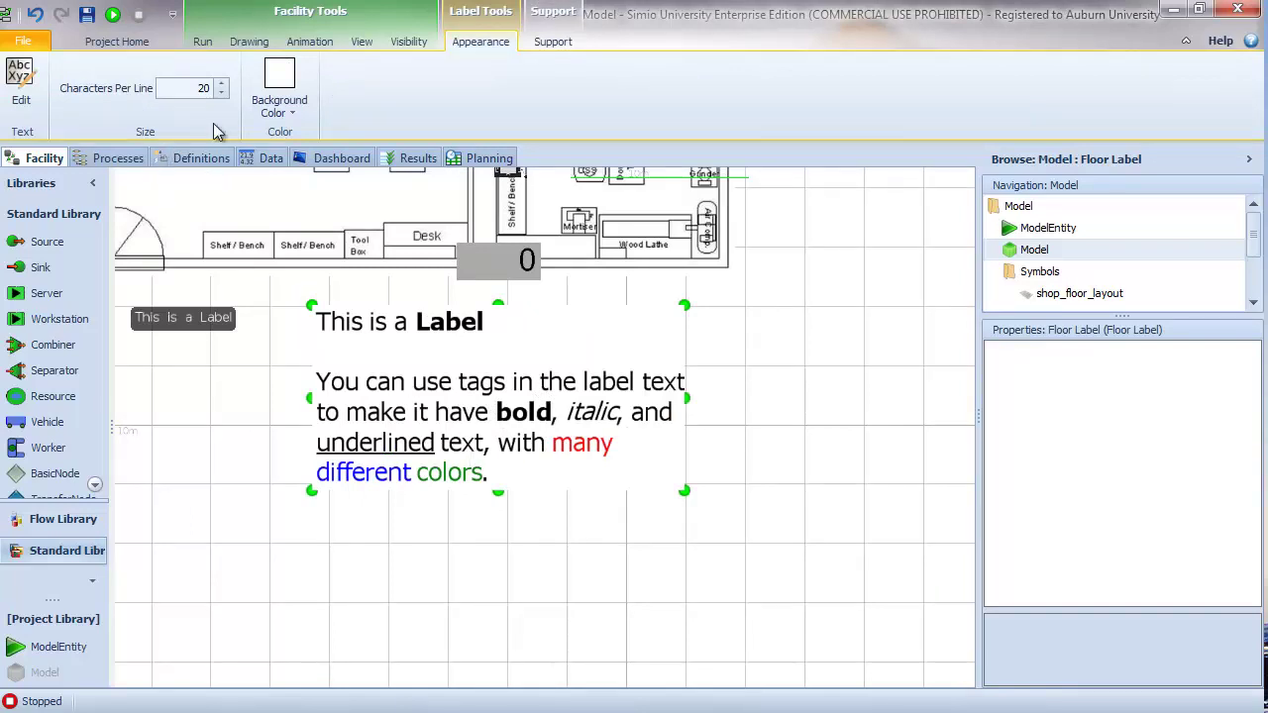
pyautogui.moveTo(414, 368)
pyautogui.mouseDown()
pyautogui.moveTo(384, 369)
pyautogui.moveTo(393, 375)
pyautogui.mouseUp()
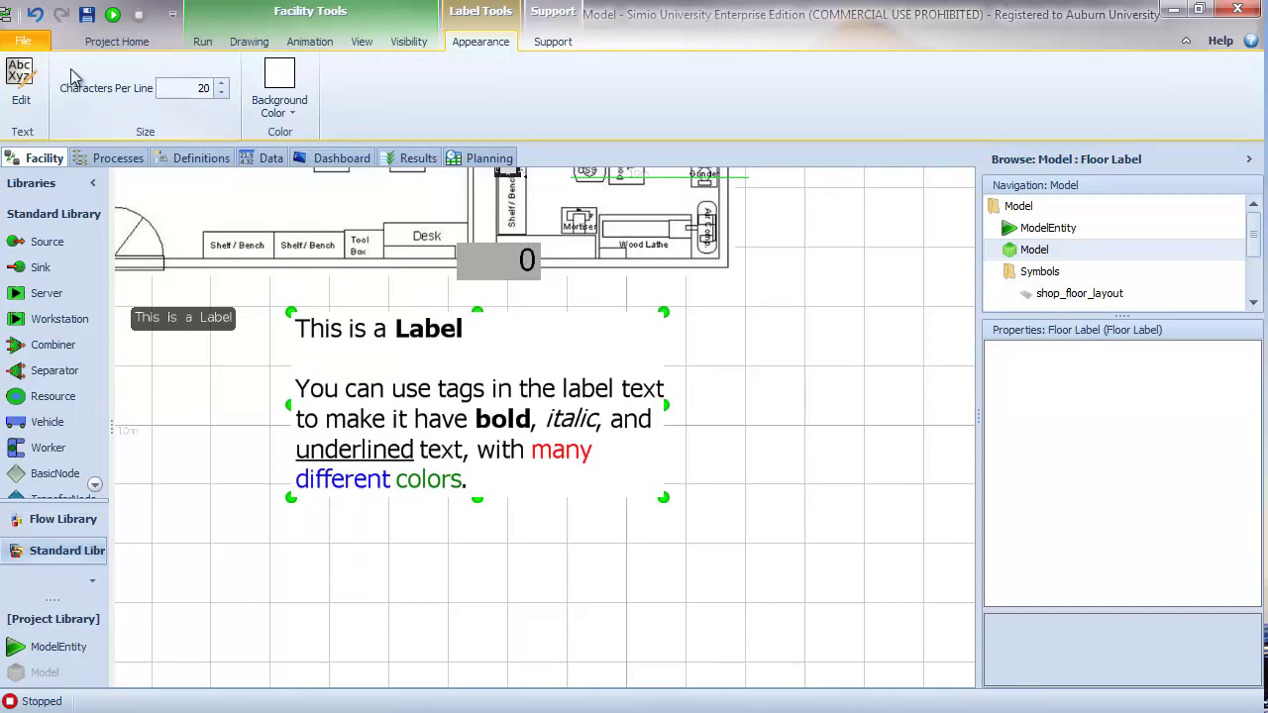
pyautogui.click(22, 92)
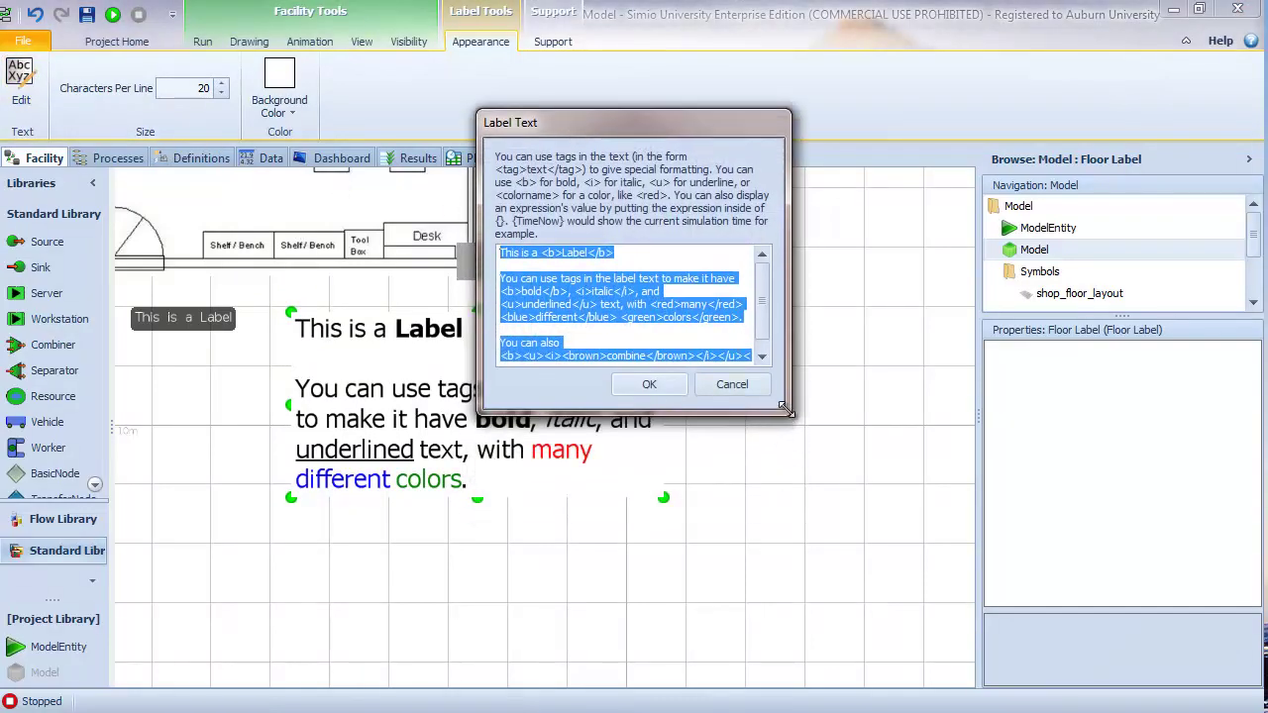
# Step: Replace the label text with a shop-floor title plus <blue>blue</blue> and <red>red</red> lines
pyautogui.moveTo(789, 414); pyautogui.dragTo(873, 469)
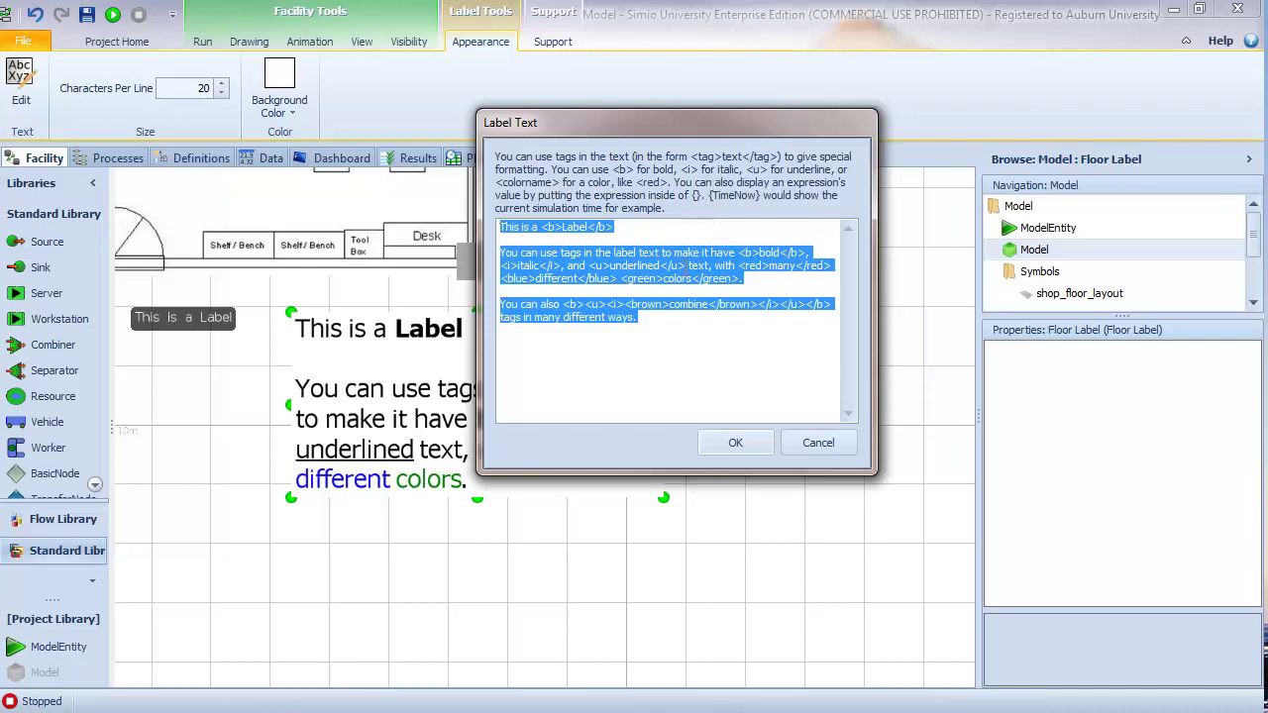
pyautogui.click(626, 227)
pyautogui.moveTo(501, 226); pyautogui.dragTo(773, 369)
pyautogui.write('jeff')
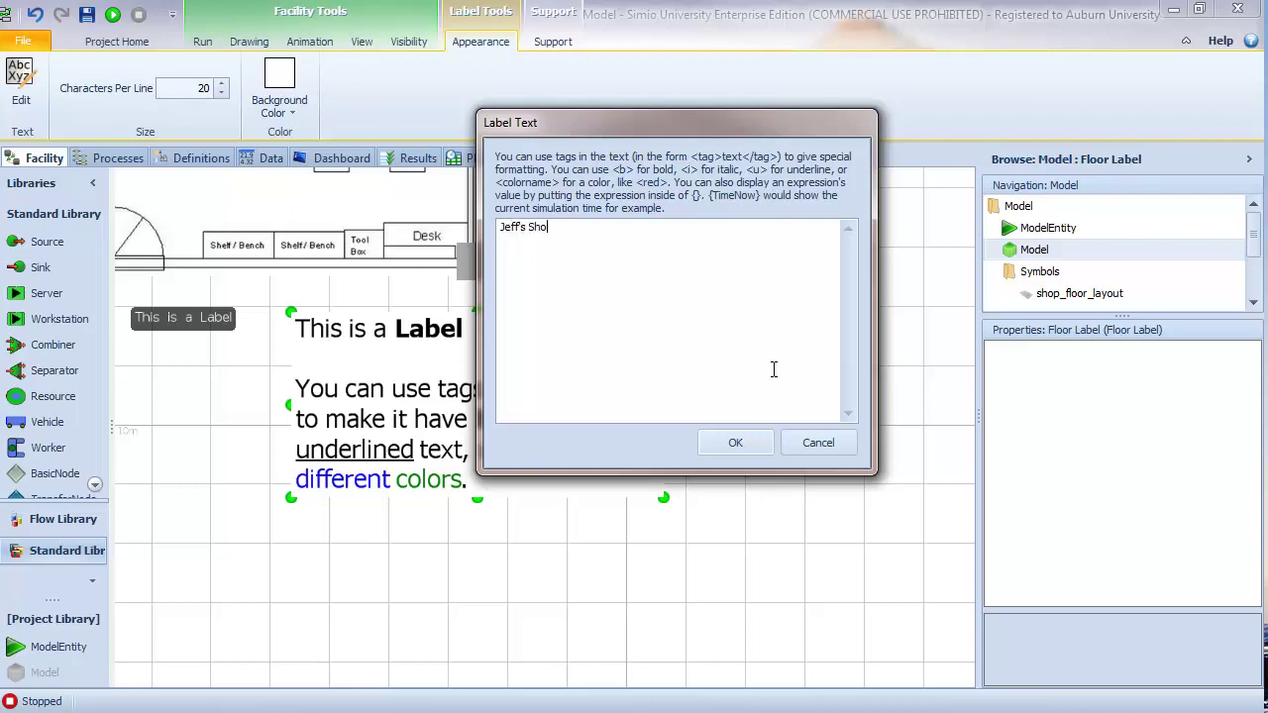
pyautogui.write("'s Shop Foor")
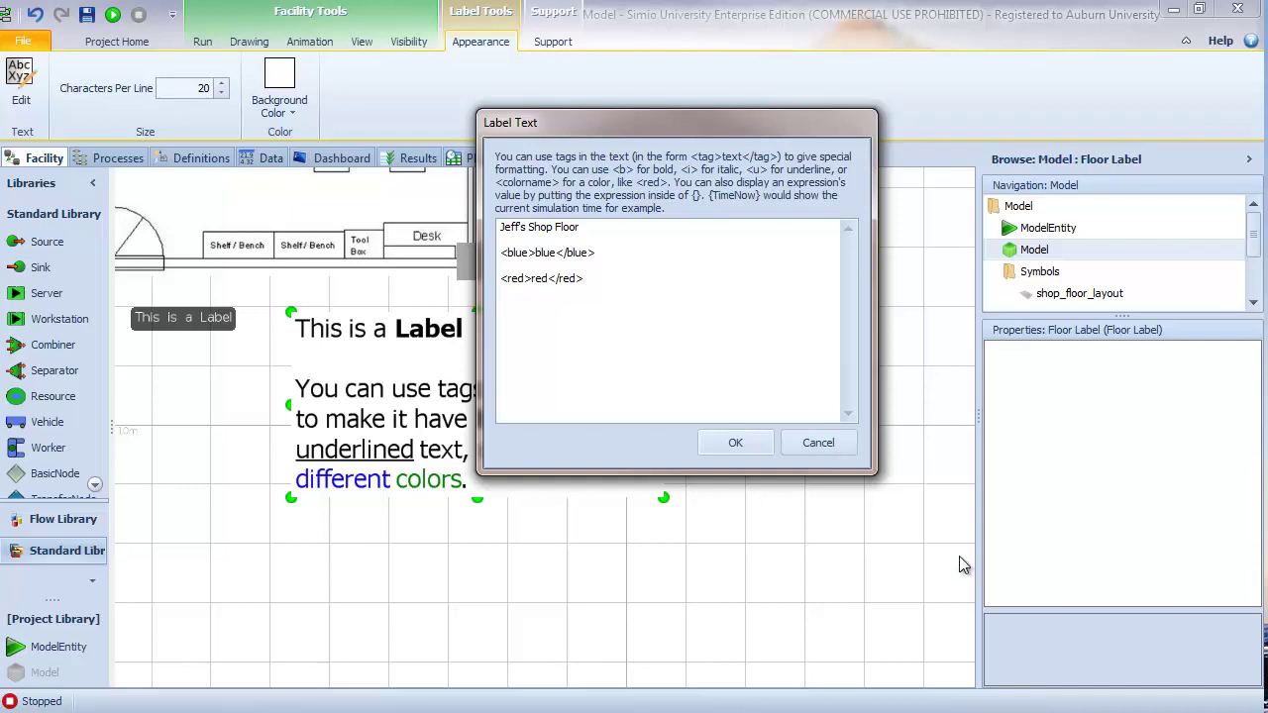
pyautogui.click(735, 442)
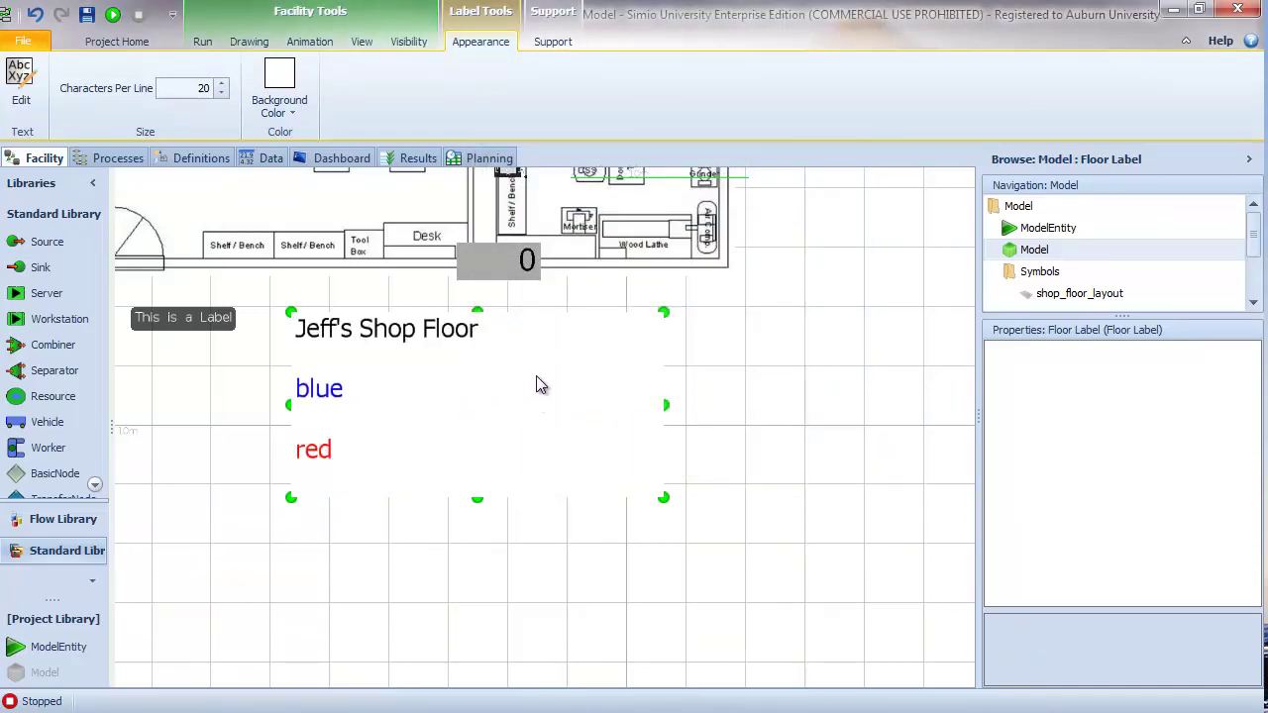
# Step: Change the floor label to 19 characters per line and add a {TimeNow} line after the red line
pyautogui.click(221, 94)
pyautogui.click(221, 94)
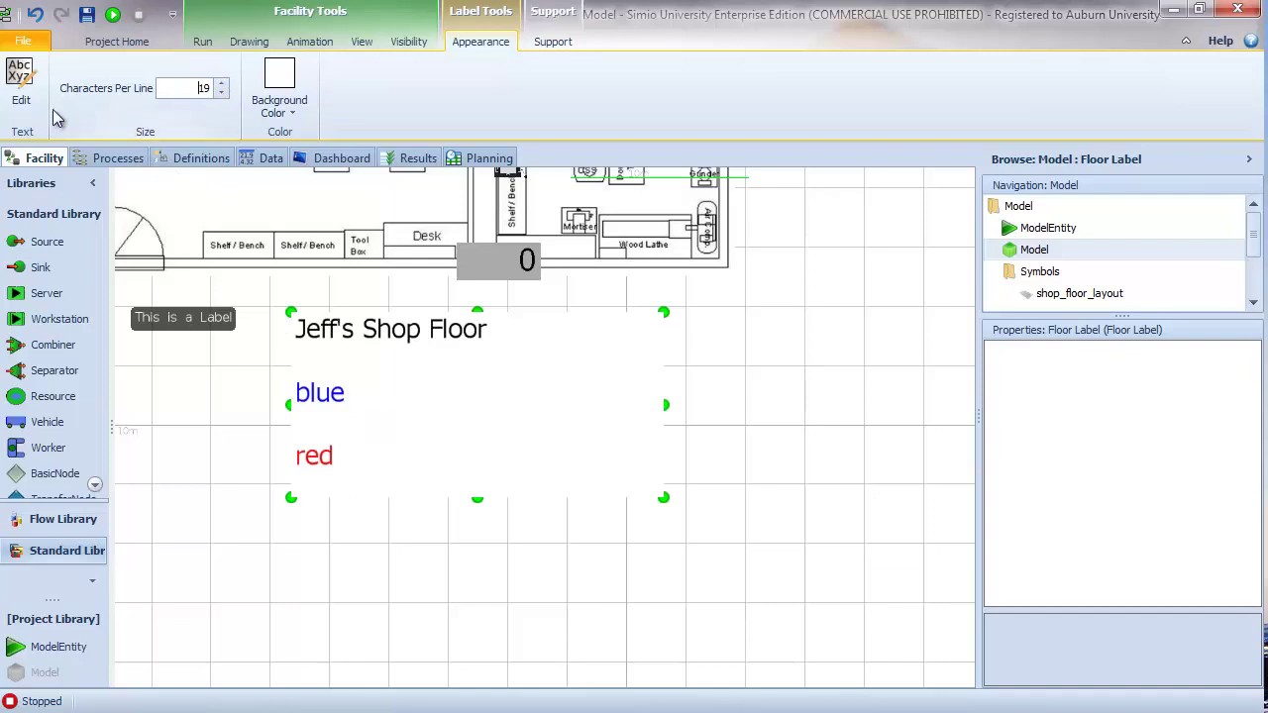
pyautogui.click(22, 97)
pyautogui.click(592, 398)
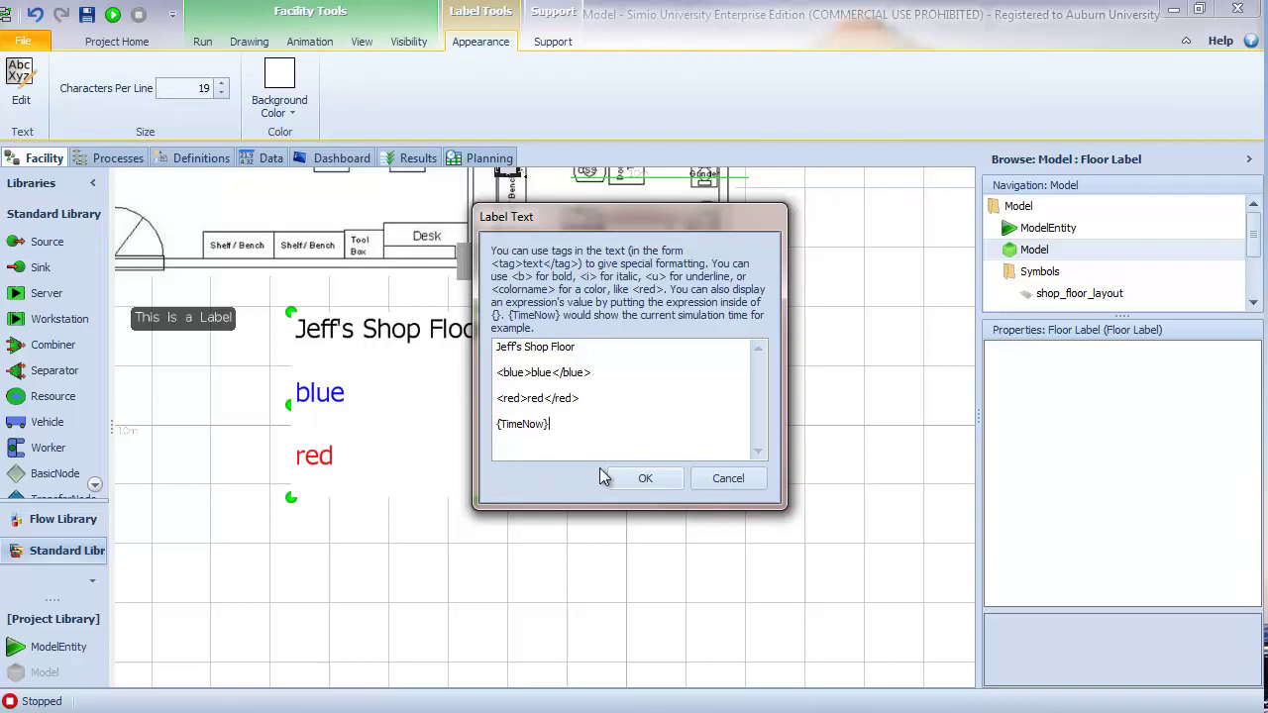
# Step: Apply the TimeNow label text, widen it to 25 characters per line, and test with a brief run
pyautogui.click(645, 477)
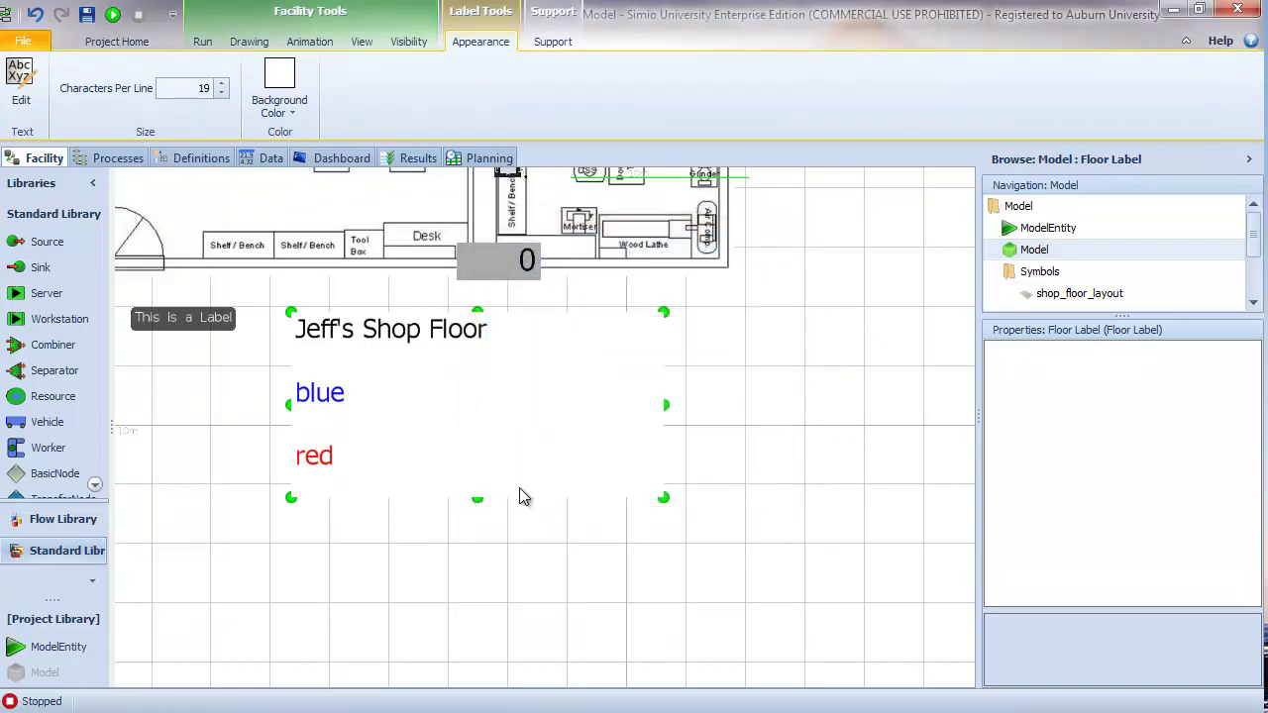
pyautogui.click(223, 84)
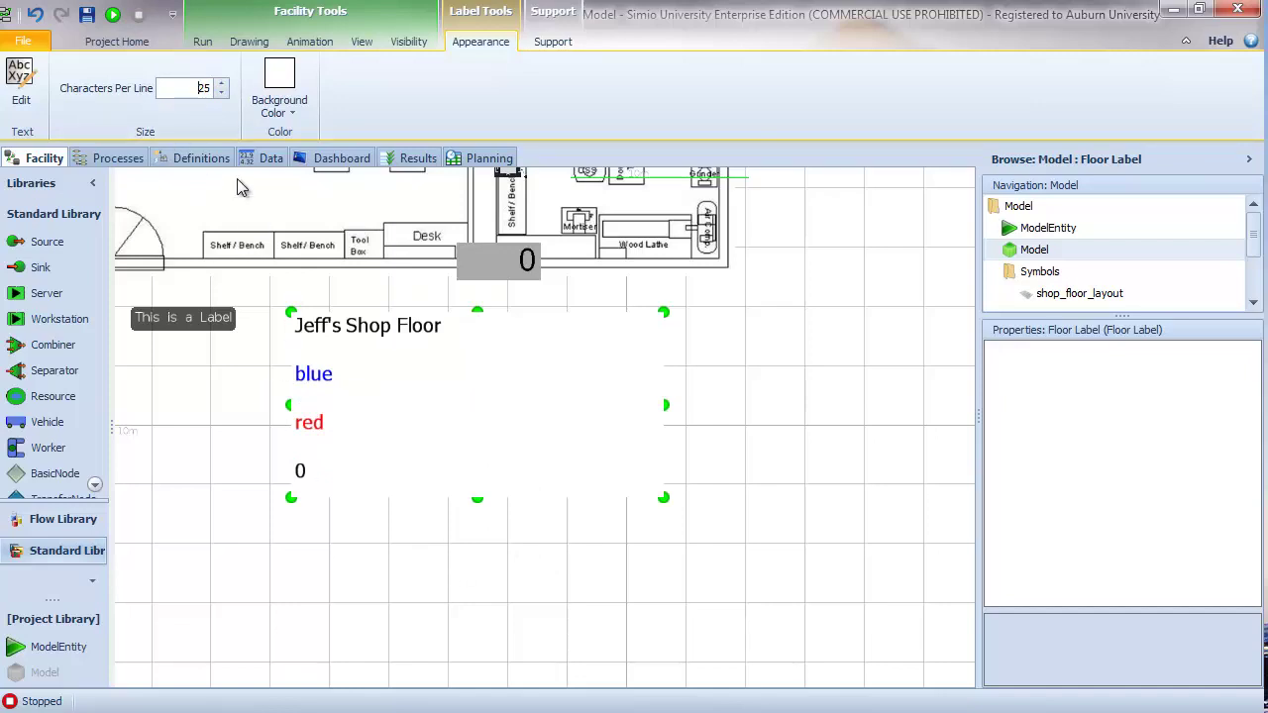
pyautogui.click(112, 14)
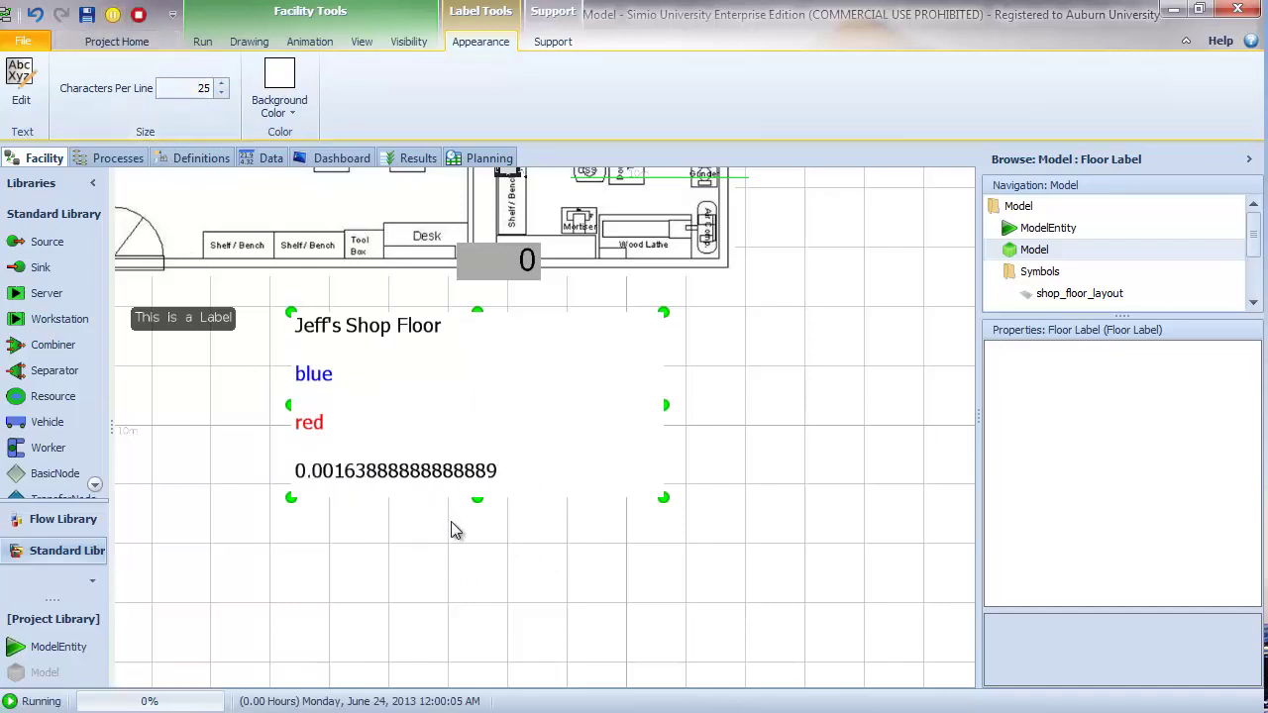
pyautogui.click(139, 16)
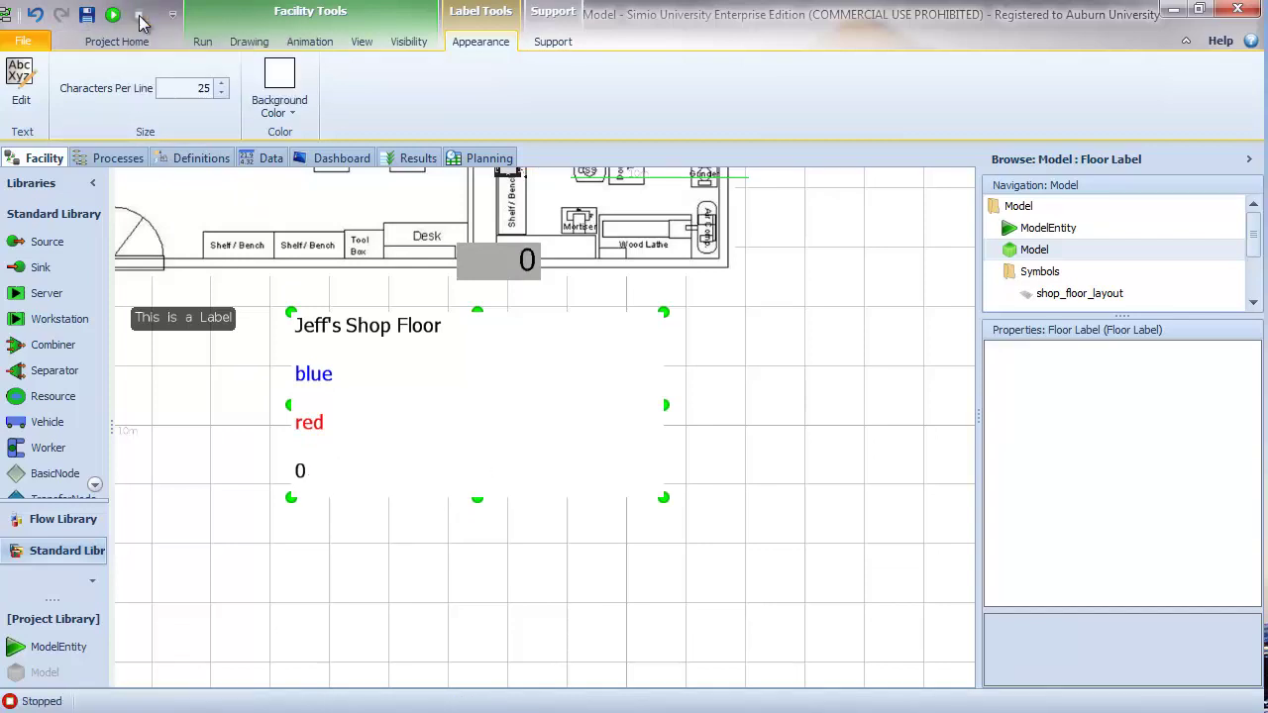
pyautogui.click(363, 596)
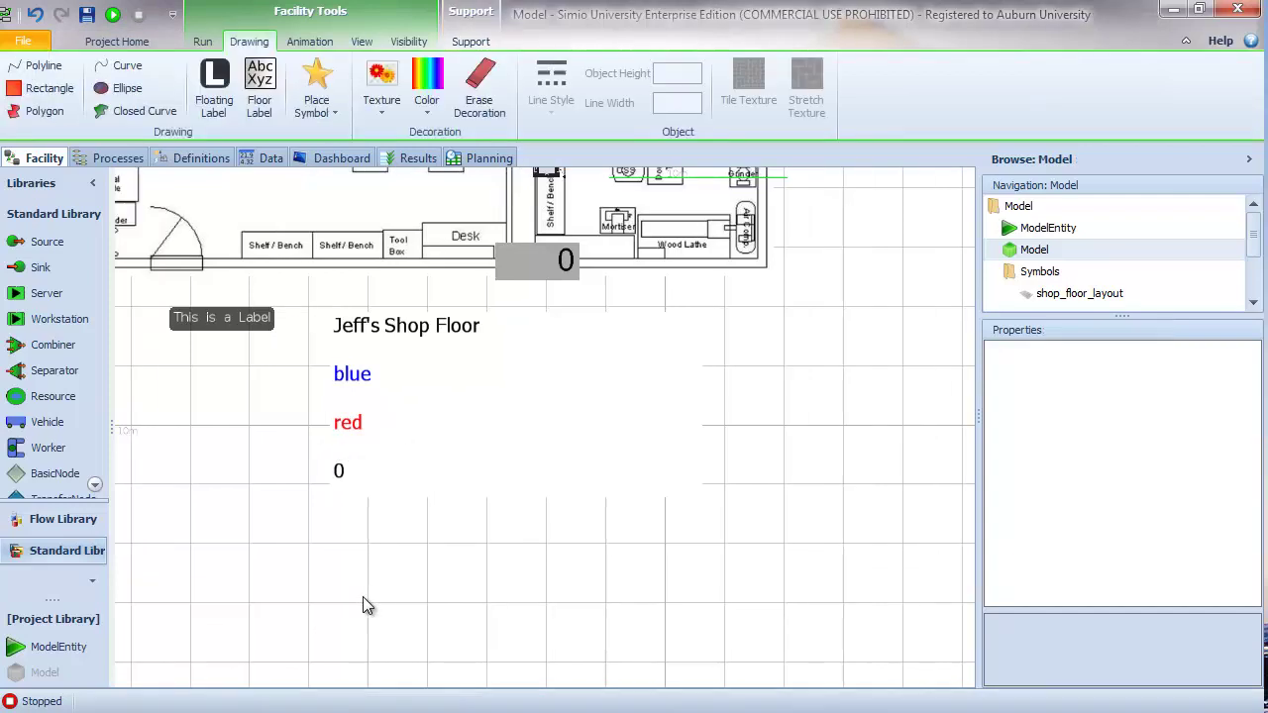
pyautogui.moveTo(362, 597); pyautogui.dragTo(543, 600)
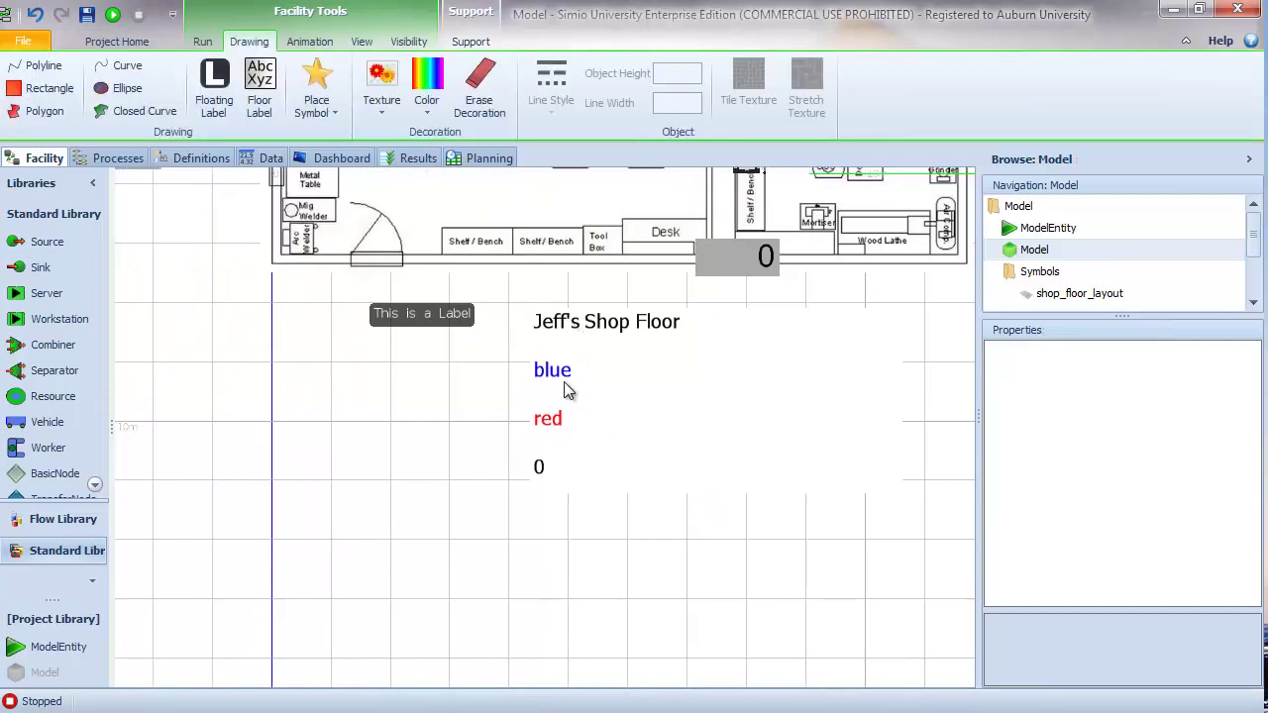
pyautogui.scroll(5, 496, 443)
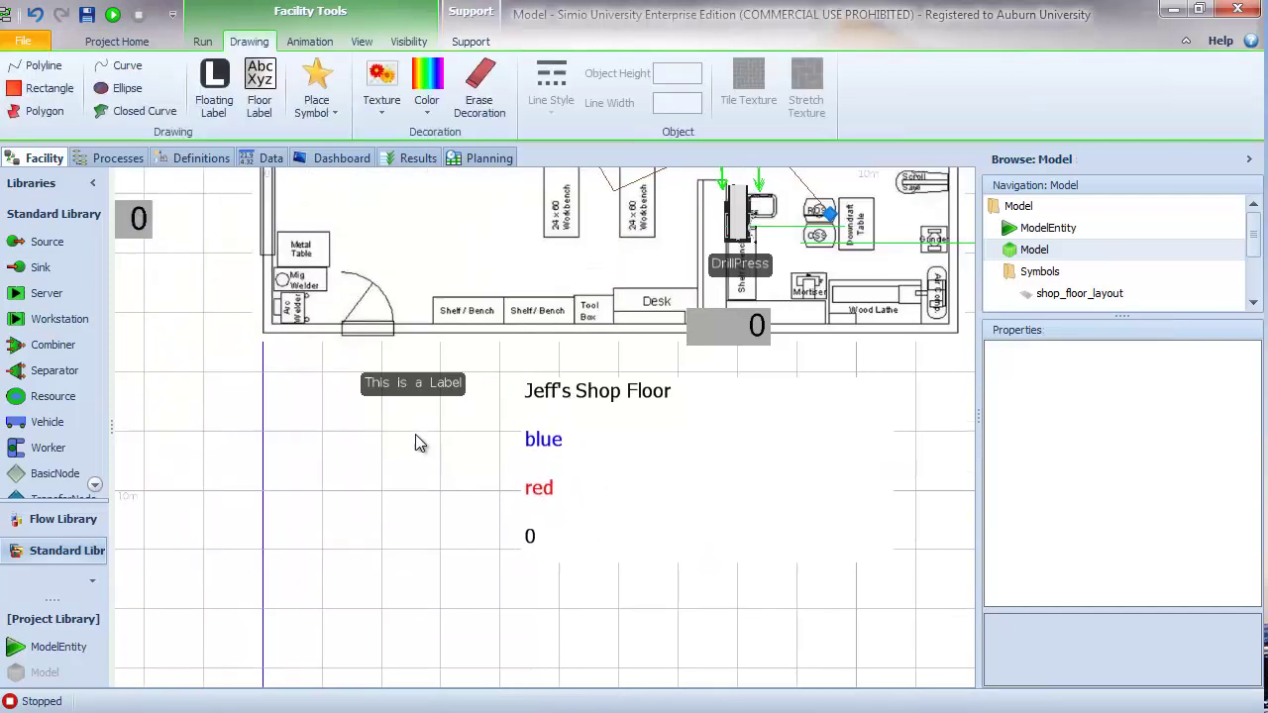
pyautogui.moveTo(206, 353); pyautogui.dragTo(309, 453)
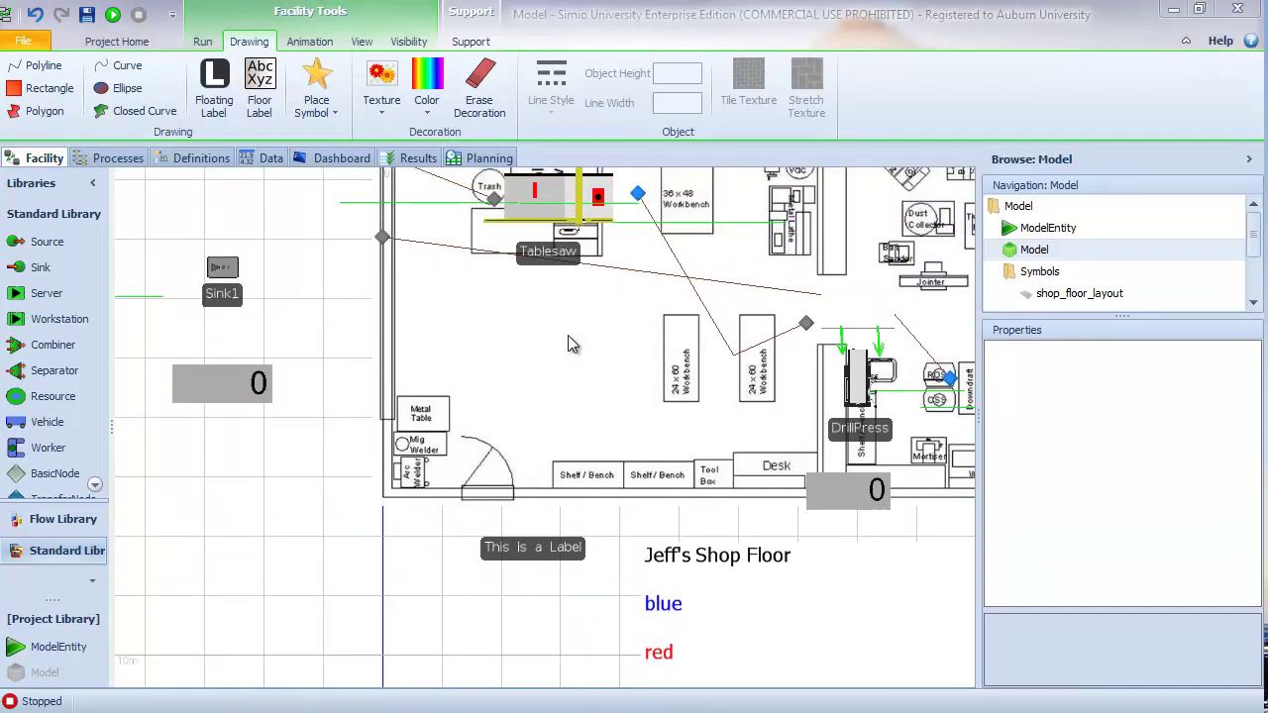
pyautogui.moveTo(565, 339); pyautogui.dragTo(348, 445)
pyautogui.scroll(-2, 348, 445)
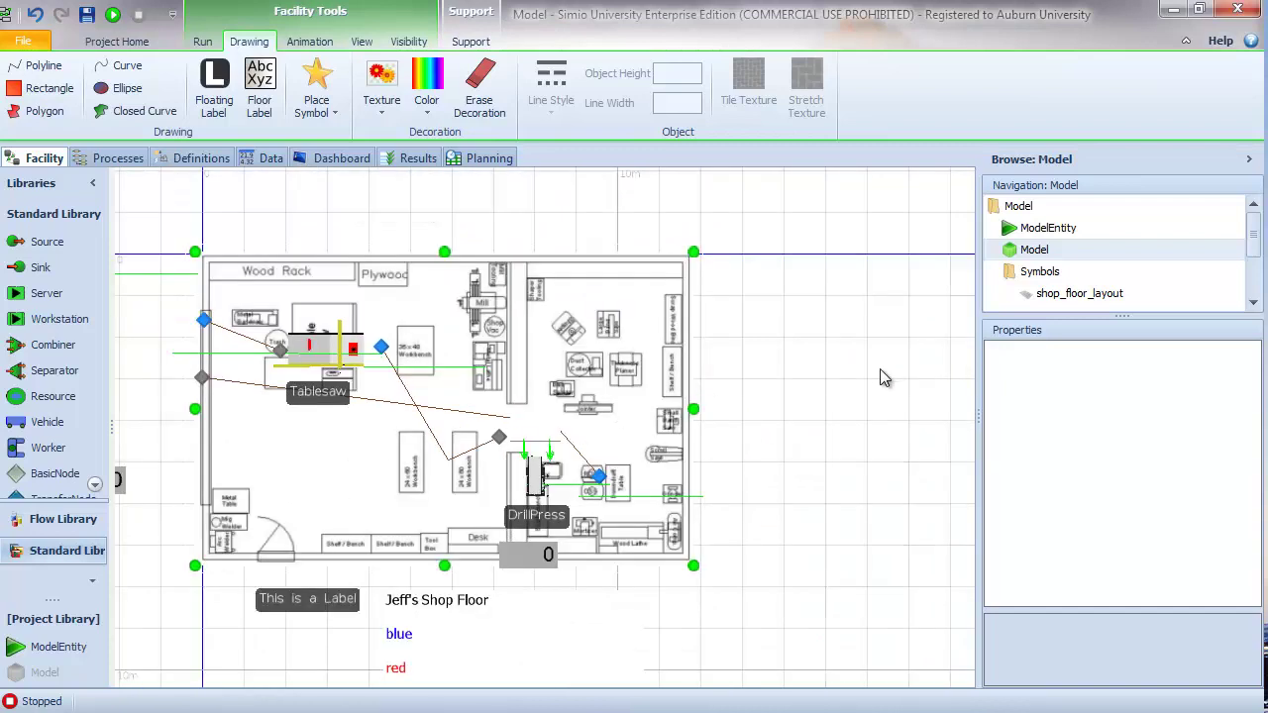
pyautogui.moveTo(885, 371); pyautogui.dragTo(987, 368)
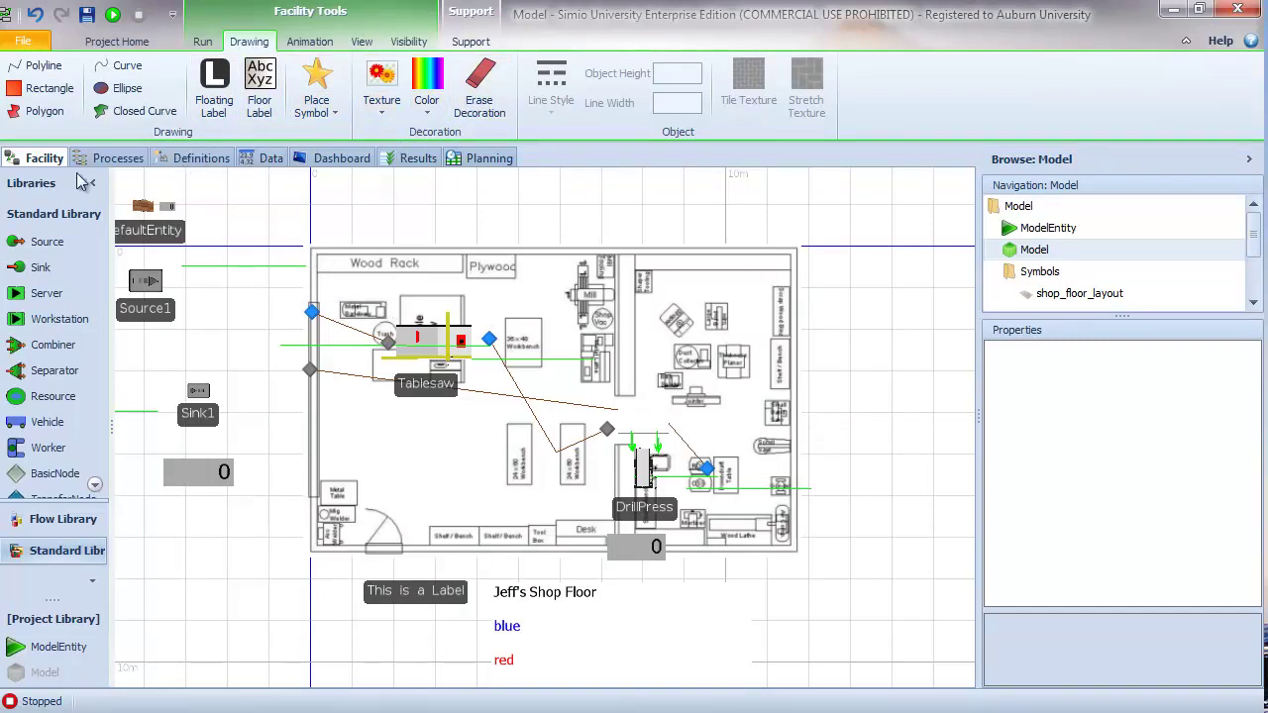
# Step: Draw a thin red rectangle along the layout's top edge and edit its Object Height
pyautogui.click(50, 91)
pyautogui.moveTo(309, 245); pyautogui.dragTo(798, 254)
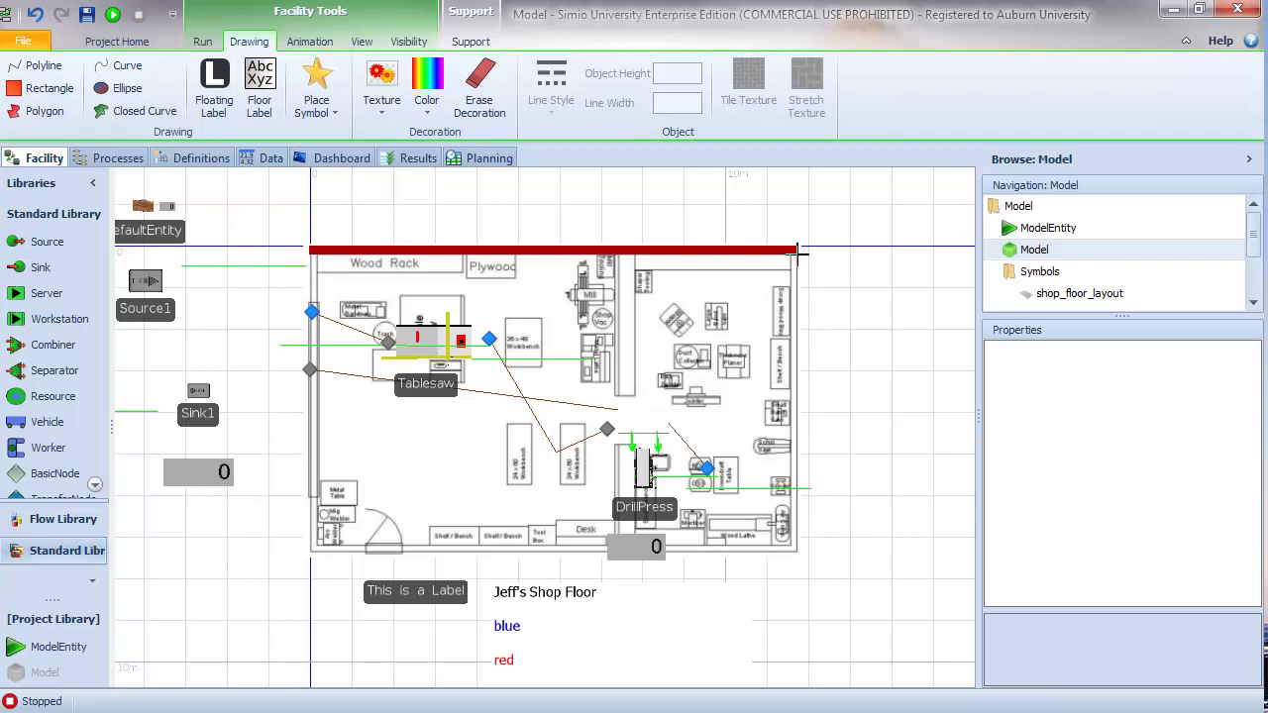
pyautogui.moveTo(798, 254); pyautogui.dragTo(798, 254)
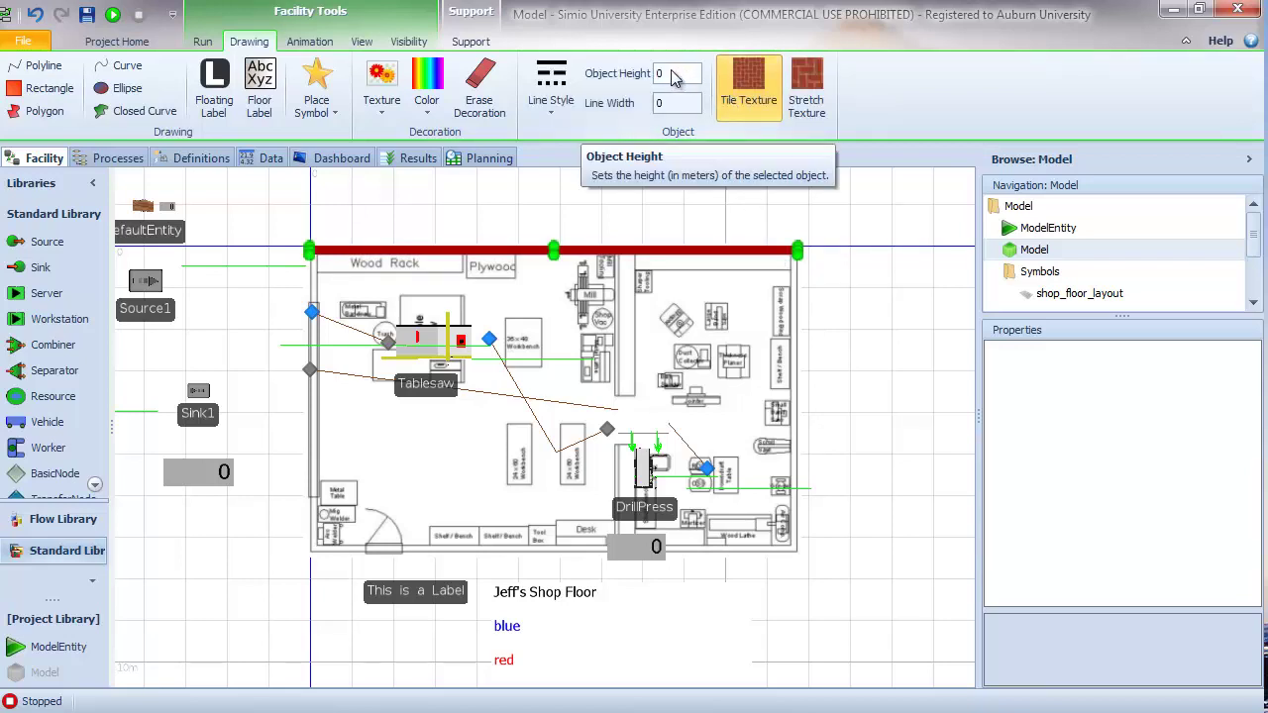
pyautogui.click(673, 75)
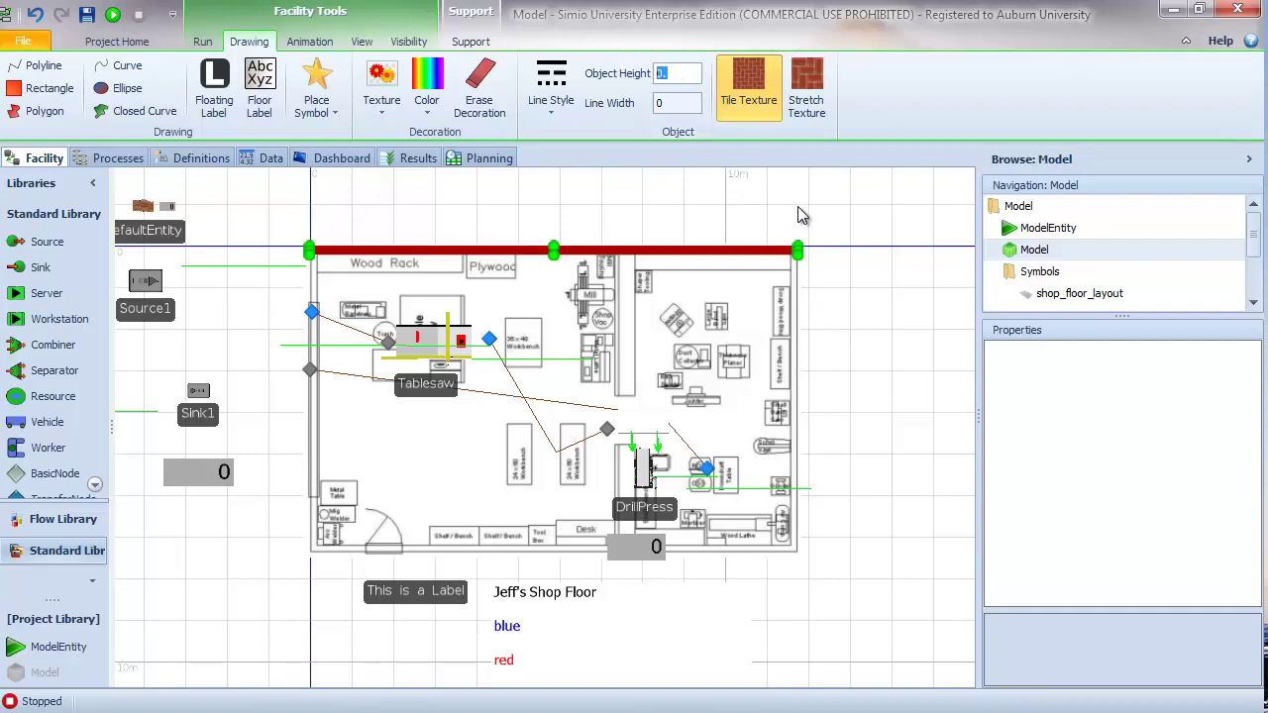
# Step: Check the red wall standing upright in 3D, then return to the 2D view
pyautogui.click(872, 307)
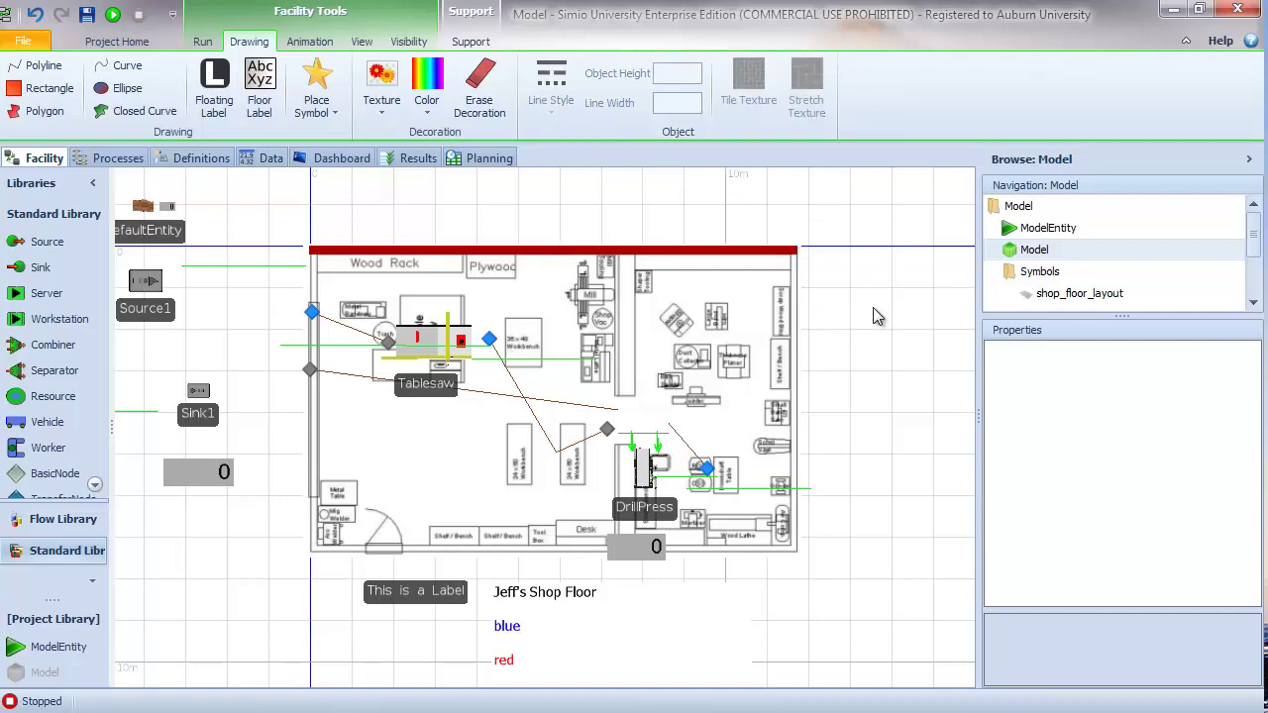
pyautogui.press('3')
pyautogui.moveTo(873, 307); pyautogui.dragTo(823, 502, button='right')
pyautogui.scroll(-5, 823, 502)
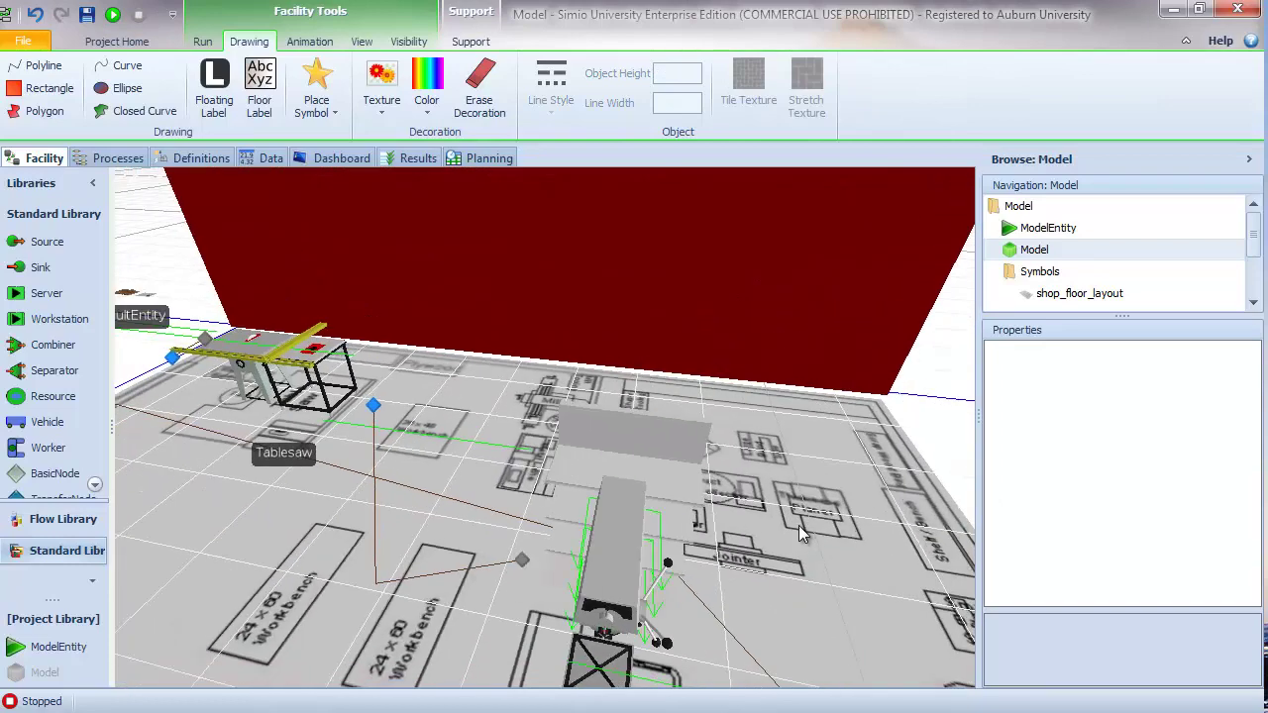
pyautogui.press('2')
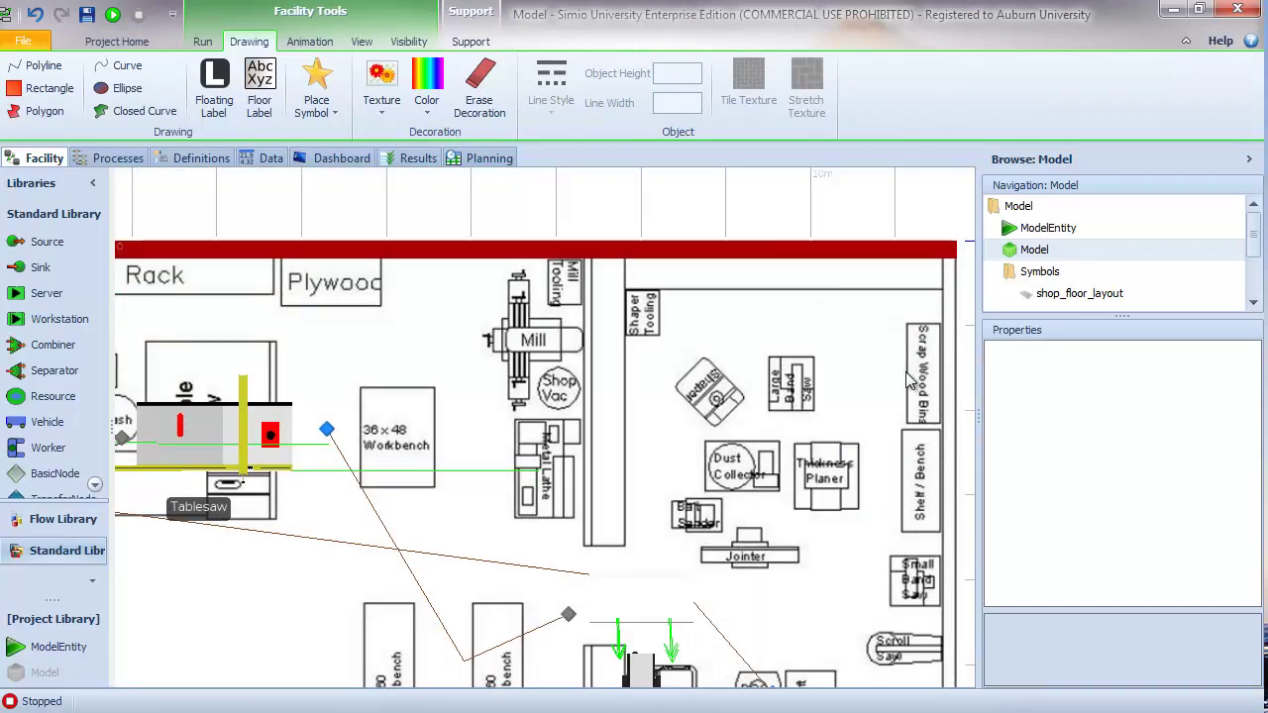
pyautogui.scroll(-5, 907, 379)
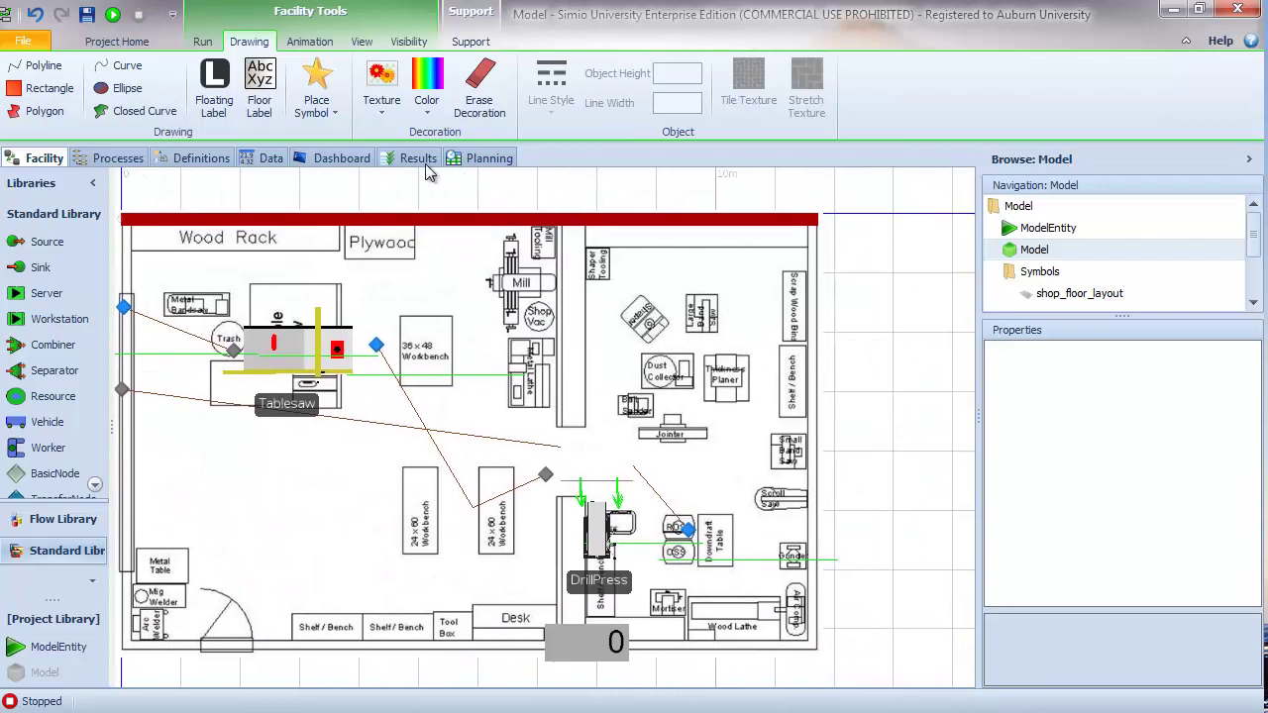
# Step: Draw a second red wall along the right edge, from bottom-right to top-right corner
pyautogui.click(139, 111)
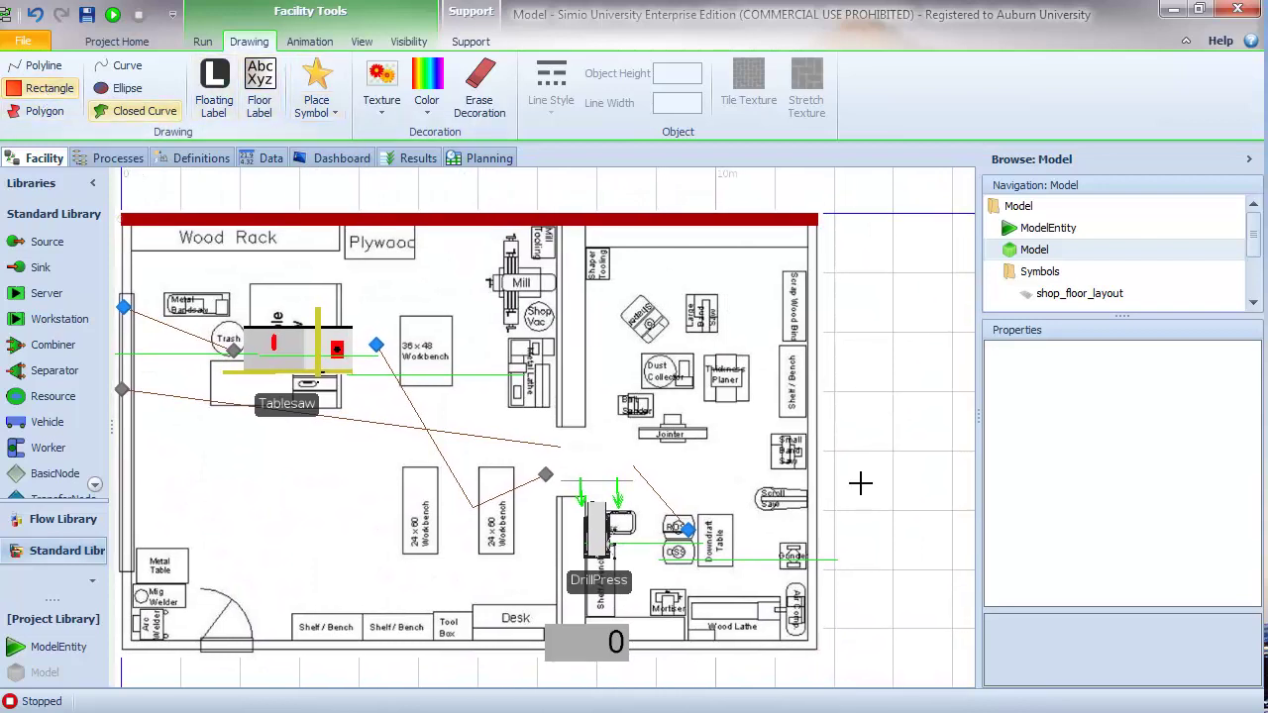
pyautogui.click(815, 651)
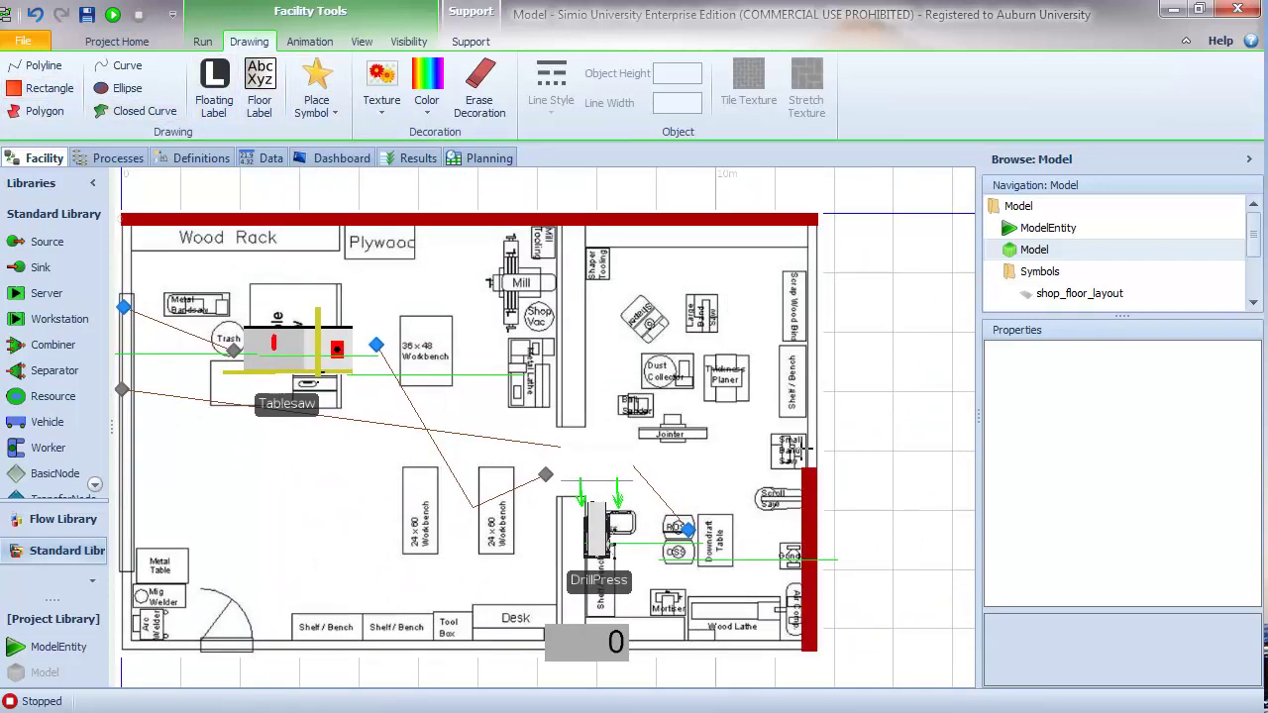
pyautogui.rightClick(812, 222)
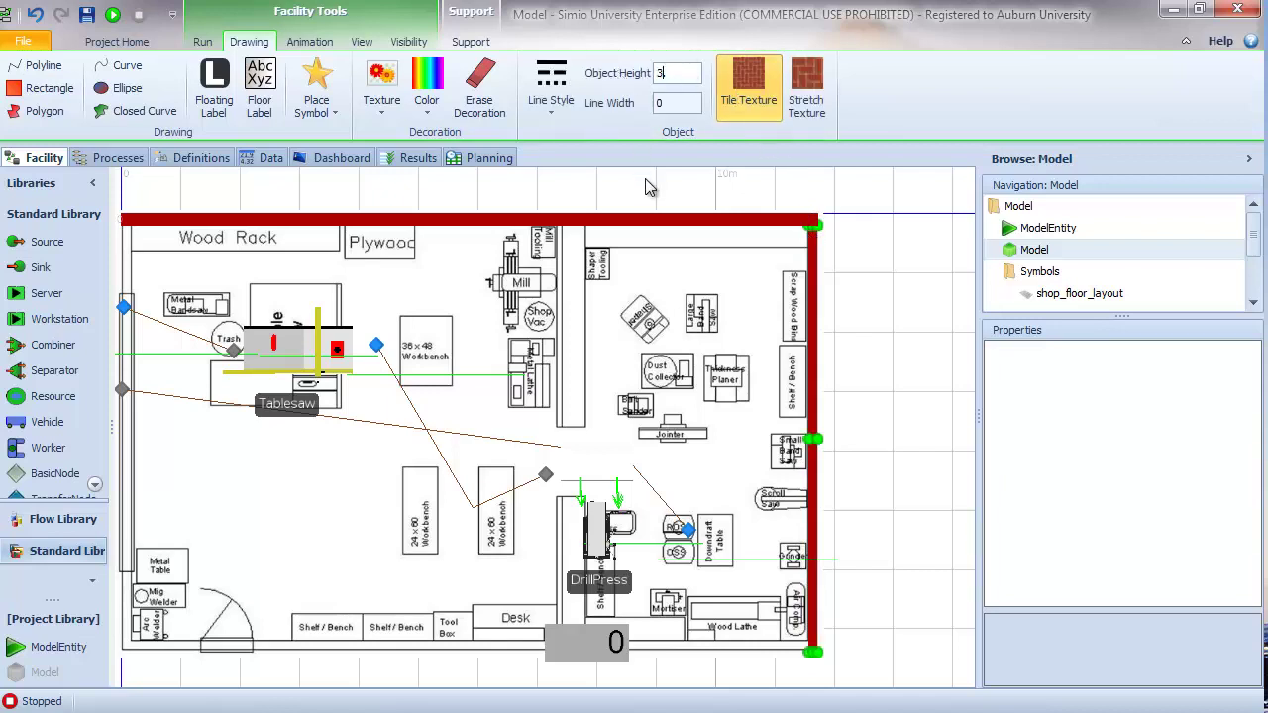
pyautogui.click(907, 370)
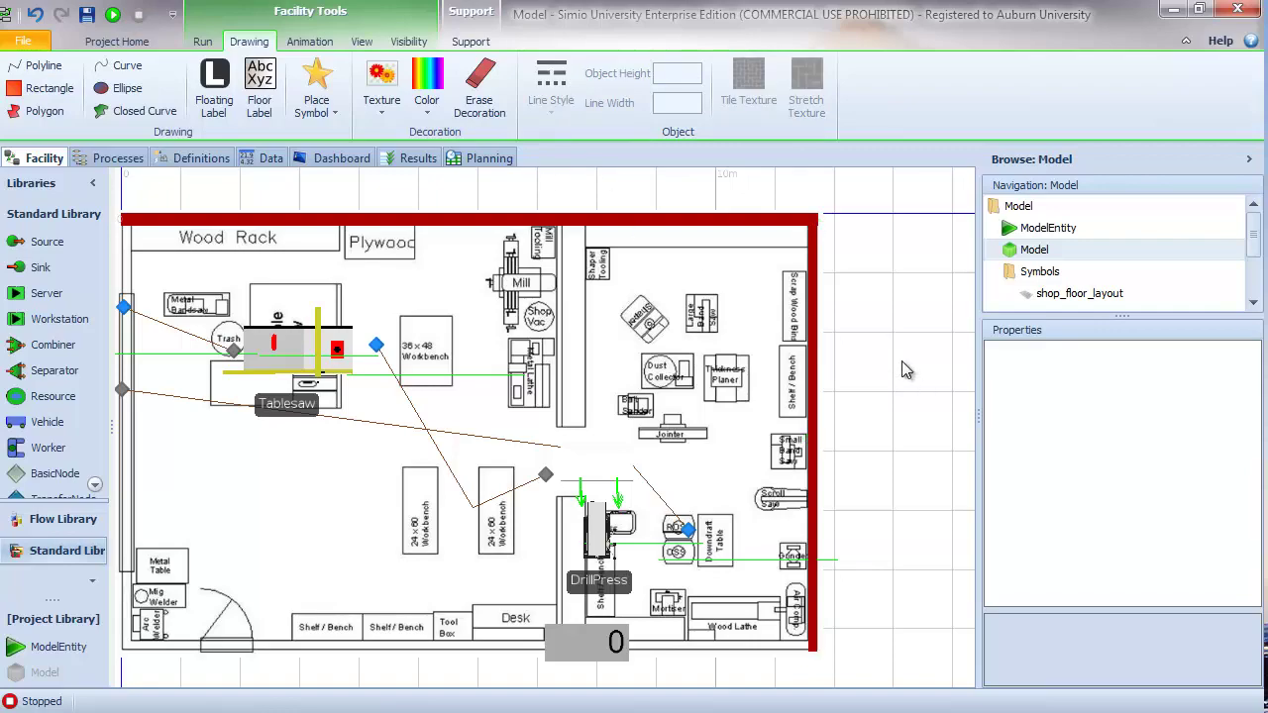
# Step: Show the shop floor in 3D and undo the accidental move of the drill press output queue
pyautogui.press('3')
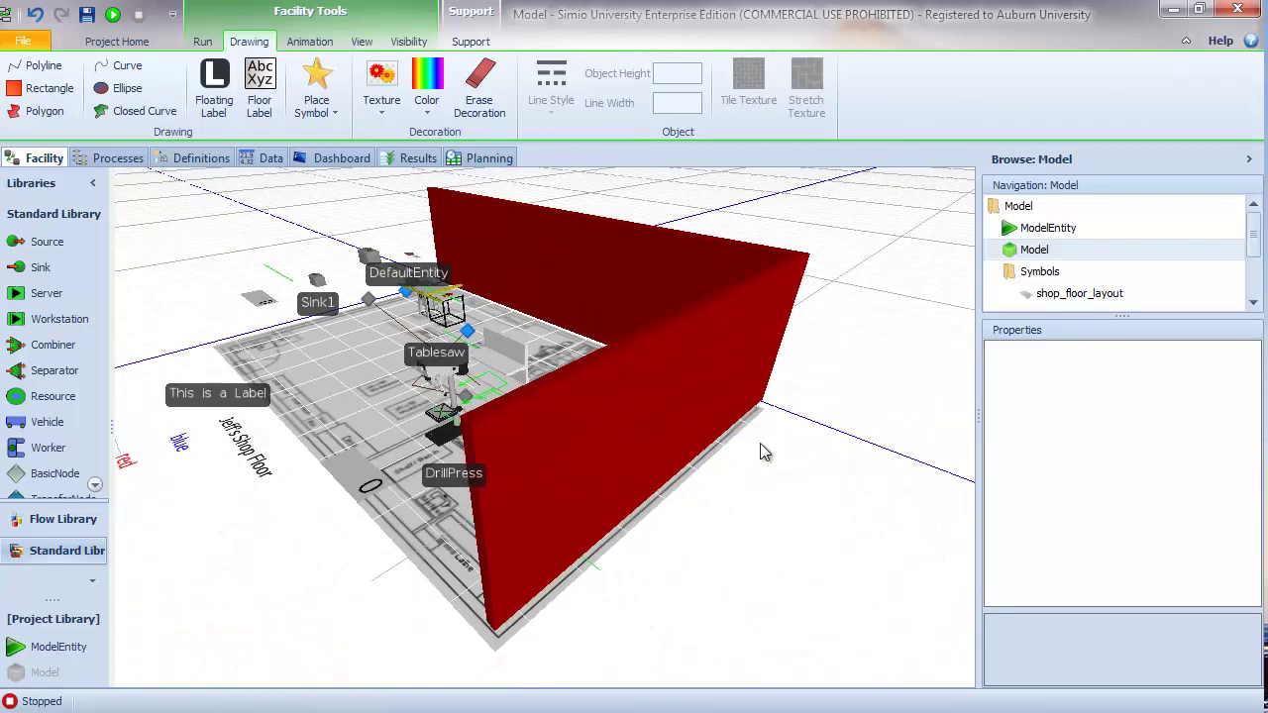
pyautogui.scroll(6, 626, 592)
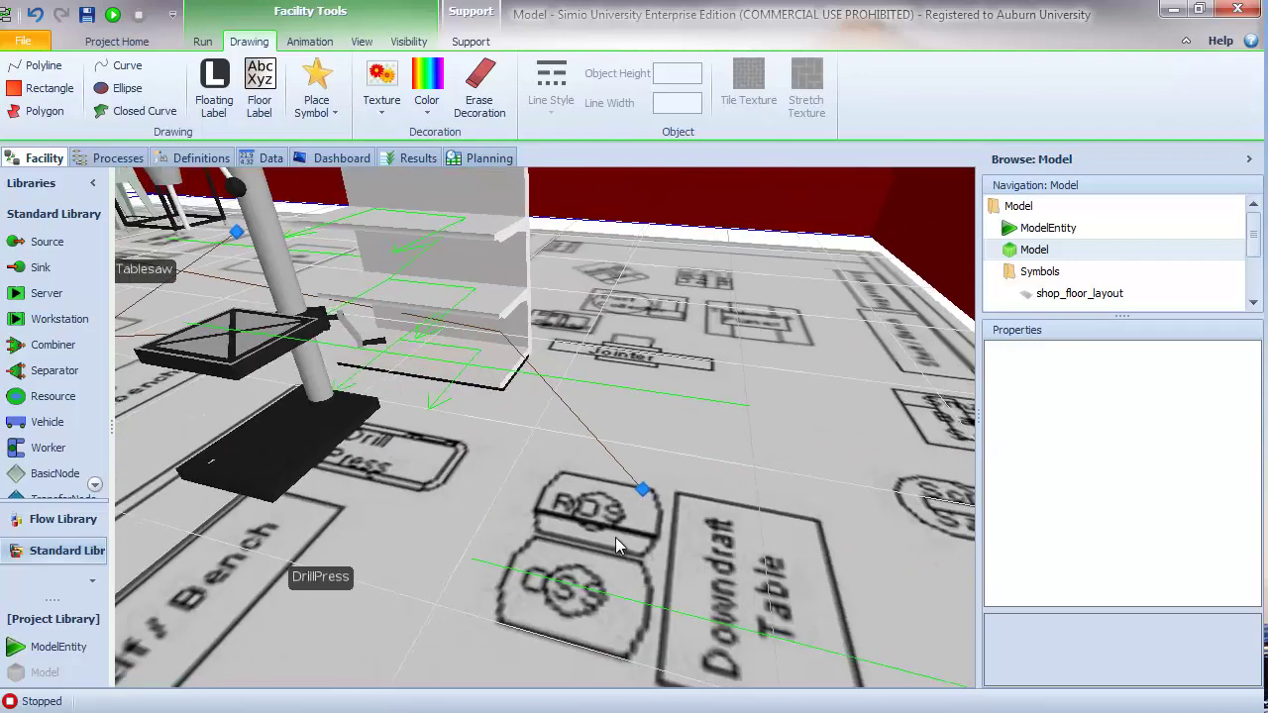
pyautogui.scroll(-3, 615, 537)
pyautogui.click(500, 404)
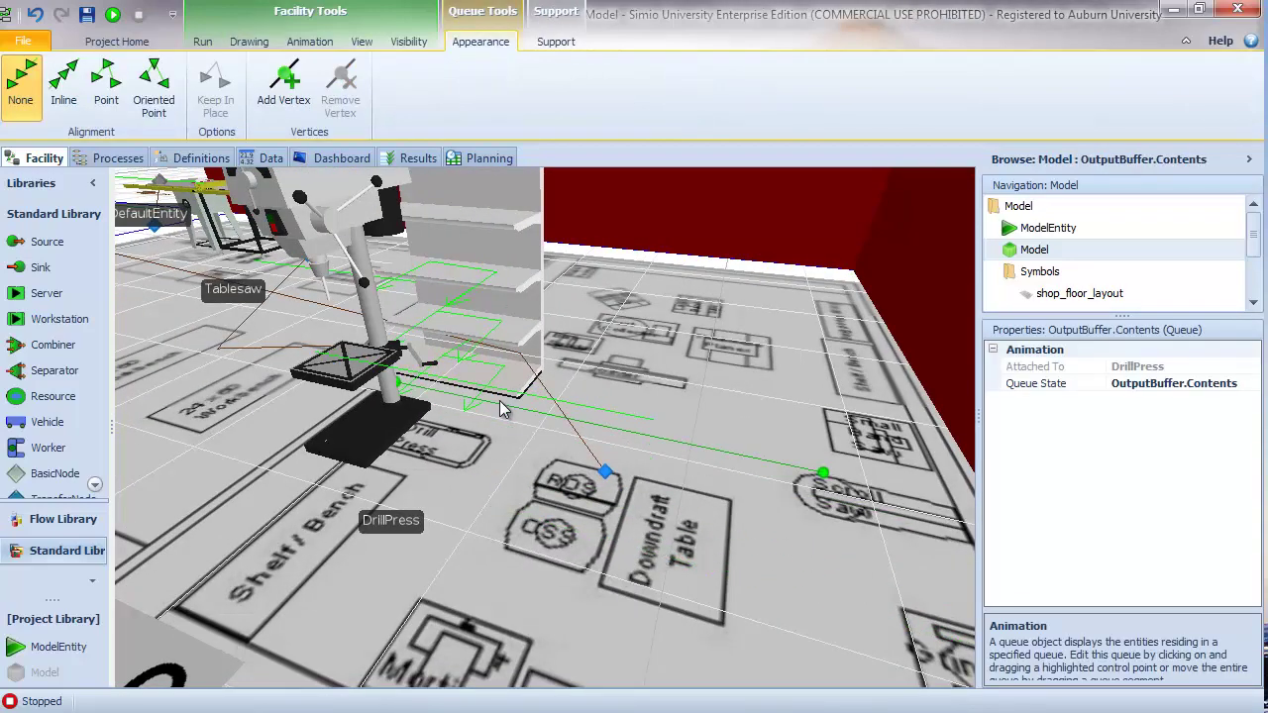
pyautogui.hotkey('ctrl', 'z')
pyautogui.click(490, 286)
# Step: Pan and zoom the 3D view to inspect the L-shaped red walls
pyautogui.scroll(-5, 489, 287)
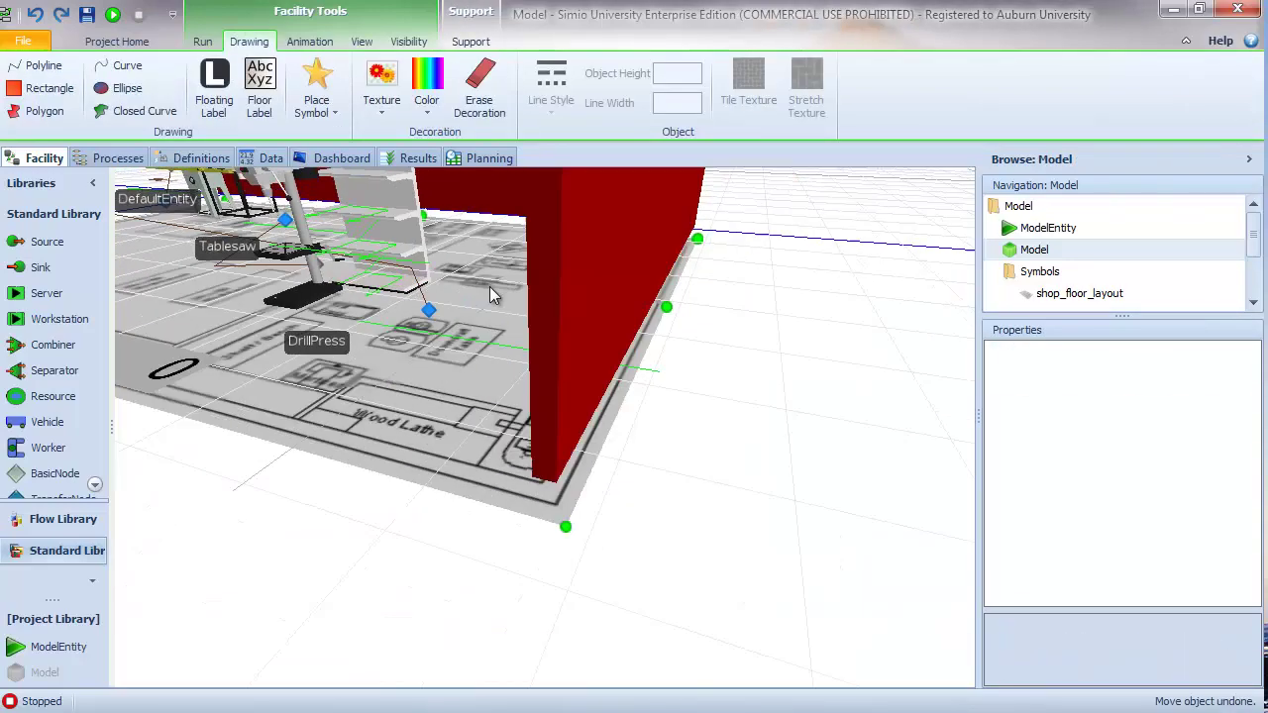
pyautogui.moveTo(509, 277)
pyautogui.mouseDown()
pyautogui.moveTo(559, 259)
pyautogui.moveTo(555, 355)
pyautogui.mouseUp()
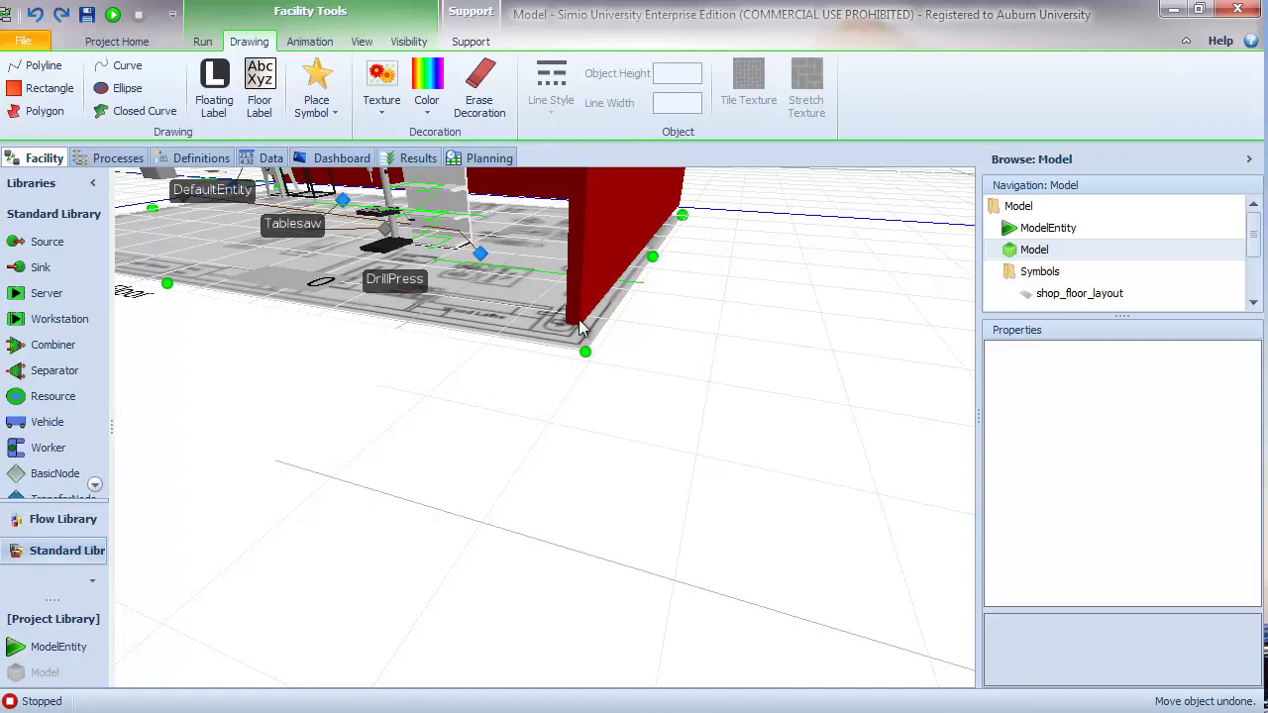
pyautogui.scroll(-5, 753, 502)
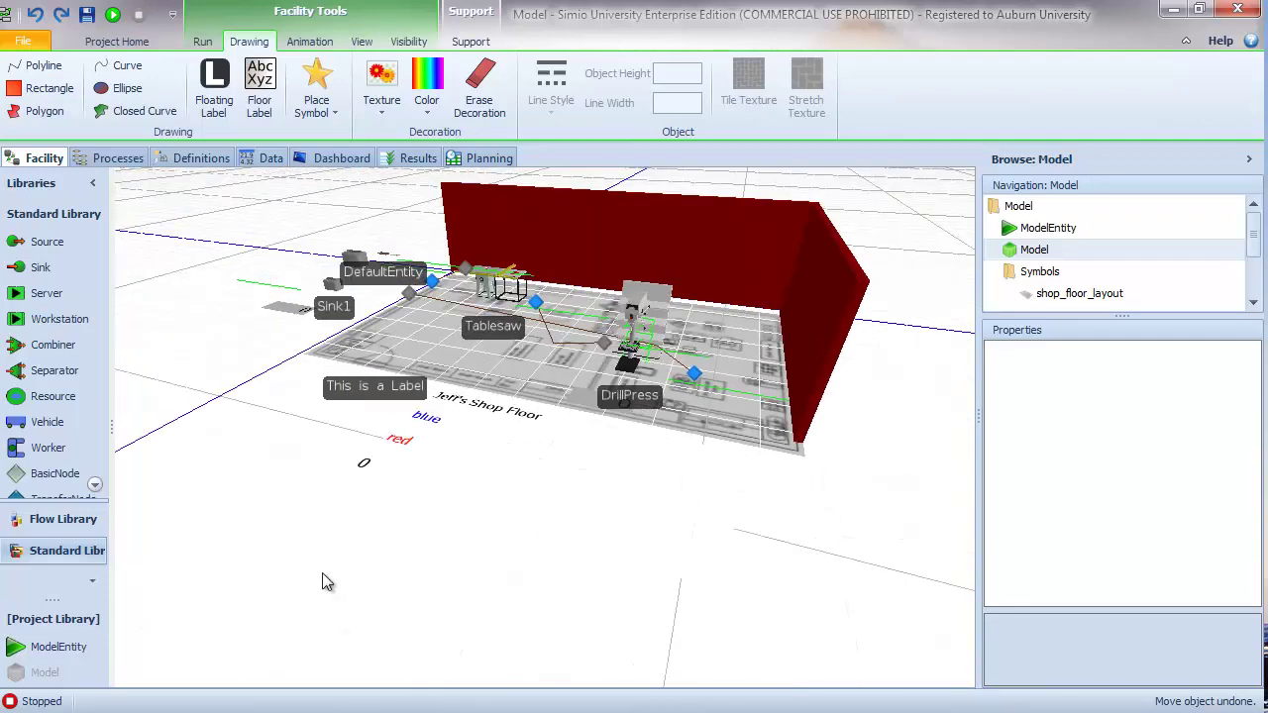
pyautogui.scroll(1, 357, 654)
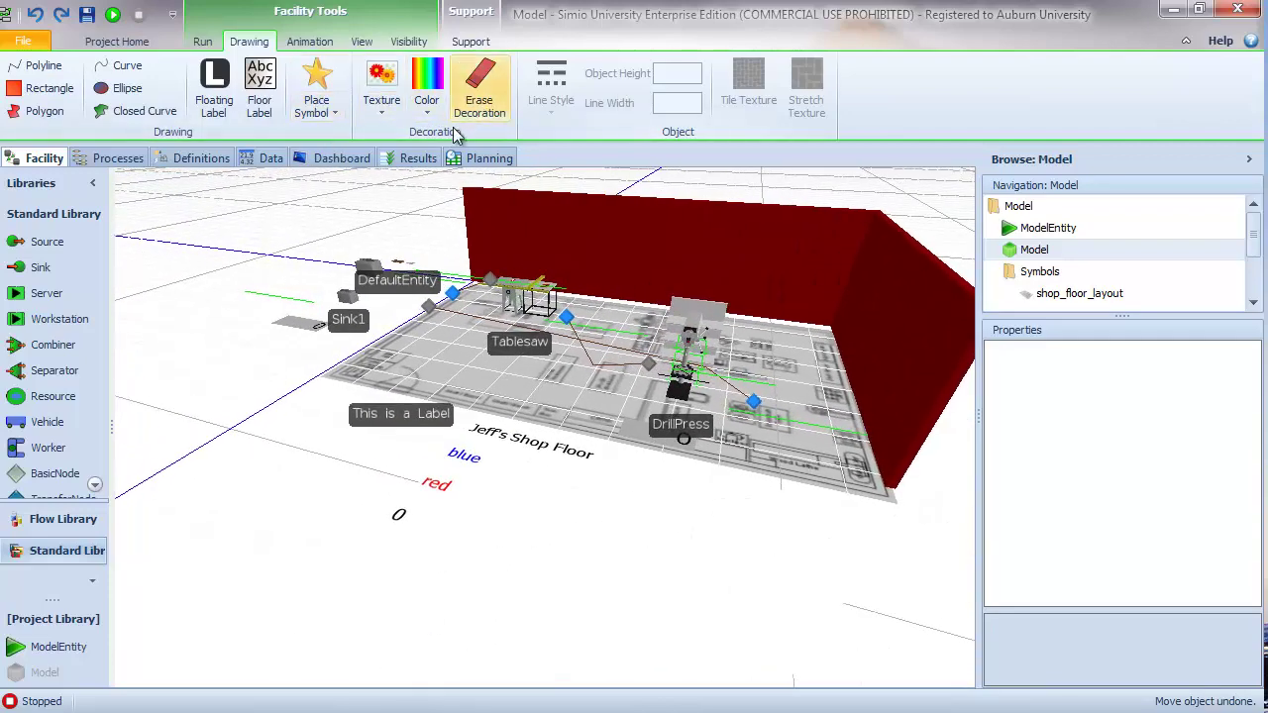
# Step: Set the decoration colour to light grey and erase the red from the wall face
pyautogui.click(427, 114)
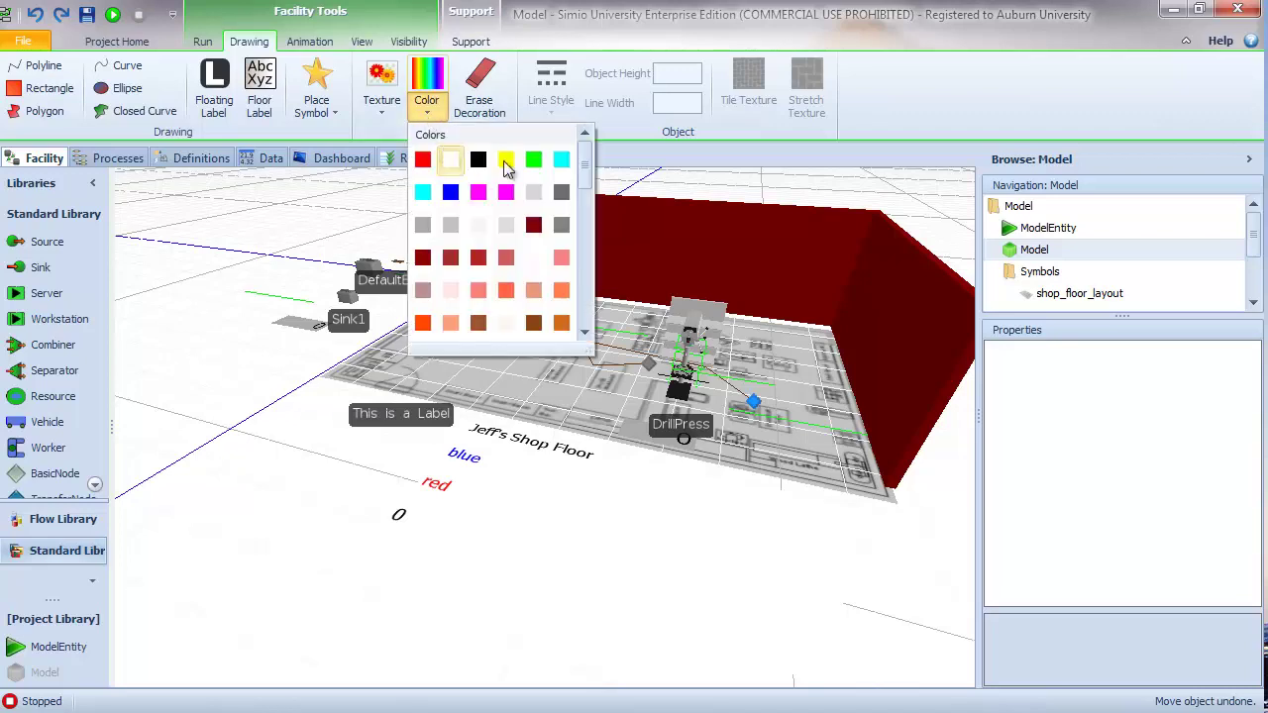
pyautogui.click(533, 191)
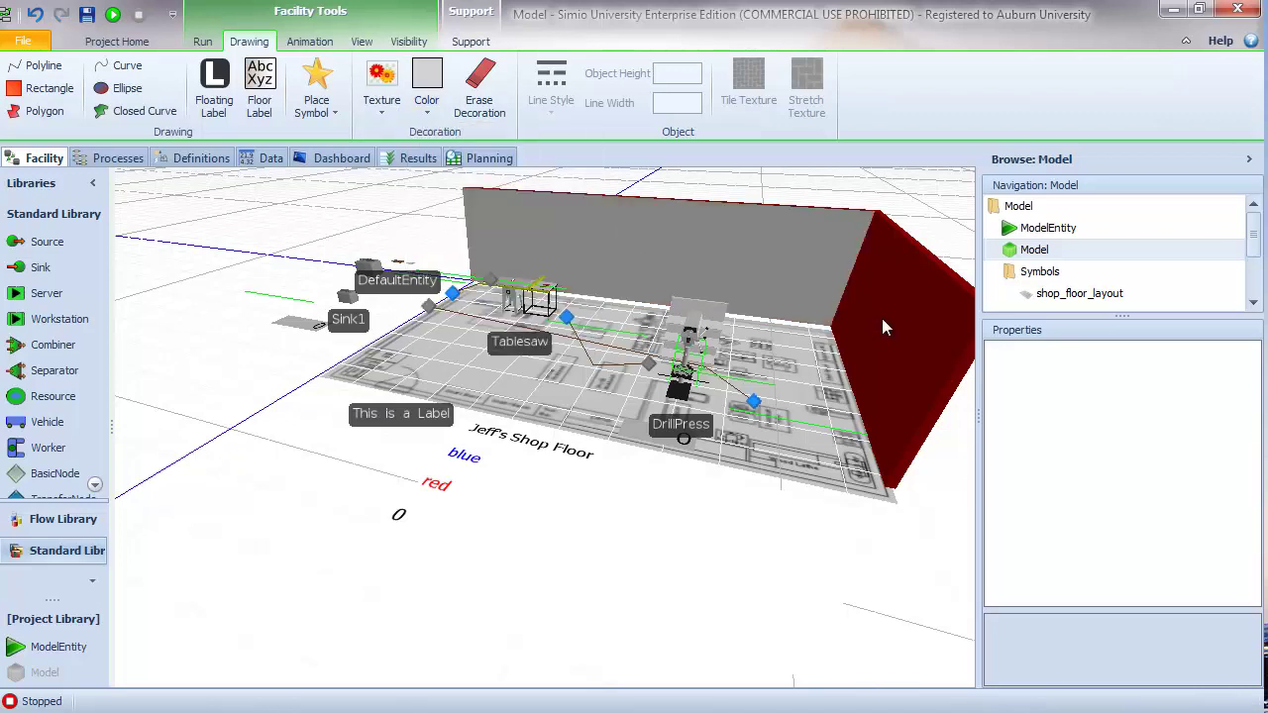
pyautogui.click(480, 104)
pyautogui.click(924, 334)
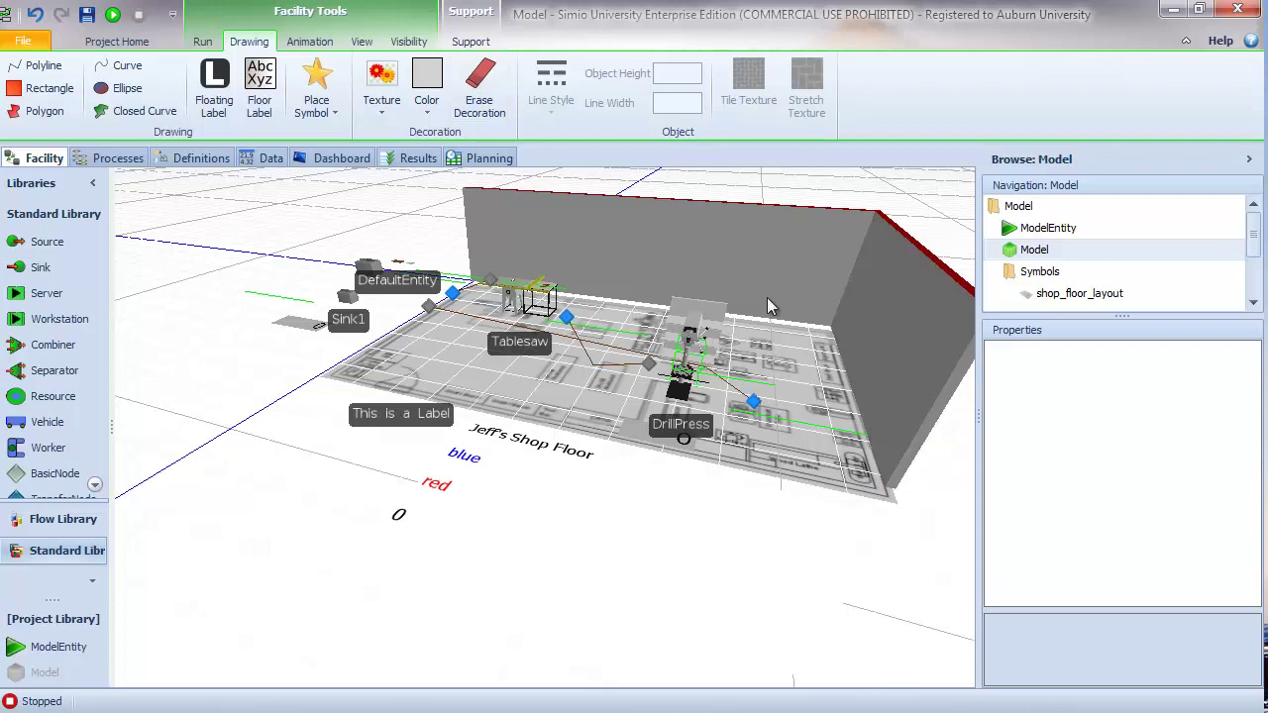
# Step: Apply the Alternating Mudbrick texture to the end wall and orbit to view it
pyautogui.click(383, 110)
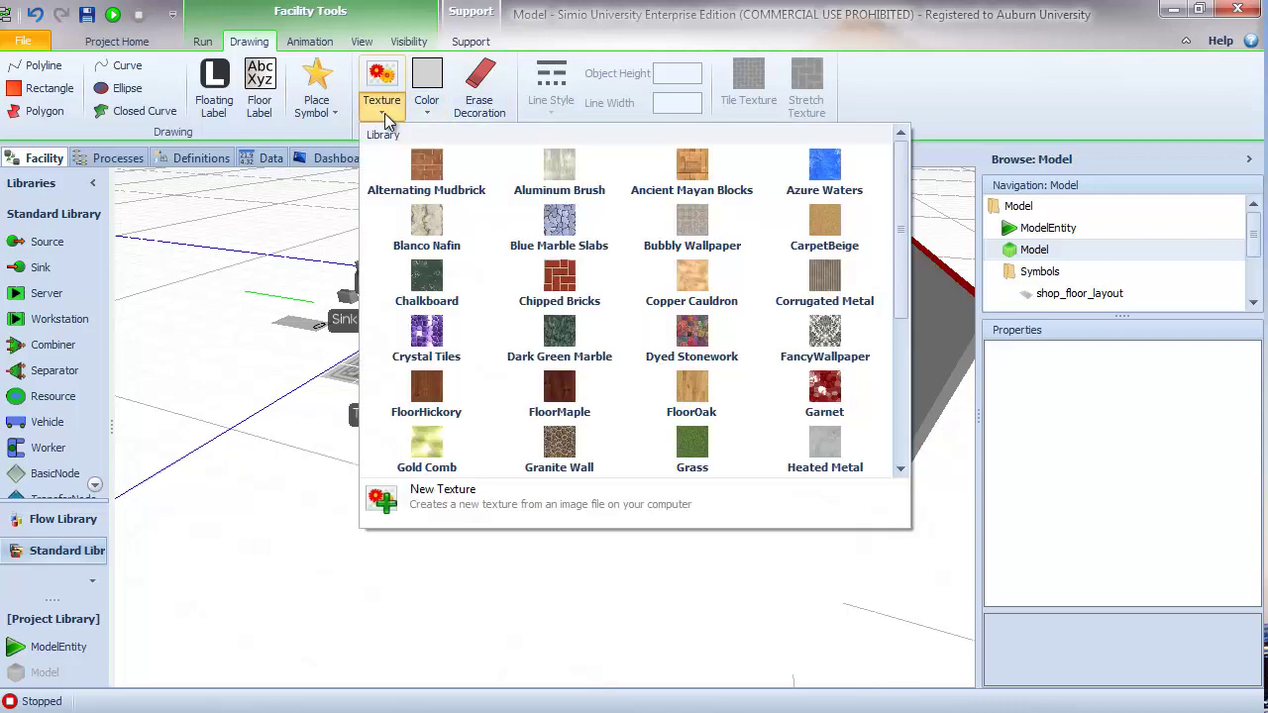
pyautogui.click(431, 157)
pyautogui.click(910, 315)
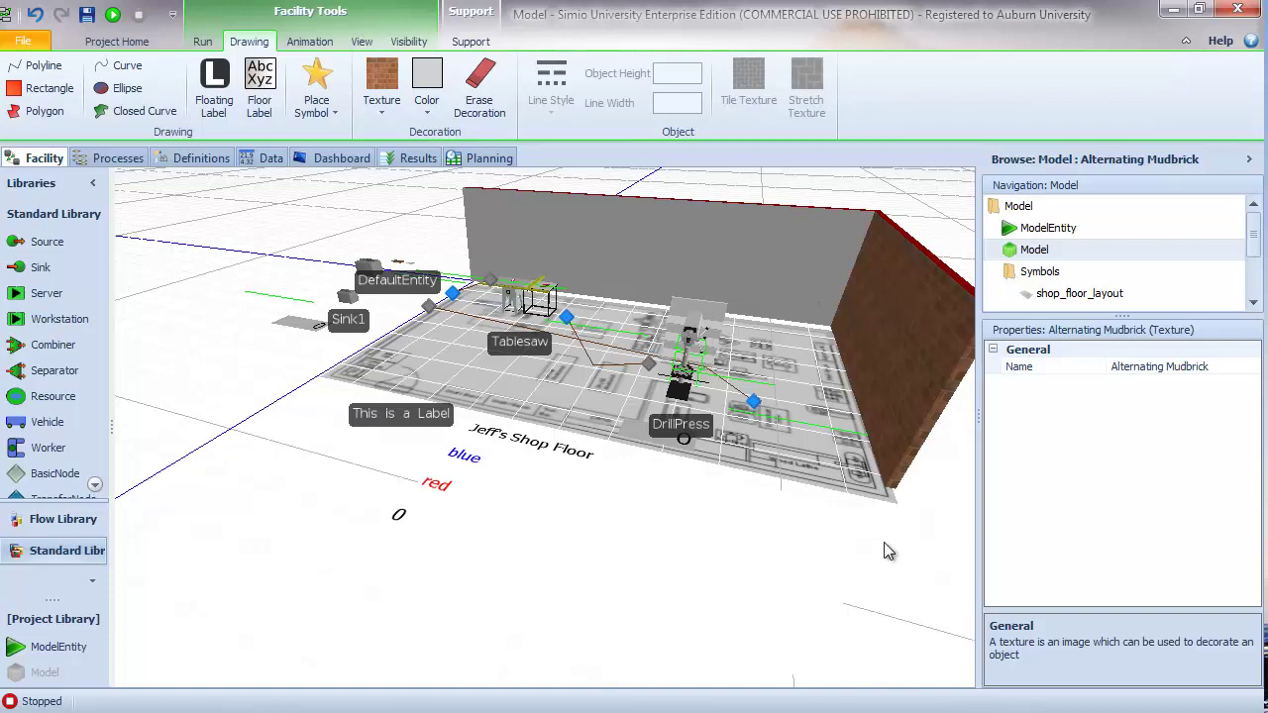
pyautogui.moveTo(889, 551); pyautogui.dragTo(827, 540, button='right')
pyautogui.scroll(-3, 824, 531)
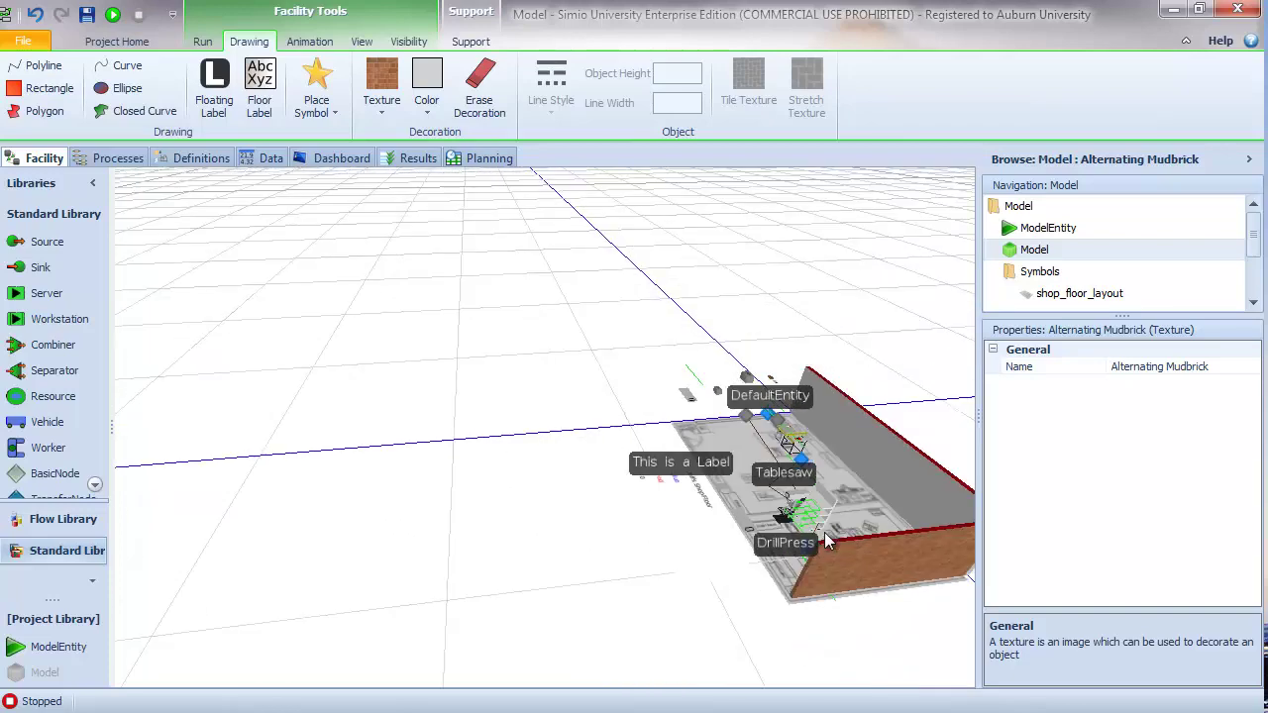
pyautogui.moveTo(866, 633); pyautogui.dragTo(688, 461, button='right')
pyautogui.moveTo(736, 578); pyautogui.dragTo(718, 455, button='right')
pyautogui.scroll(3, 683, 493)
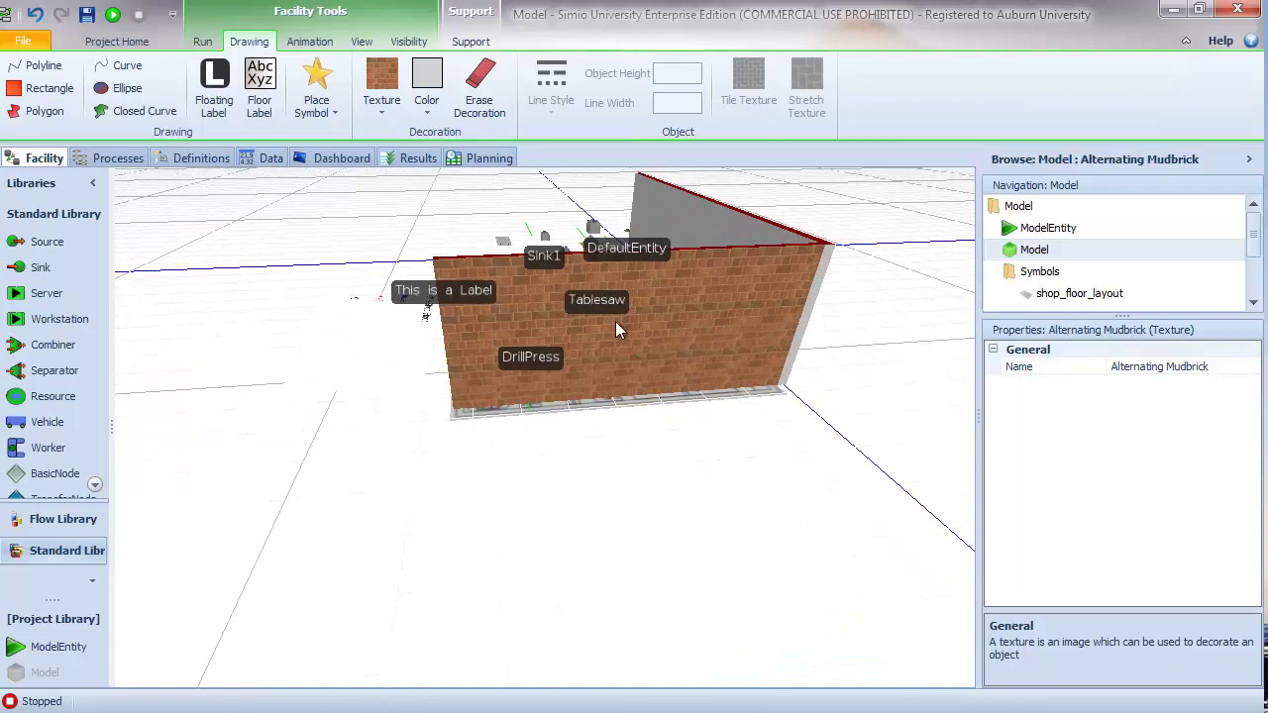
pyautogui.moveTo(409, 458); pyautogui.dragTo(554, 424, button='right')
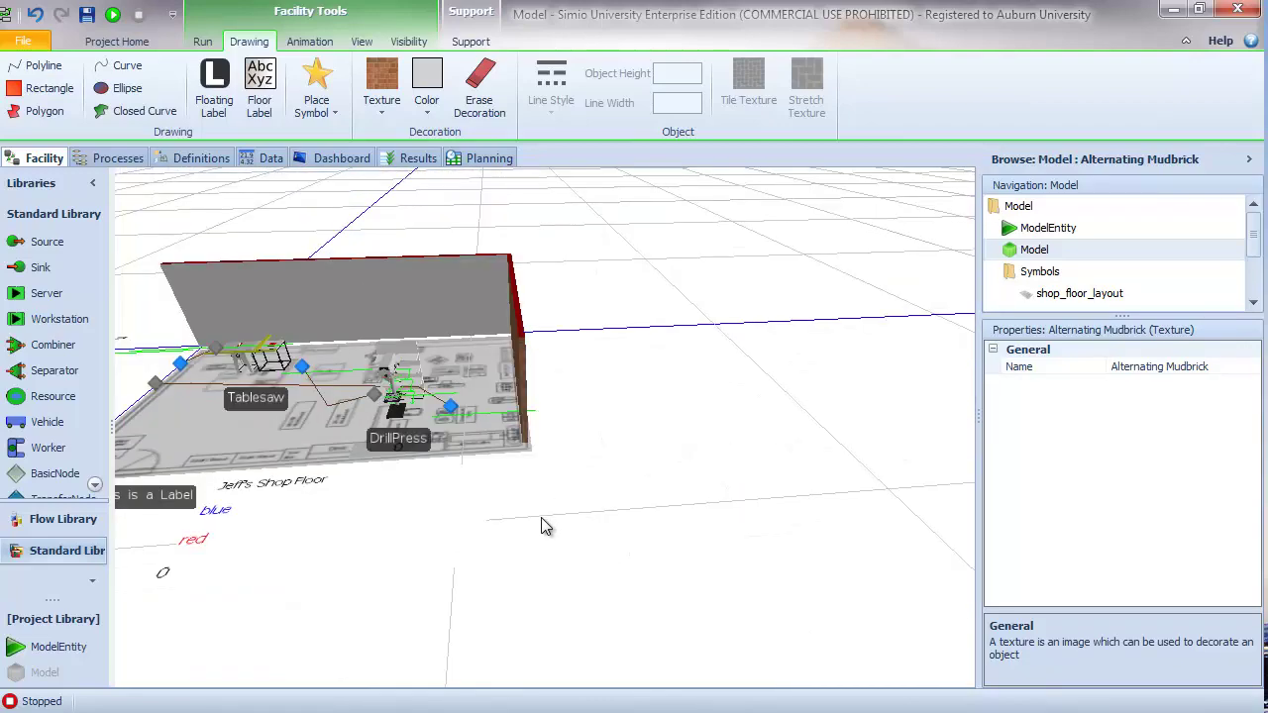
# Step: Apply the Blue Marble Slabs texture to the long wall
pyautogui.click(381, 99)
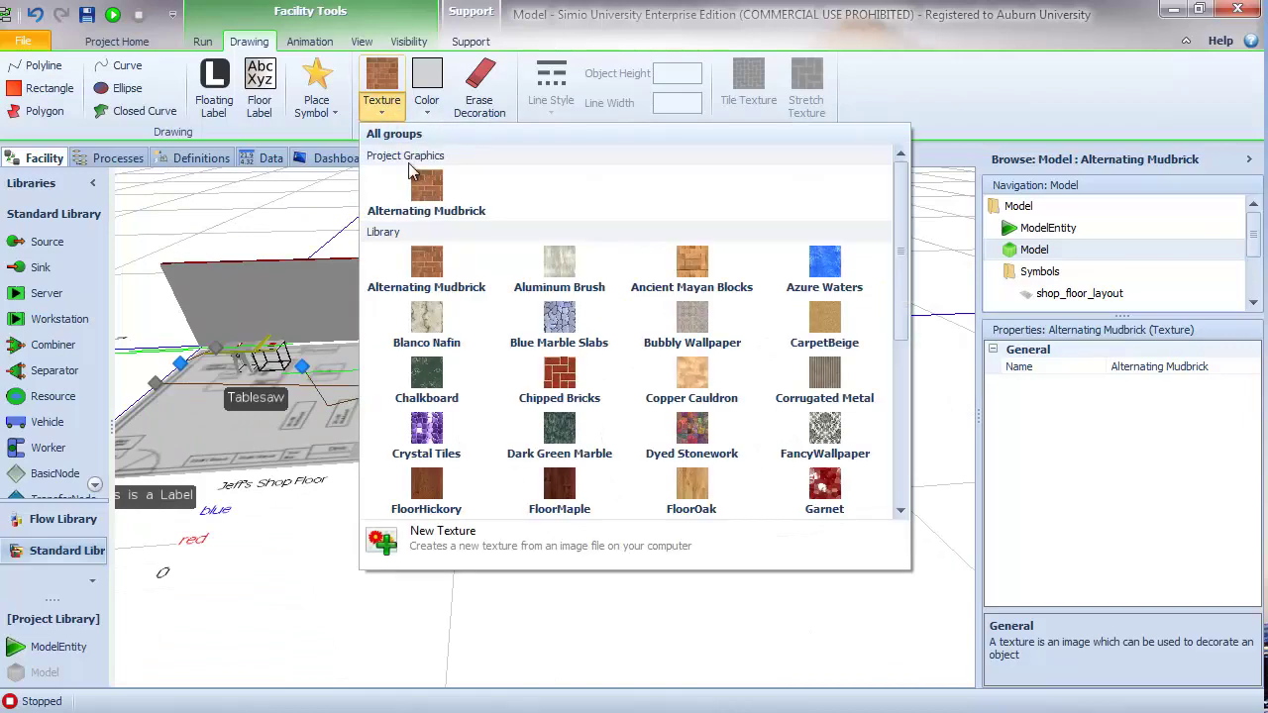
pyautogui.click(560, 332)
pyautogui.click(477, 327)
pyautogui.moveTo(441, 594); pyautogui.dragTo(529, 594, button='right')
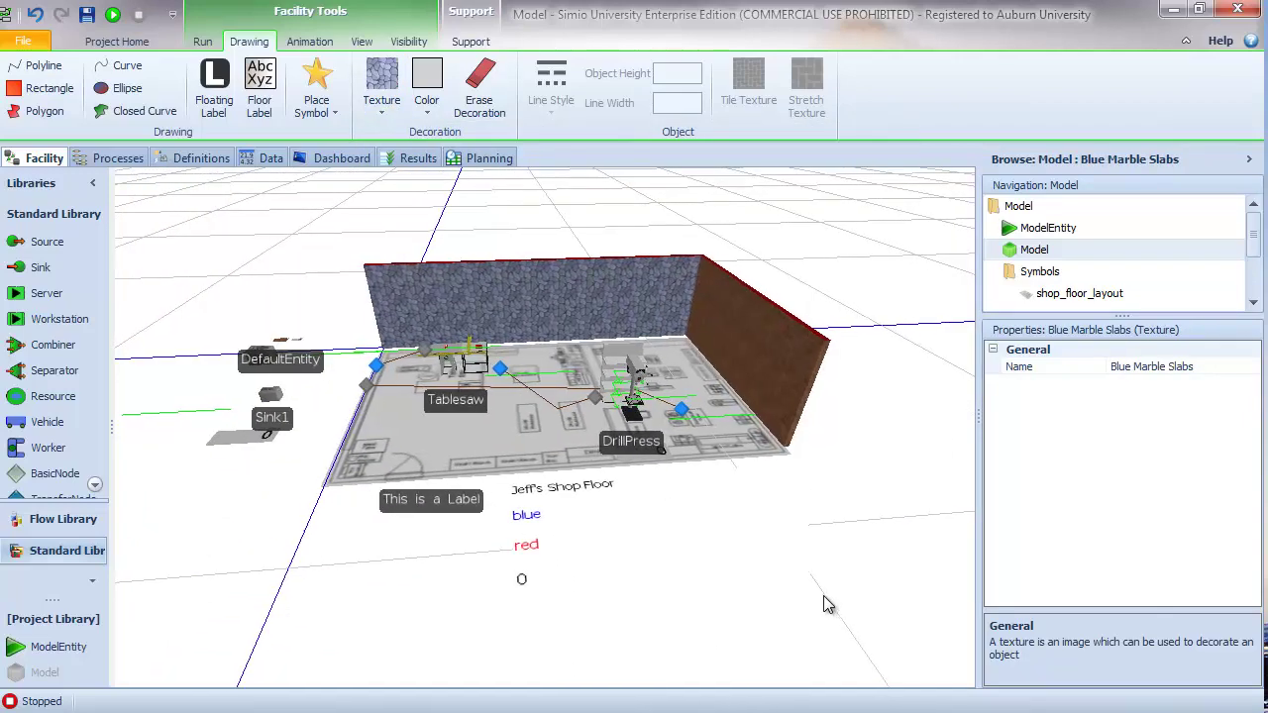
pyautogui.moveTo(388, 591); pyautogui.dragTo(436, 557, button='right')
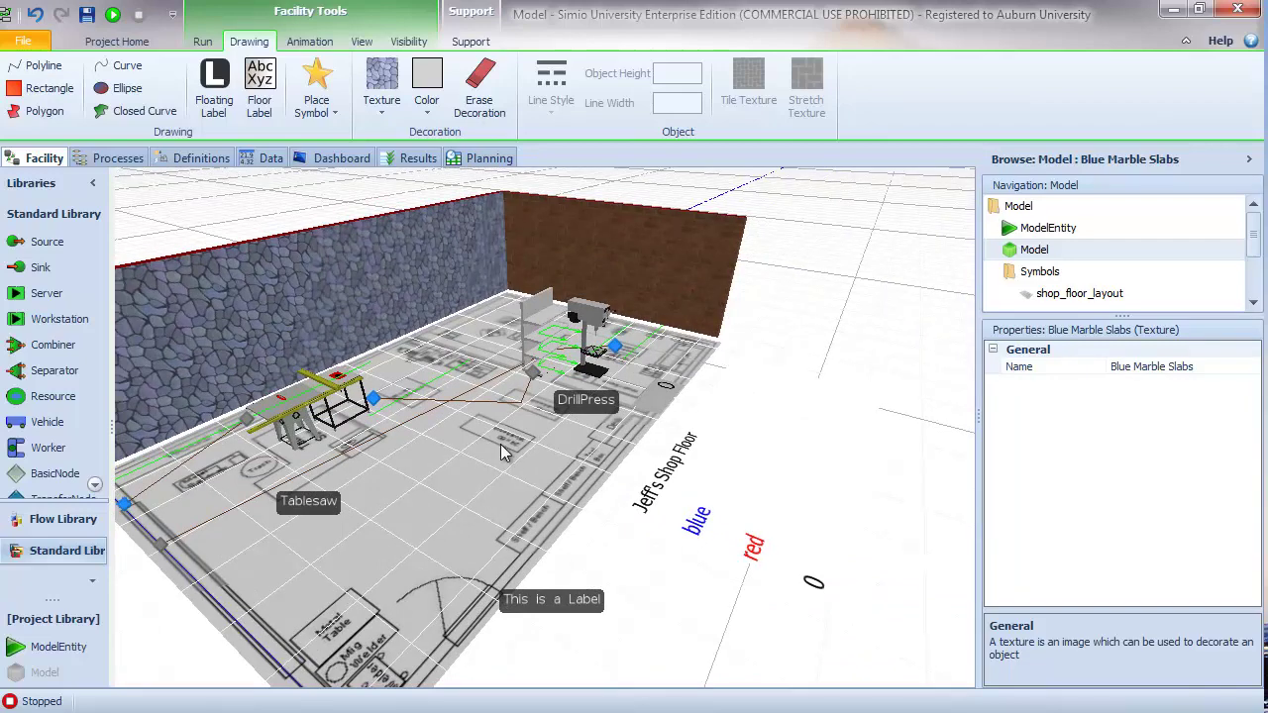
# Step: Draw a red ellipse right of the shop floor with Object Height 1
pyautogui.click(103, 92)
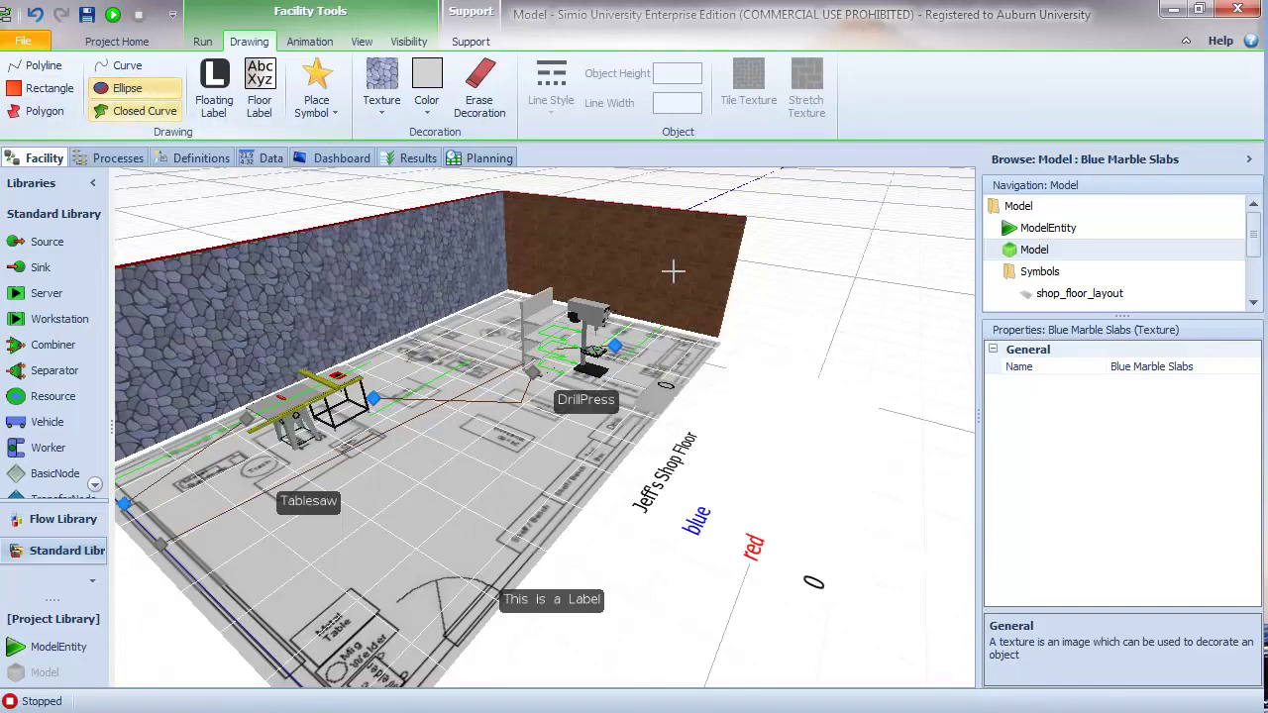
pyautogui.moveTo(772, 290); pyautogui.dragTo(828, 328)
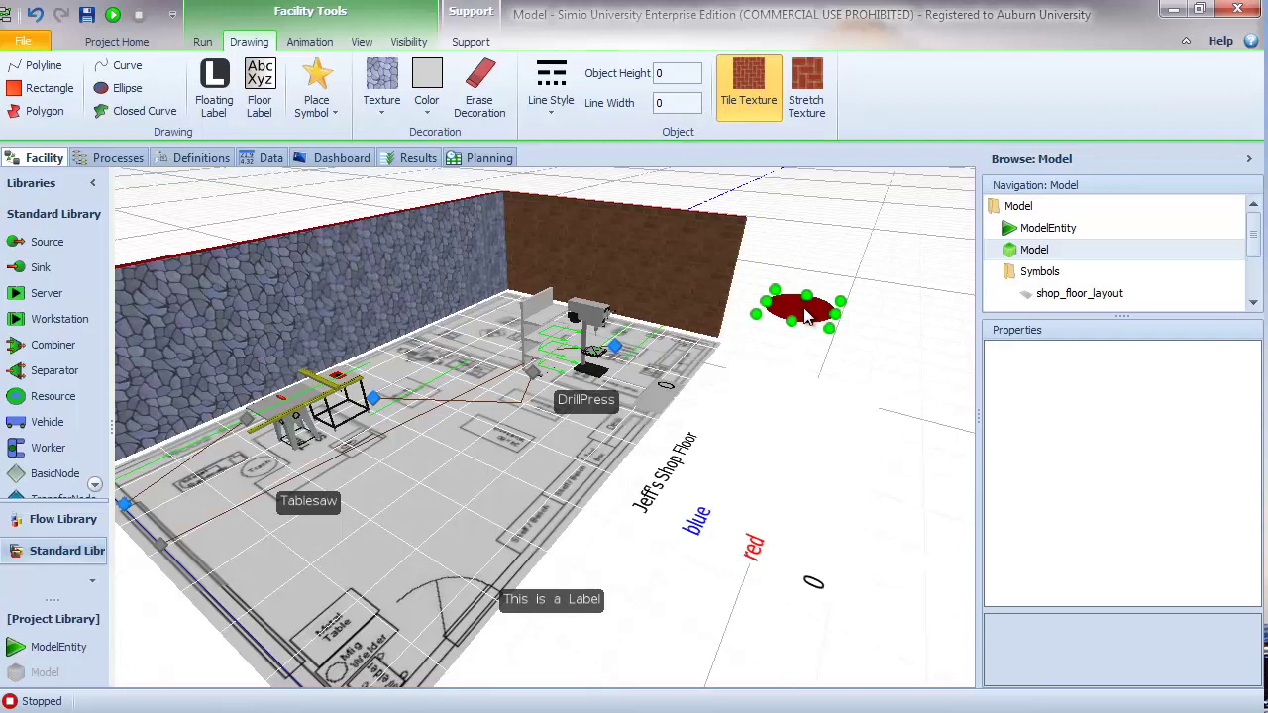
pyautogui.doubleClick(657, 73)
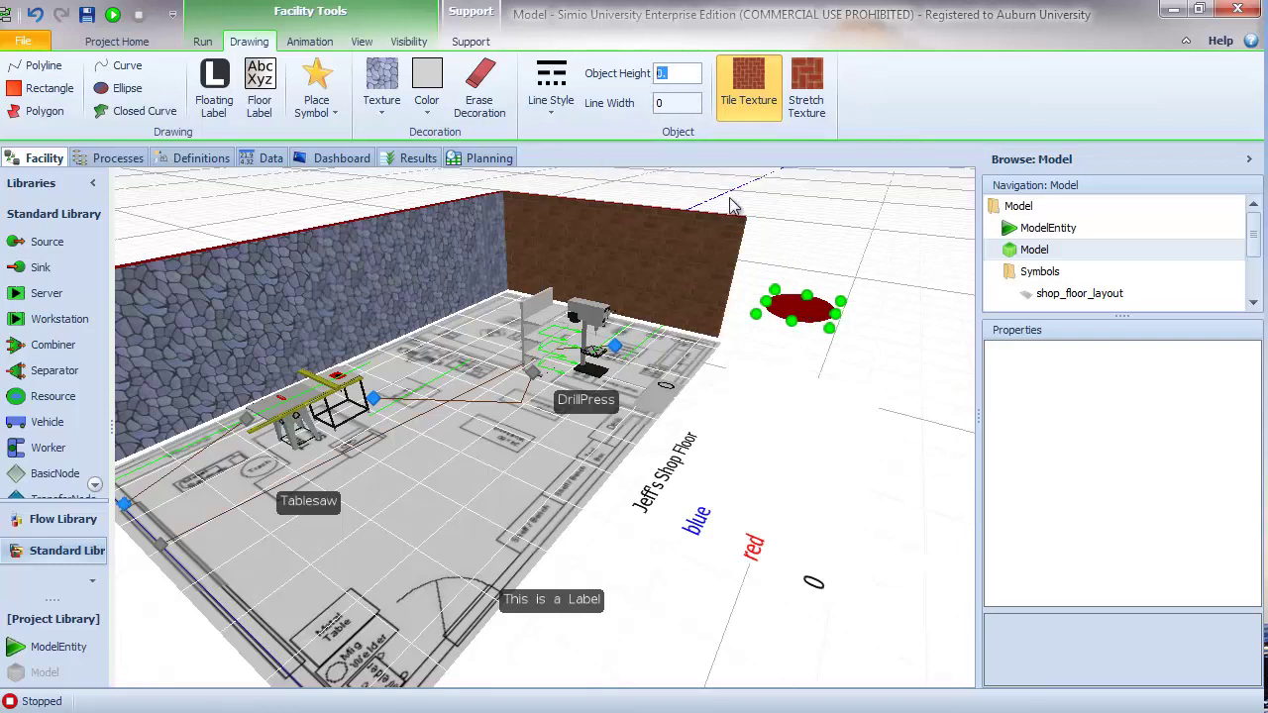
pyautogui.write('1.')
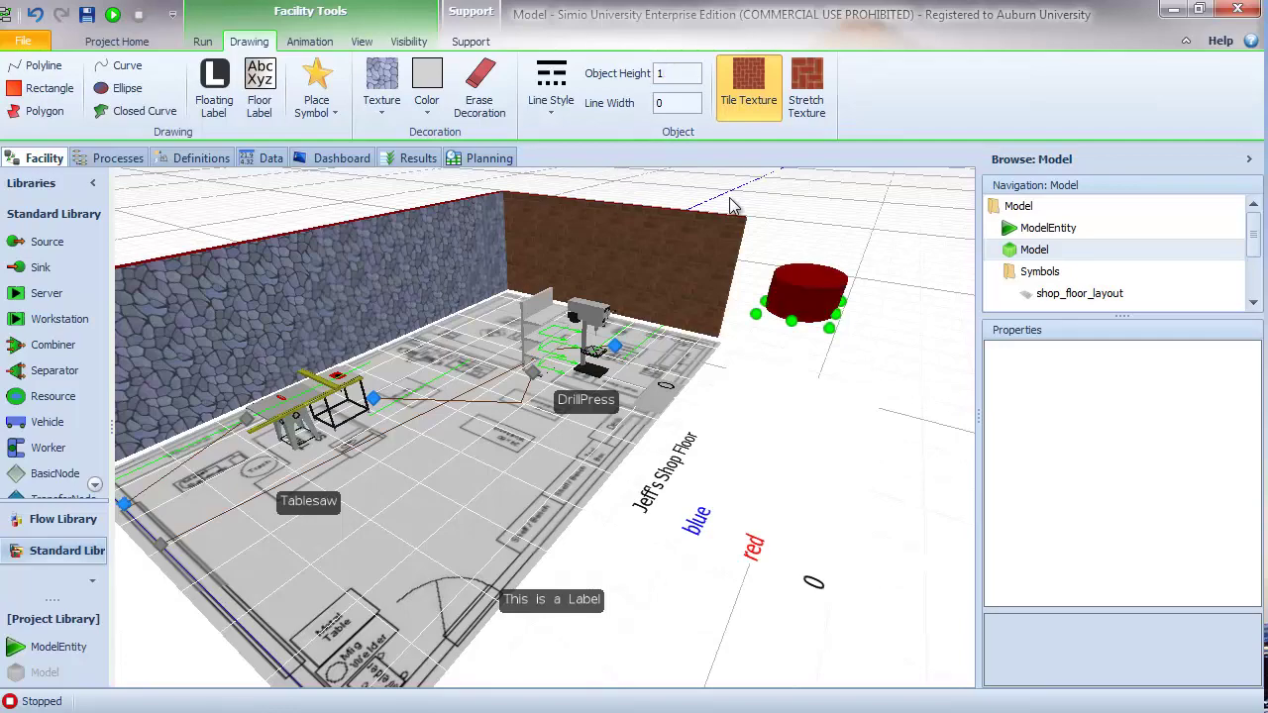
pyautogui.click(916, 344)
# Step: Inspect the cylinder, undo an accidental move, and return to the 2D plan framing both
pyautogui.moveTo(917, 343); pyautogui.dragTo(714, 470, button='right')
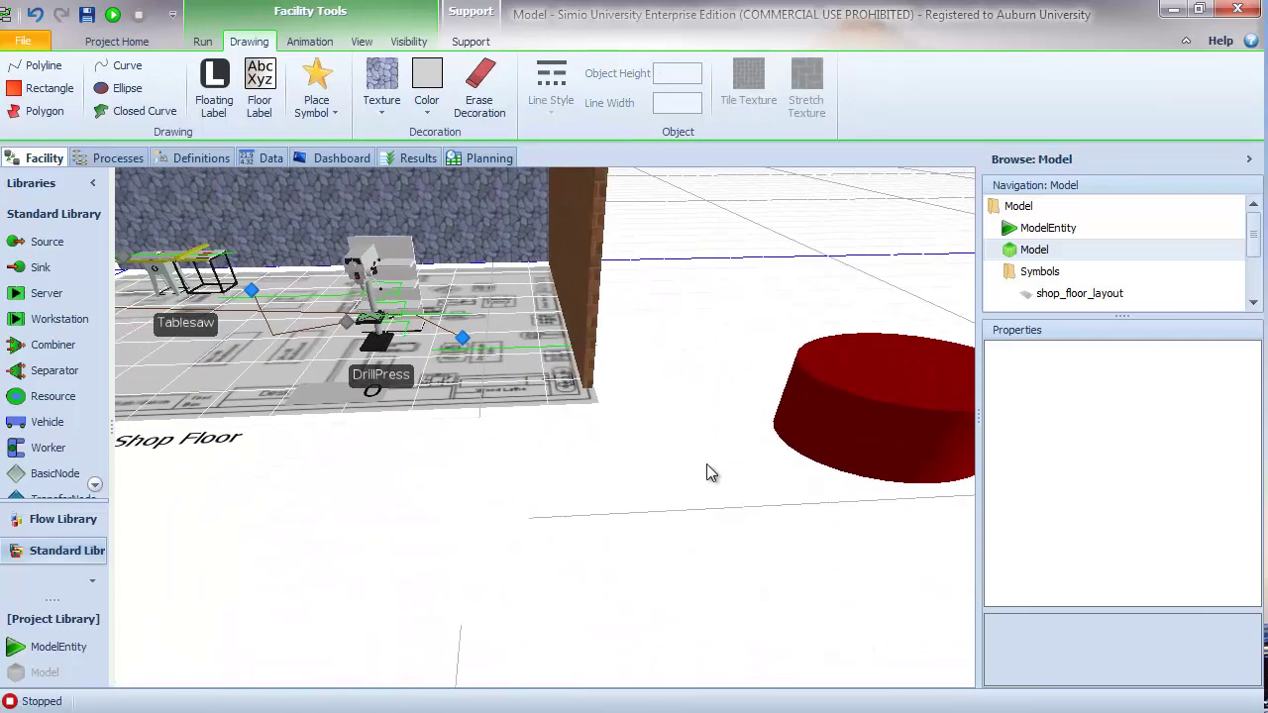
pyautogui.hotkey('ctrl', 'z')
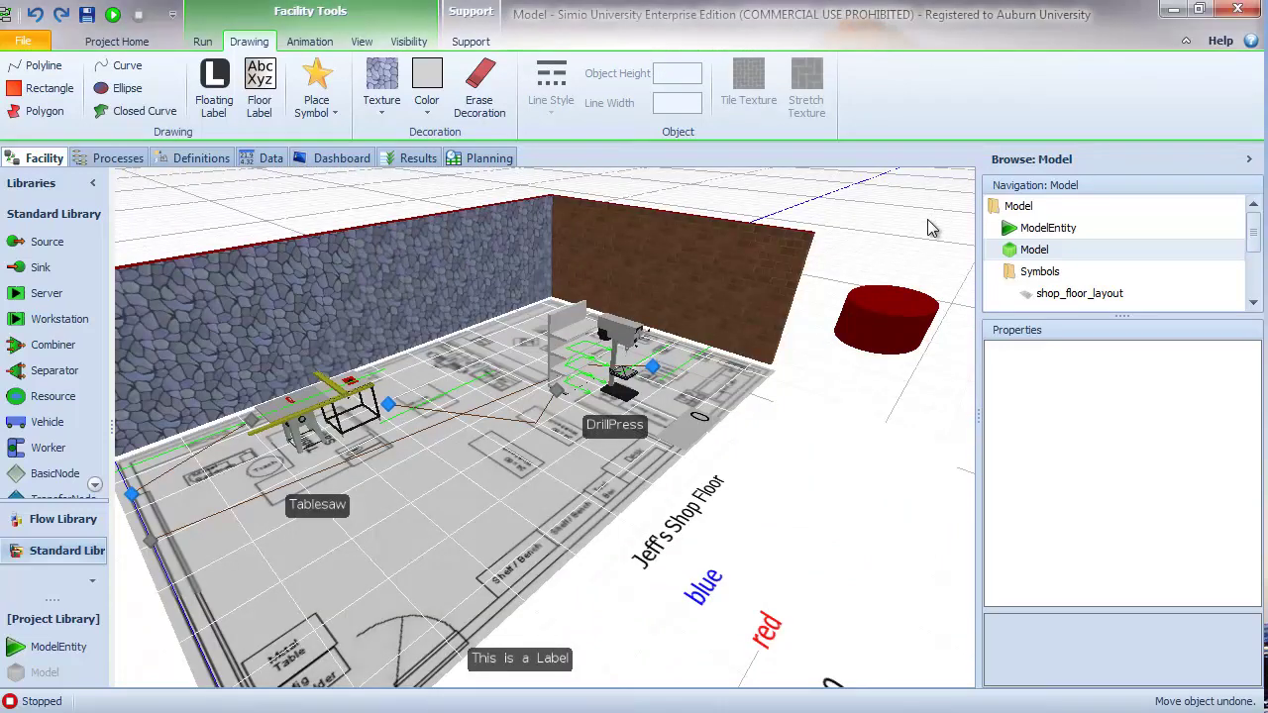
pyautogui.press('2')
pyautogui.scroll(-5, 896, 307)
pyautogui.moveTo(913, 274); pyautogui.dragTo(706, 292)
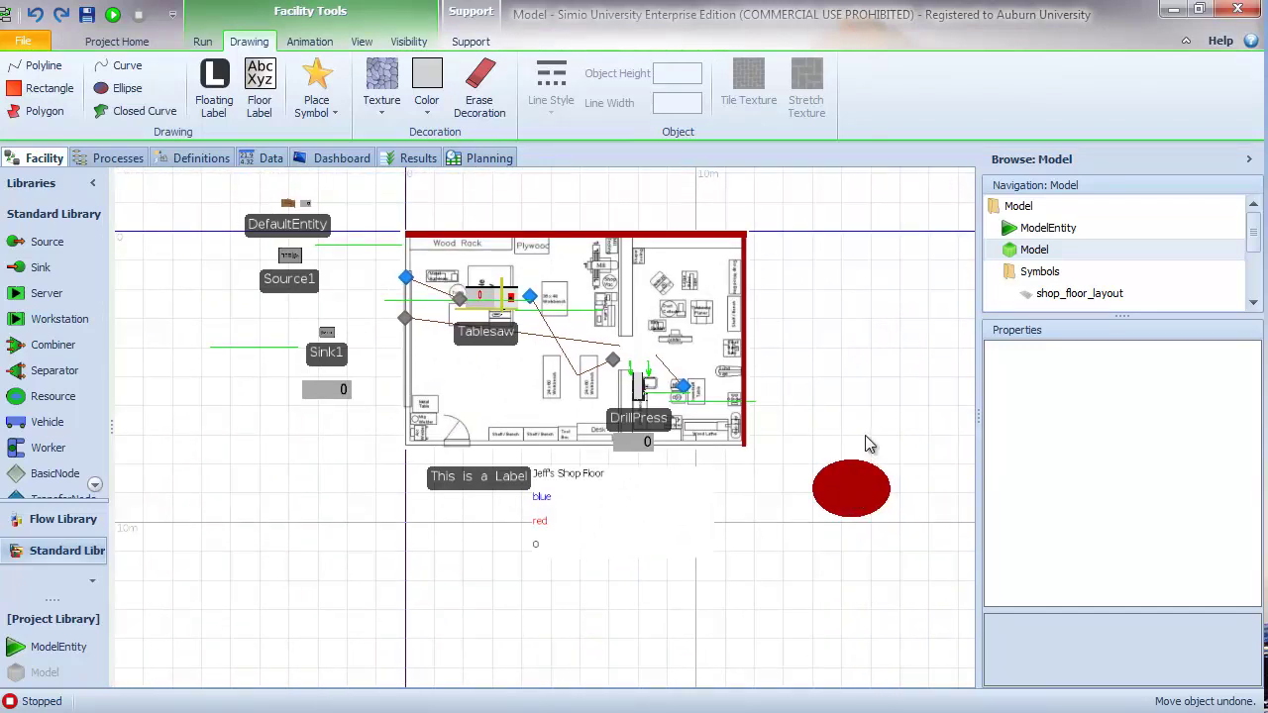
# Step: From the project's Symbols list, create a new empty symbol named Symbol7
pyautogui.moveTo(855, 348); pyautogui.dragTo(786, 345)
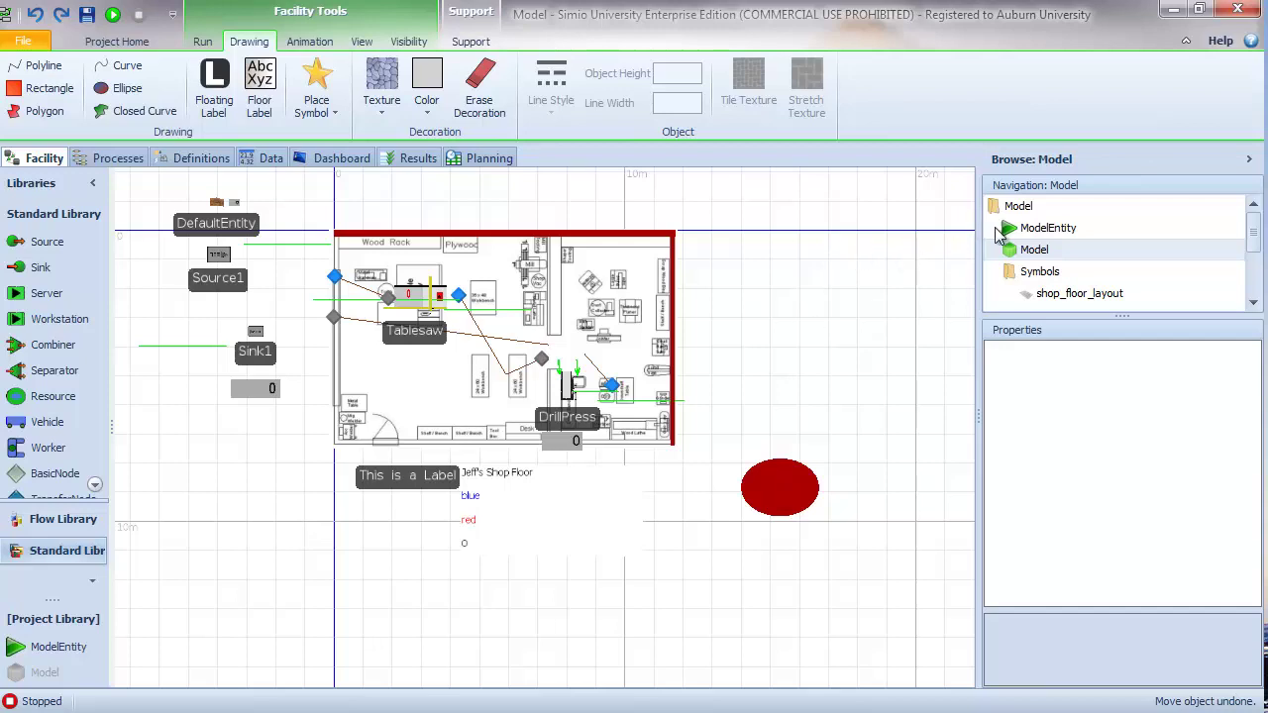
pyautogui.click(1028, 211)
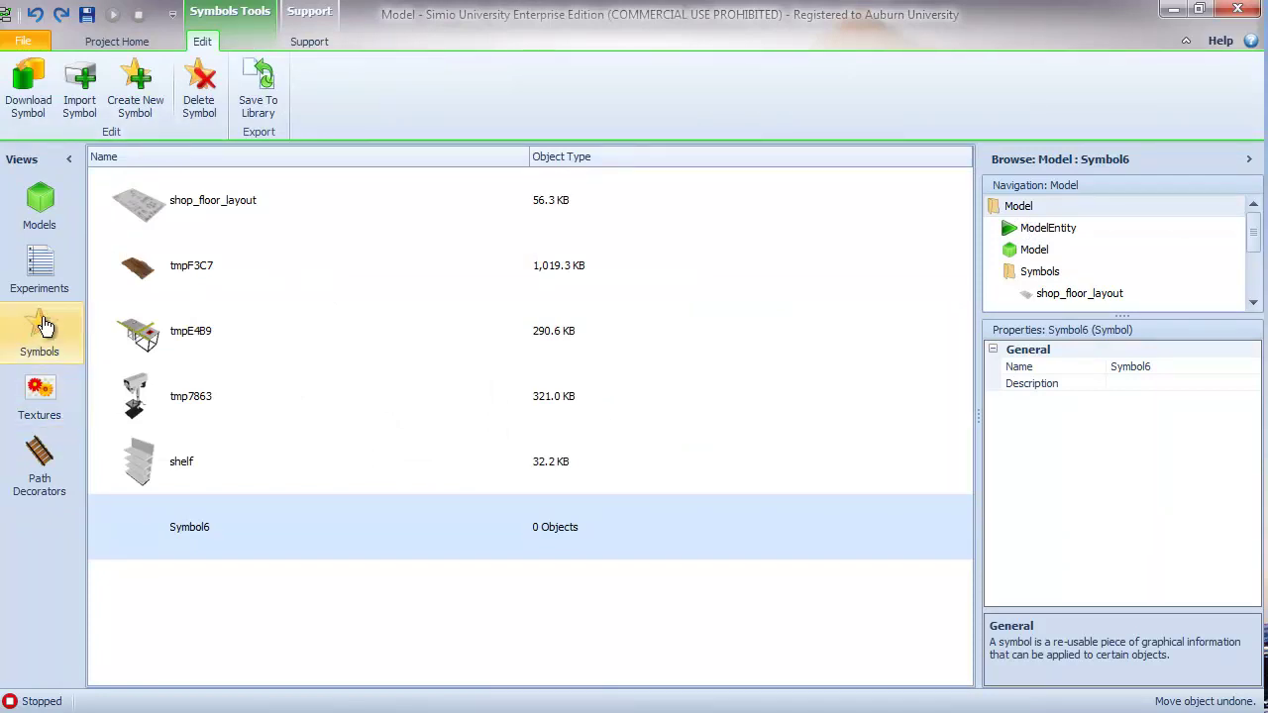
pyautogui.click(135, 84)
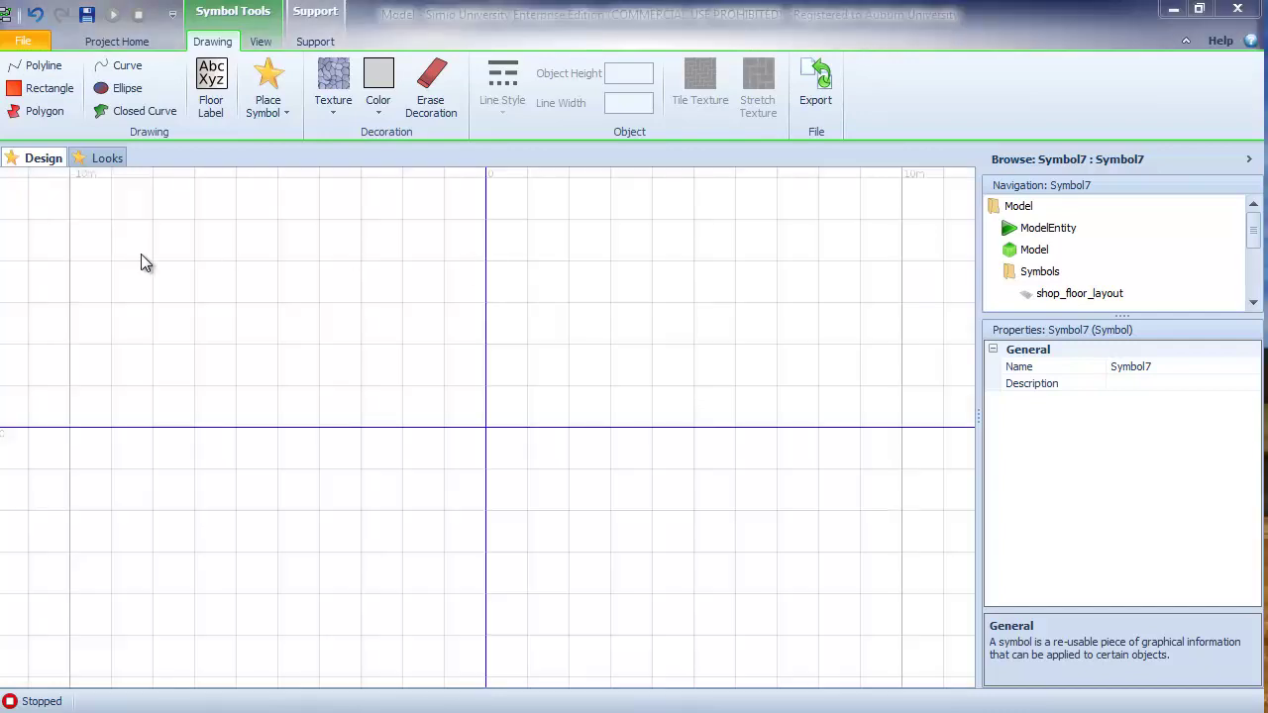
# Step: Draw a red rectangle at the symbol's centre with Object Height 2
pyautogui.click(62, 91)
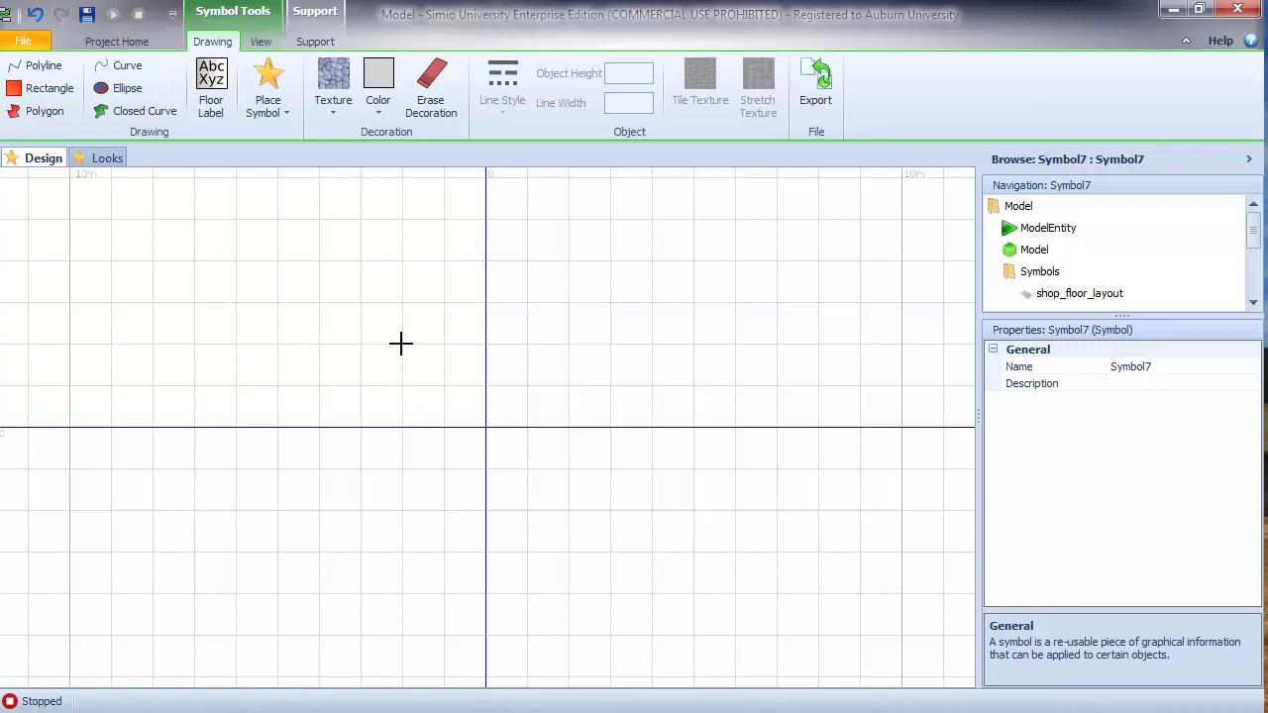
pyautogui.moveTo(400, 343); pyautogui.dragTo(569, 469)
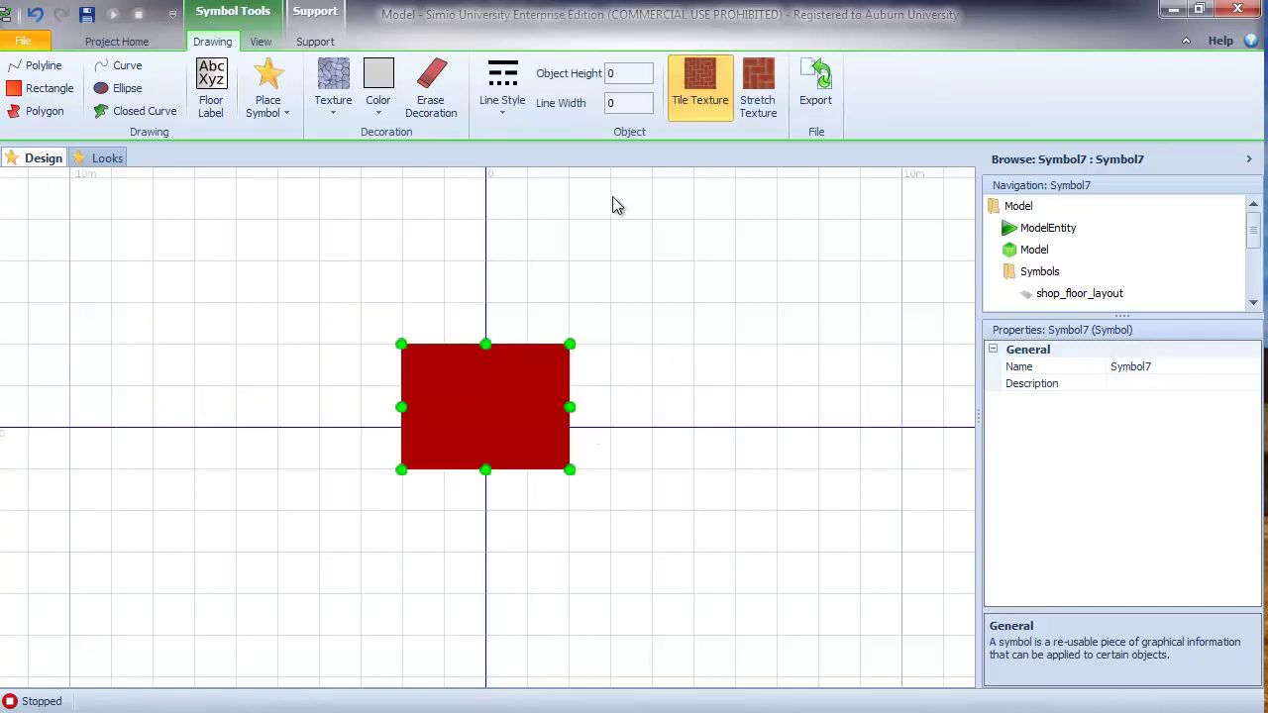
pyautogui.click(618, 74)
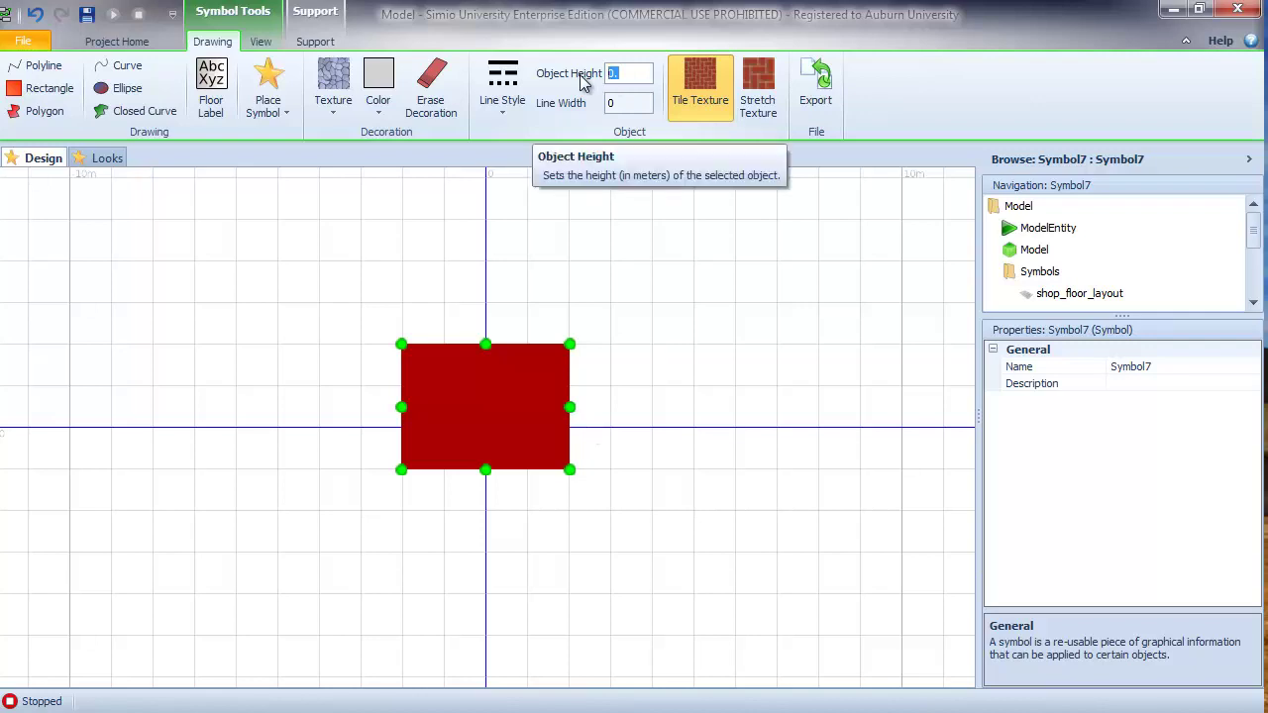
pyautogui.write('2')
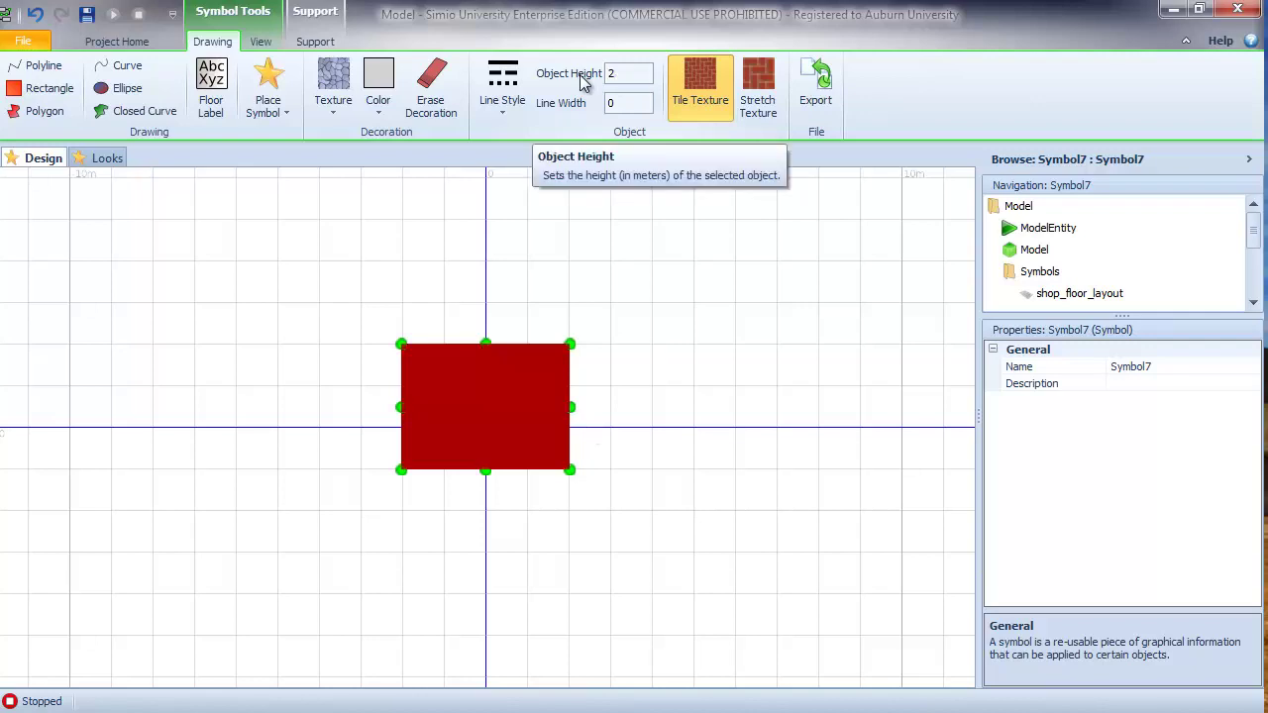
pyautogui.click(807, 339)
# Step: Check the 2 m box in 3D, then begin a curve left of the rectangle
pyautogui.press('3')
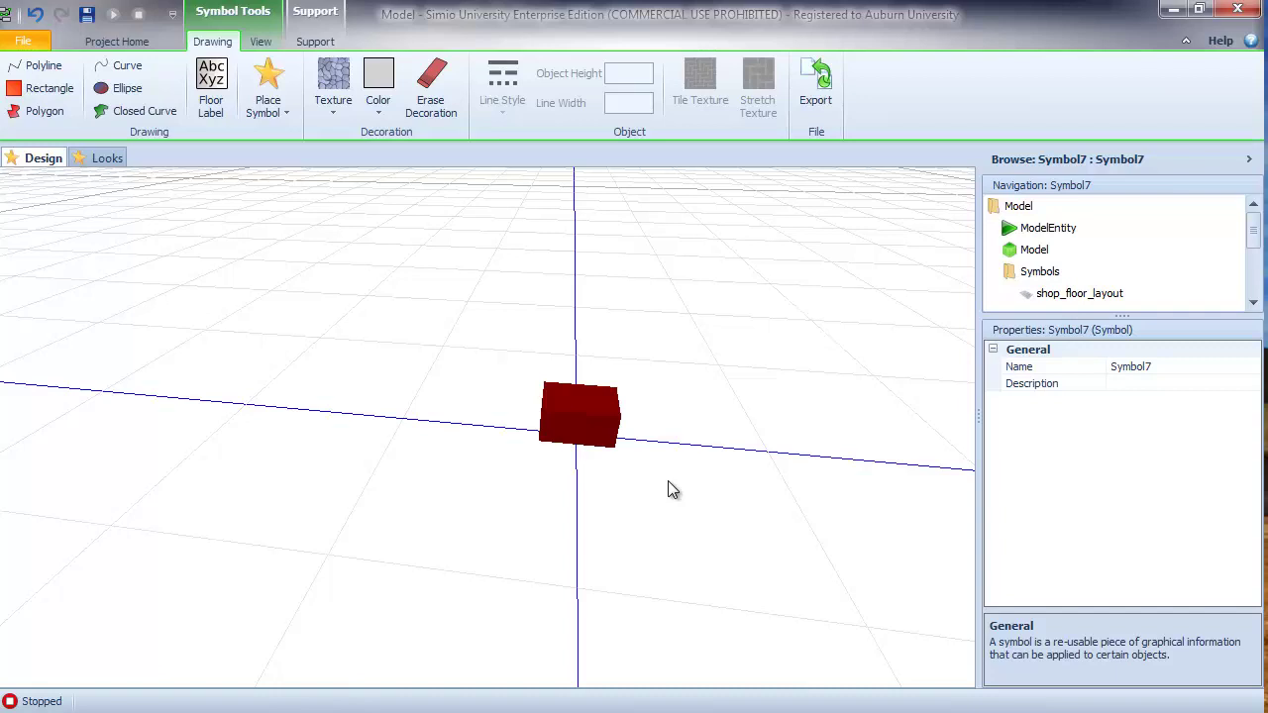
pyautogui.press('2')
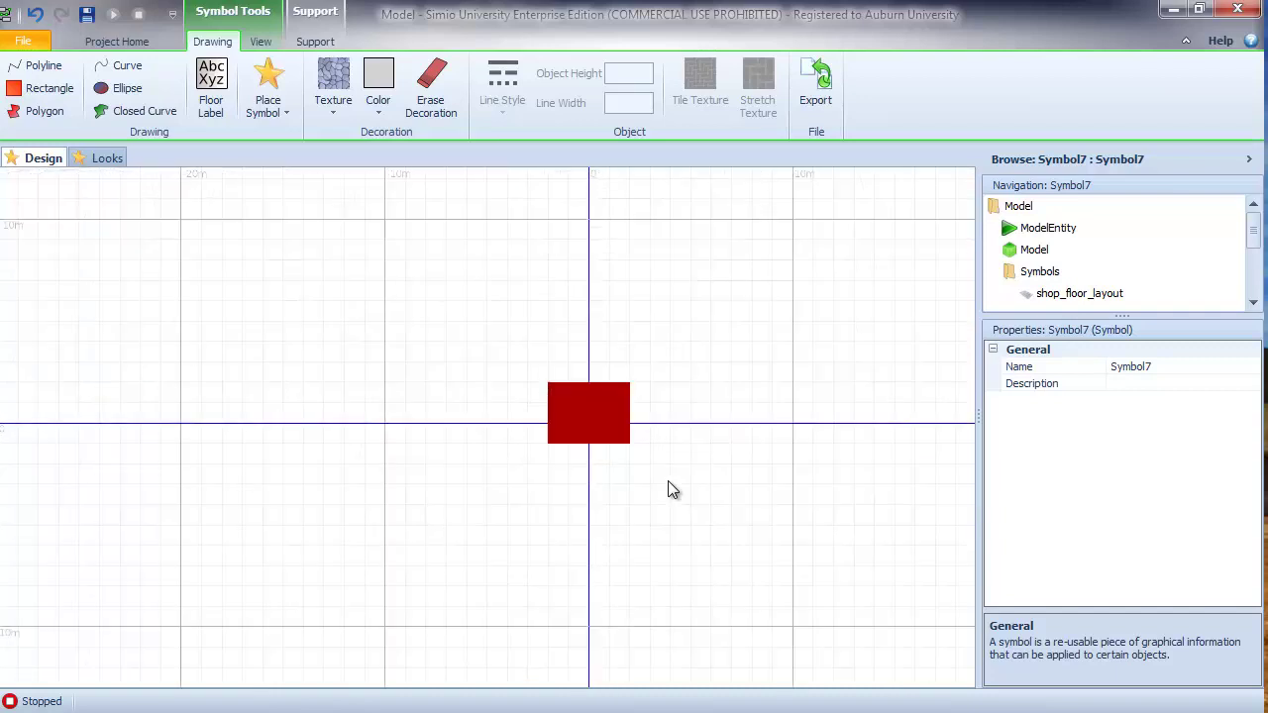
pyautogui.scroll(1, 668, 490)
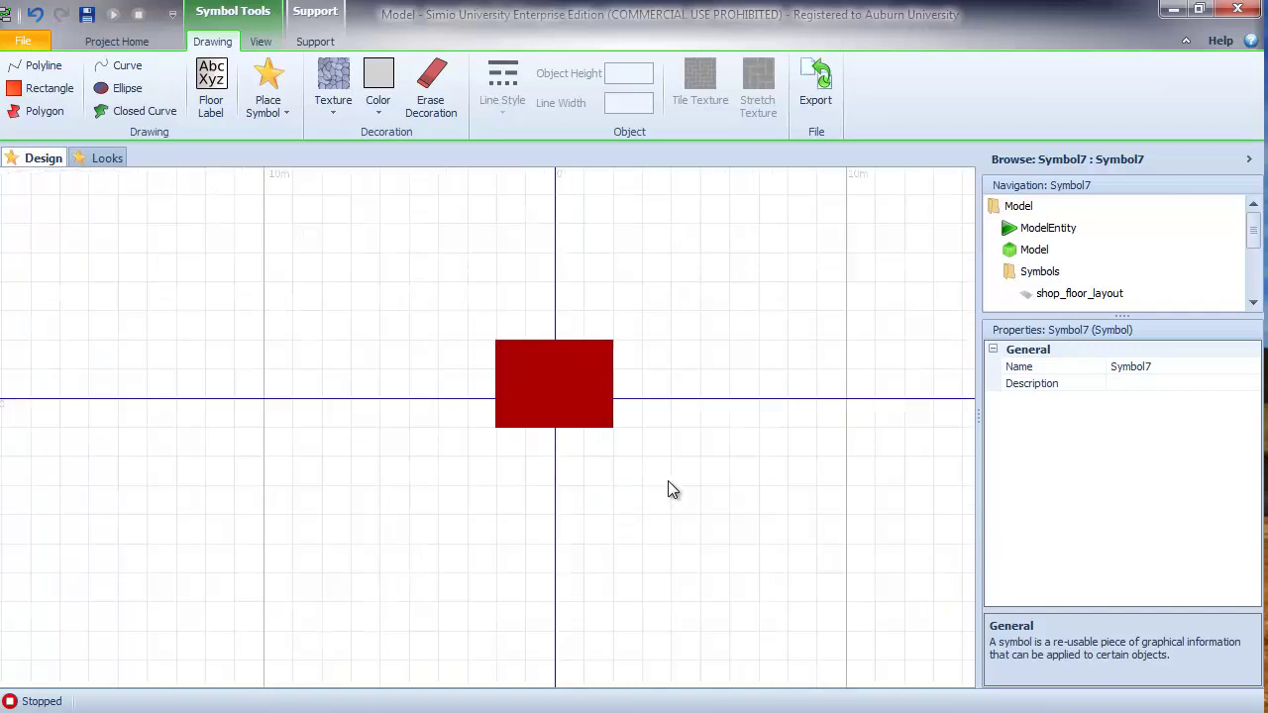
pyautogui.click(121, 64)
pyautogui.click(204, 402)
# Step: Finish the open blue curve with six more points left of the box
pyautogui.click(261, 317)
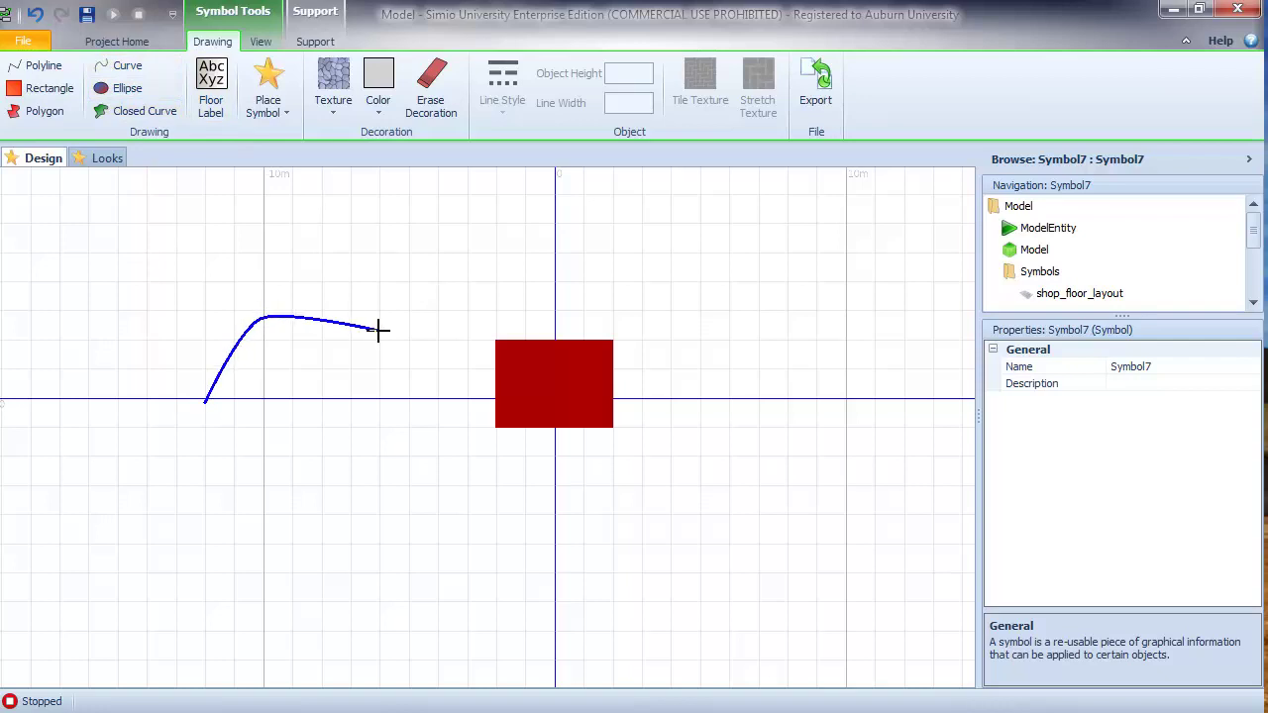
pyautogui.click(378, 331)
pyautogui.click(410, 419)
pyautogui.click(403, 474)
pyautogui.click(285, 535)
pyautogui.click(237, 491)
pyautogui.rightClick(216, 398)
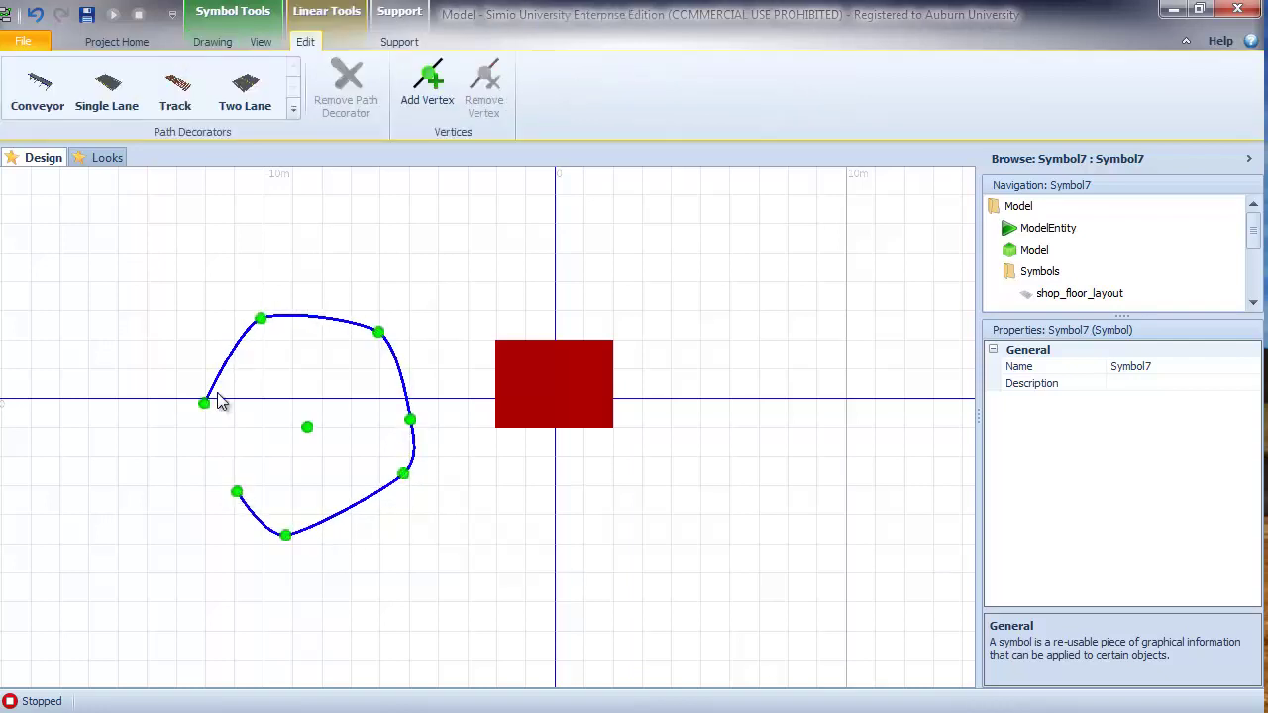
pyautogui.click(273, 221)
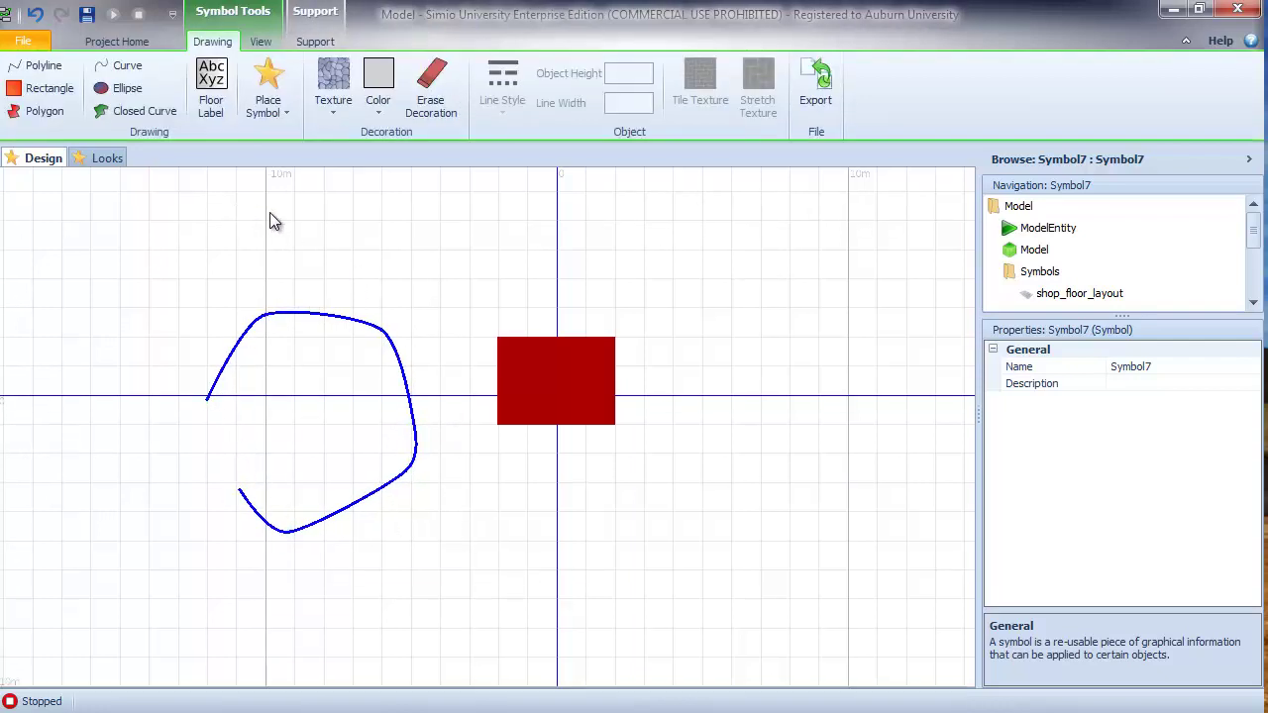
# Step: Draw a red boomerang-shaped closed curve to the right of the box
pyautogui.click(149, 111)
pyautogui.click(867, 288)
pyautogui.click(928, 445)
pyautogui.click(909, 486)
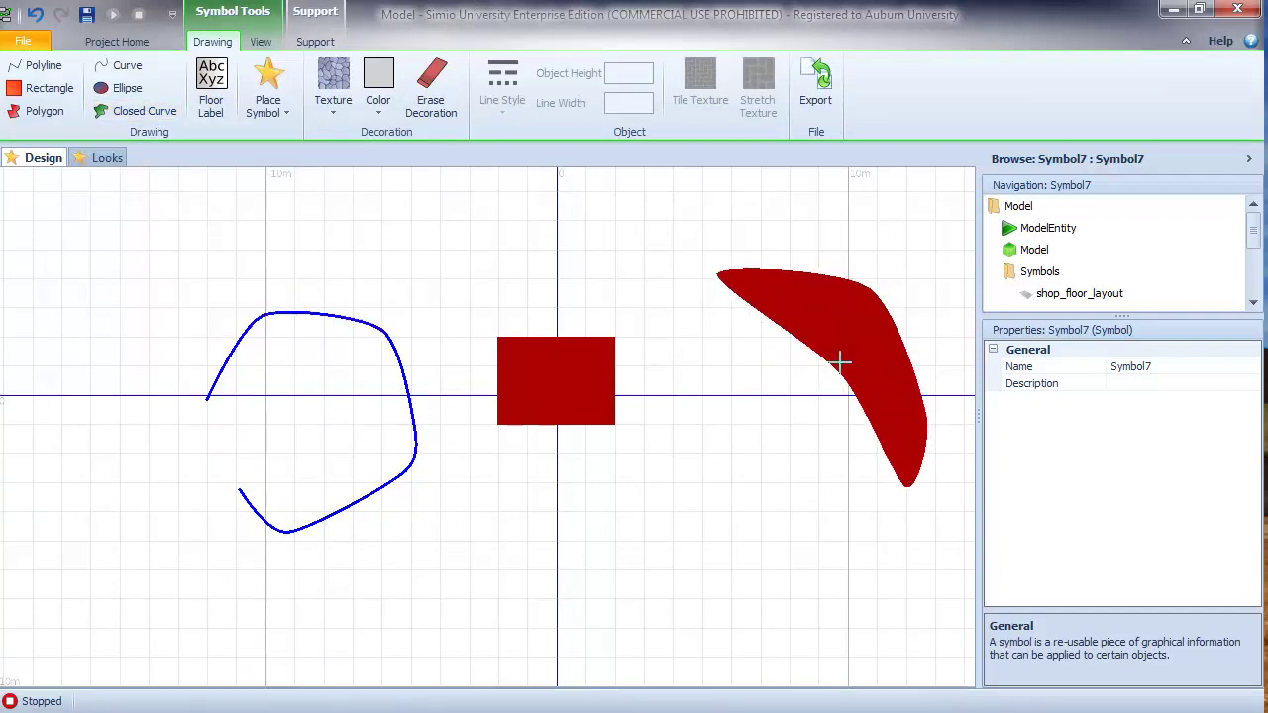
pyautogui.click(838, 339)
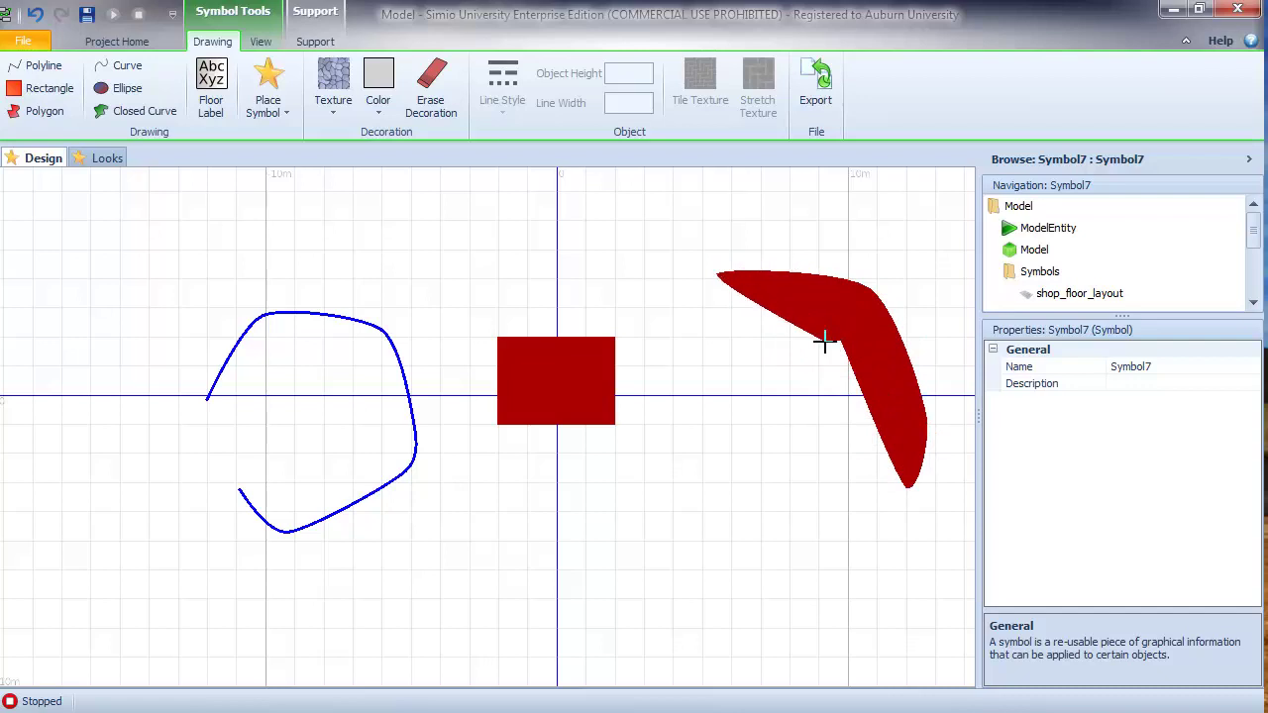
pyautogui.rightClick(822, 340)
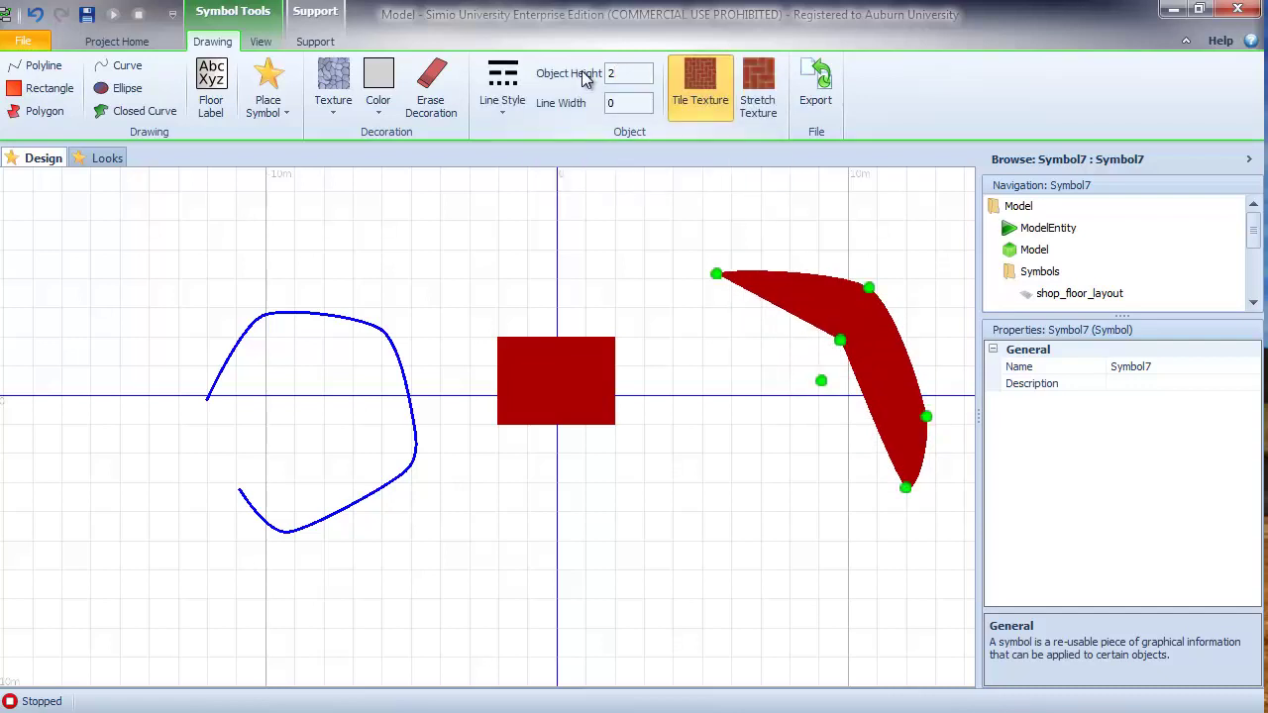
# Step: View the extruded shapes in 3D and move the boomerang closer to the box
pyautogui.moveTo(791, 566); pyautogui.dragTo(726, 551)
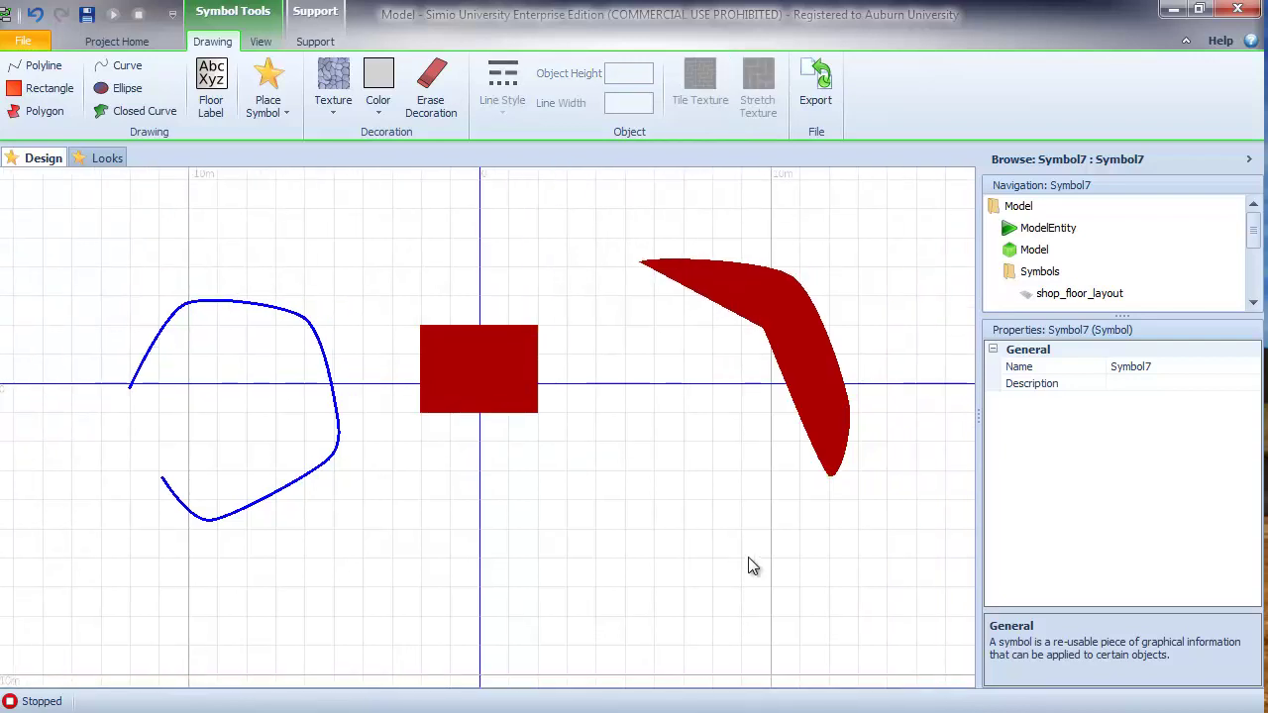
pyautogui.press('3')
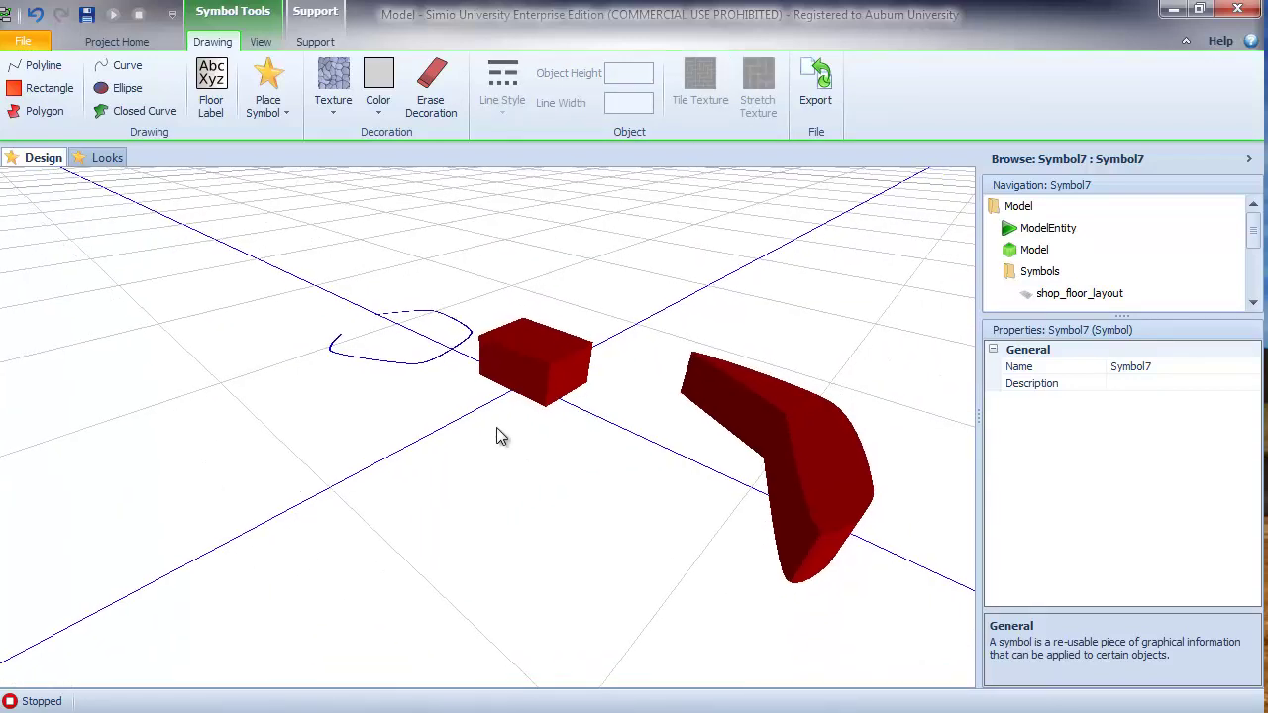
pyautogui.click(414, 364)
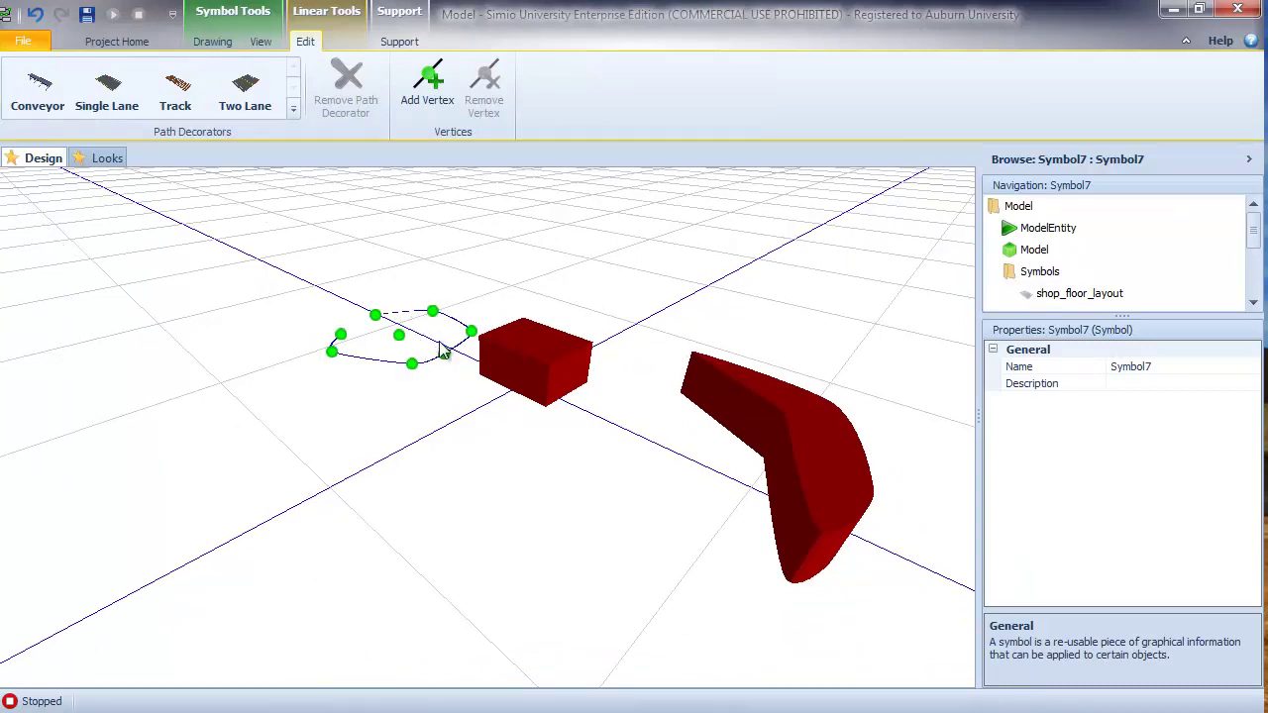
pyautogui.moveTo(820, 474); pyautogui.dragTo(685, 404)
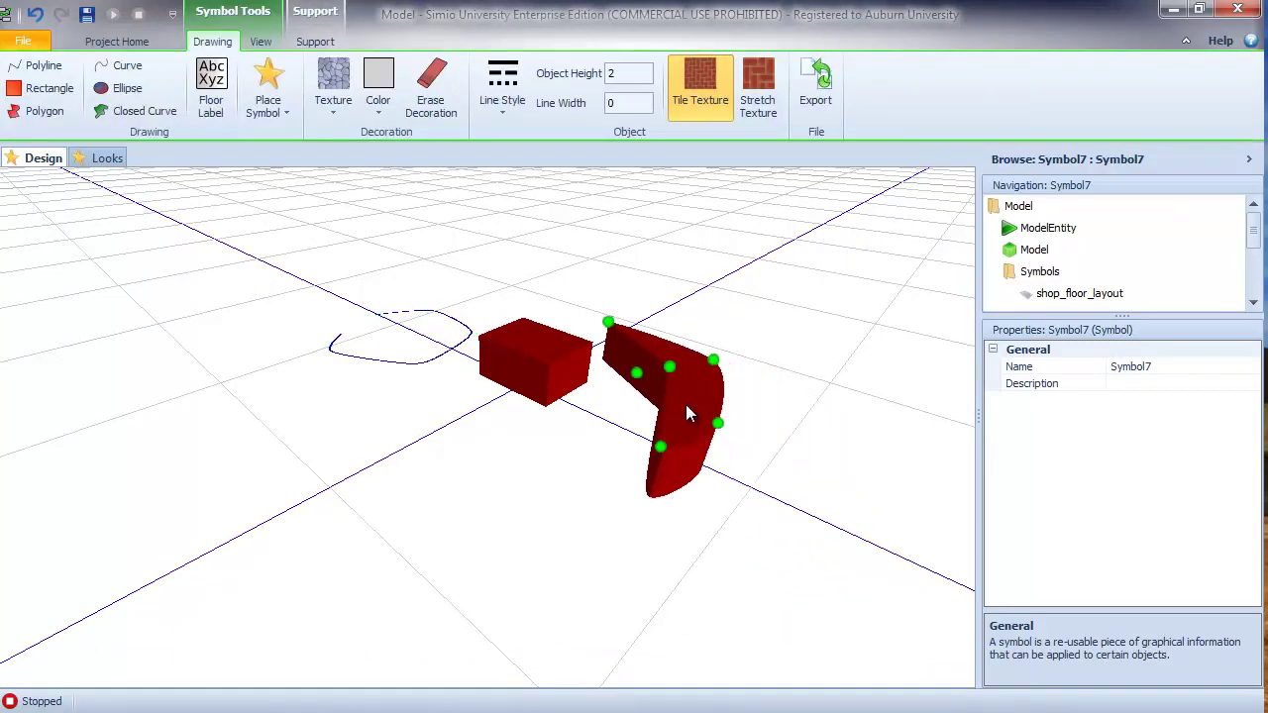
pyautogui.moveTo(685, 404); pyautogui.dragTo(611, 506, button='right')
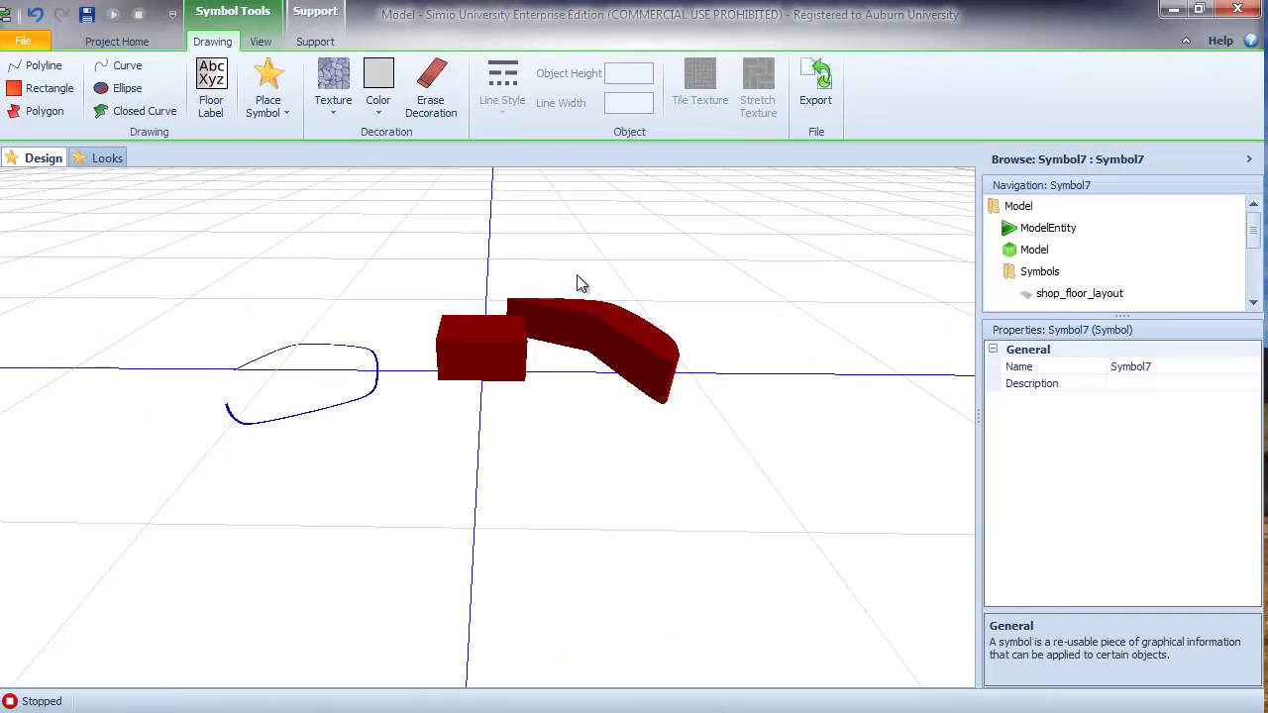
pyautogui.press('2')
# Step: Rename the symbol from Symbol7 to NewSymbol
pyautogui.click(1144, 366)
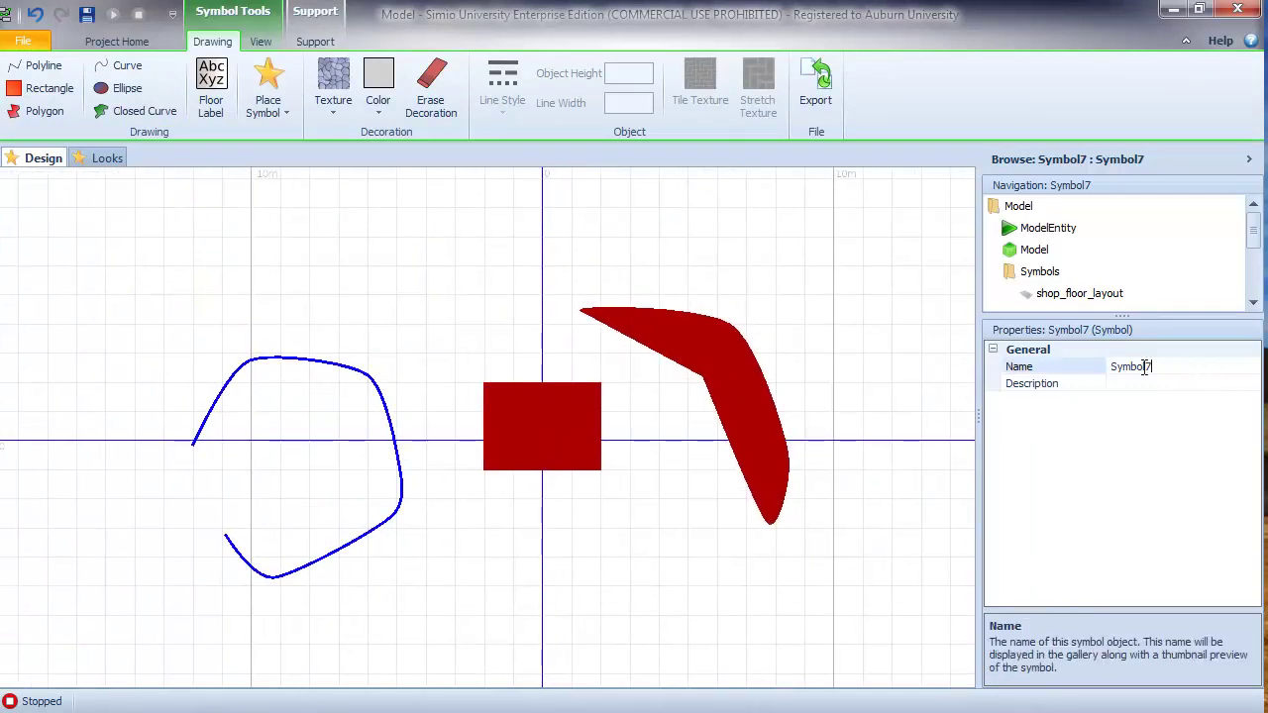
pyautogui.click(1069, 374)
pyautogui.write('NewSymbol')
pyautogui.press('Return')
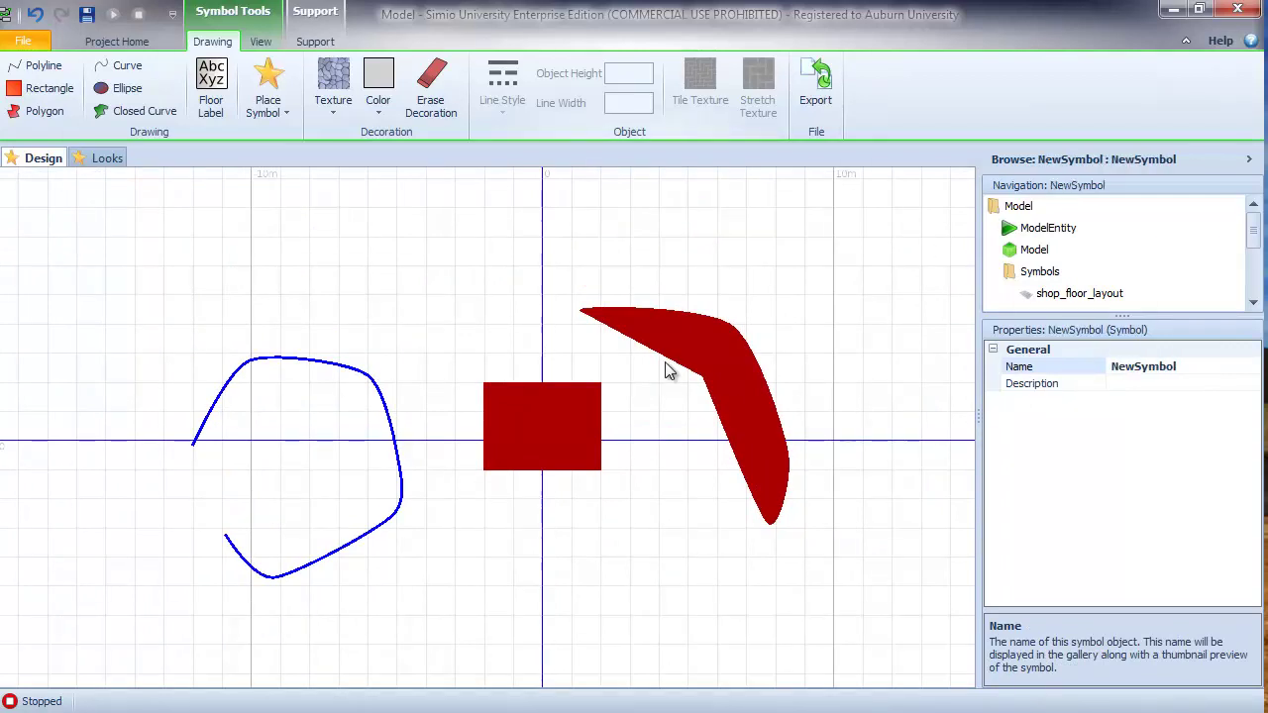
# Step: Nudge the boomerang slightly left and return to the model's facility layout
pyautogui.moveTo(755, 430); pyautogui.dragTo(721, 430)
pyautogui.click(807, 380)
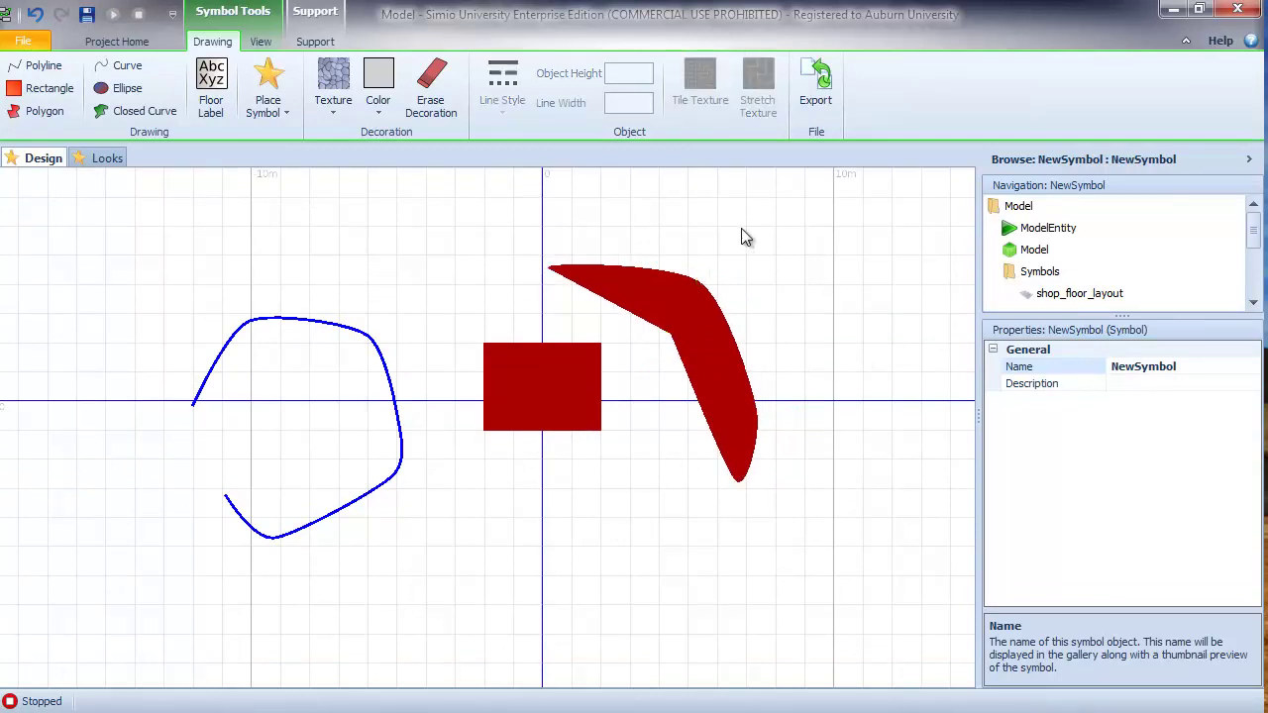
pyautogui.click(1030, 249)
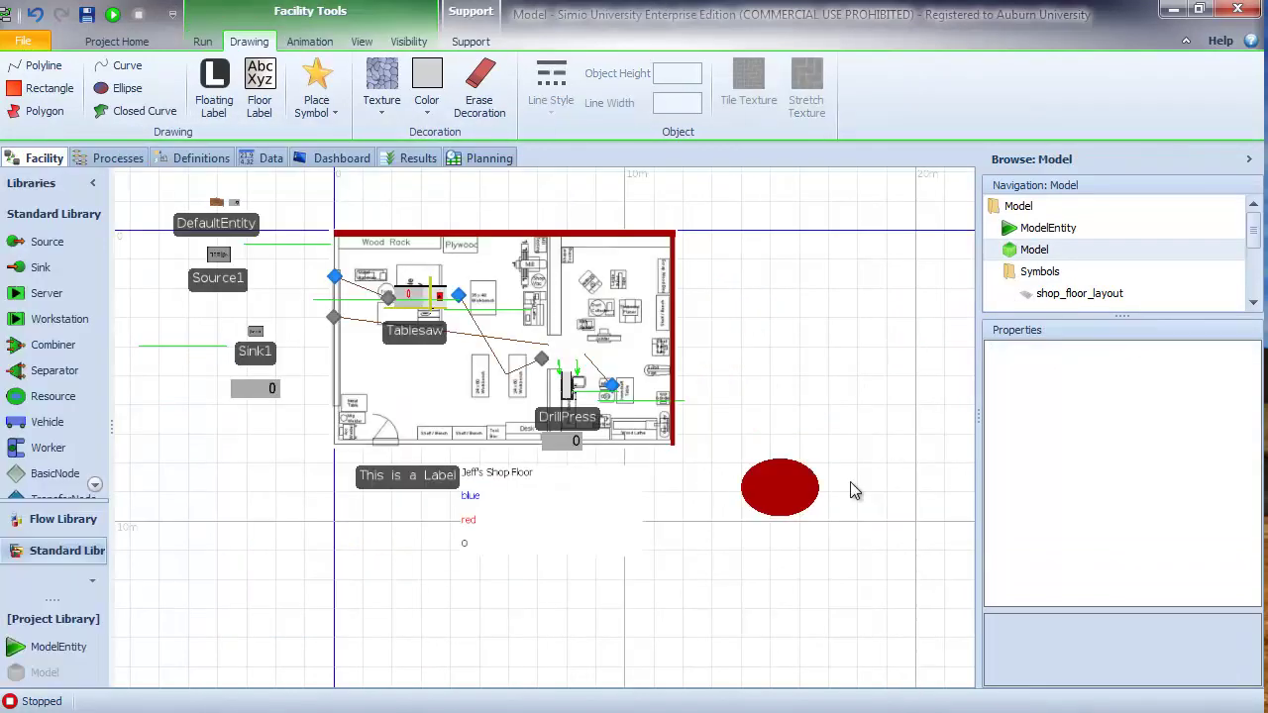
# Step: Place NewSymbol on the facility floor and shrink it beside the shop layout
pyautogui.click(336, 115)
pyautogui.click(623, 252)
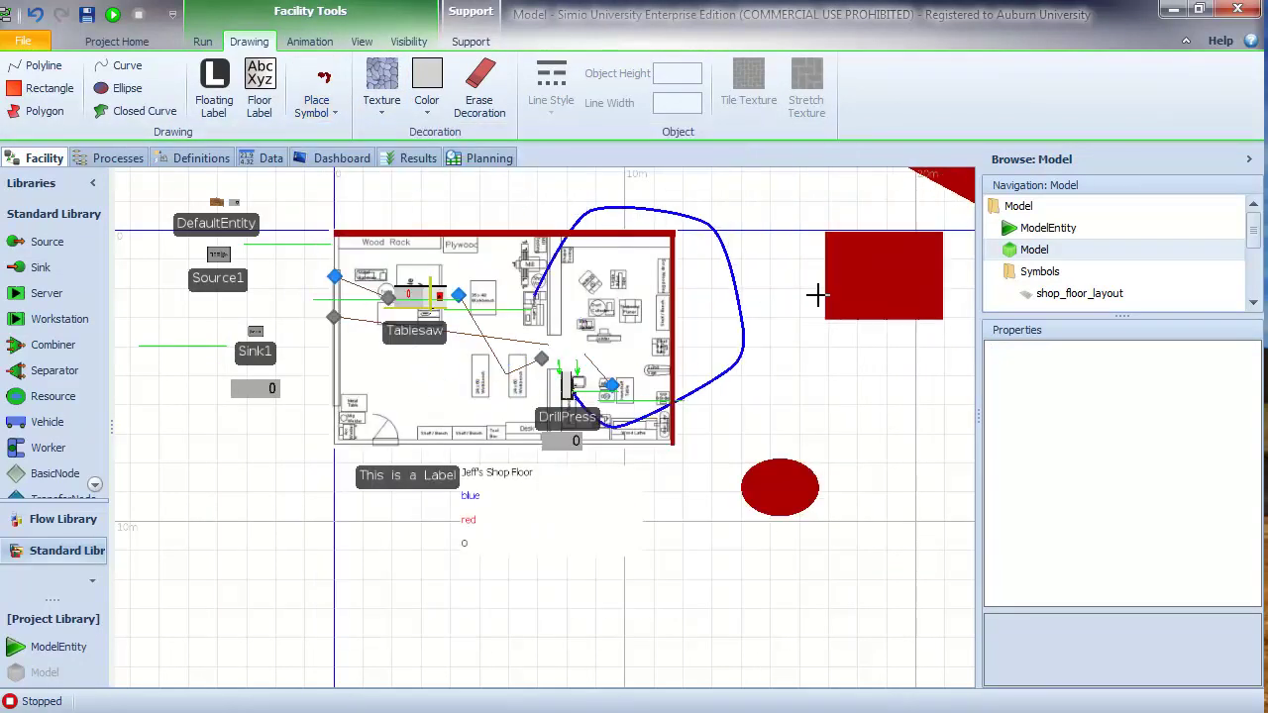
pyautogui.scroll(-2, 827, 383)
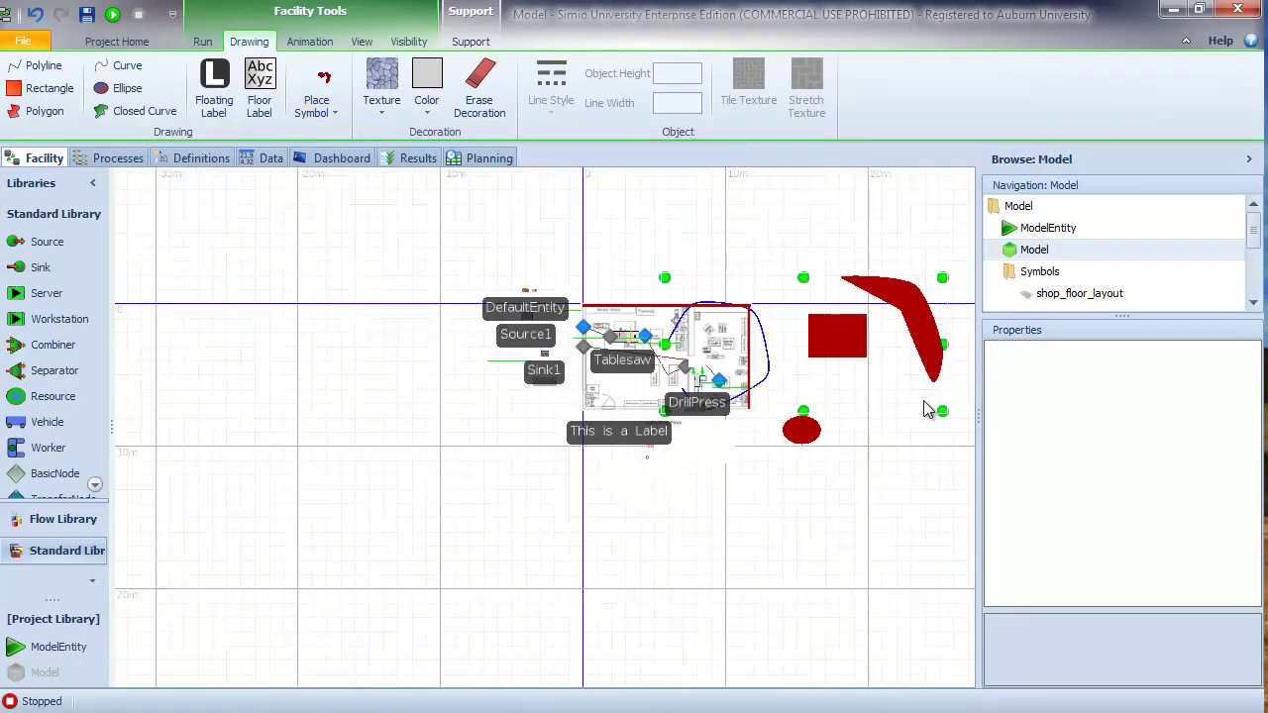
pyautogui.moveTo(942, 412); pyautogui.dragTo(928, 337)
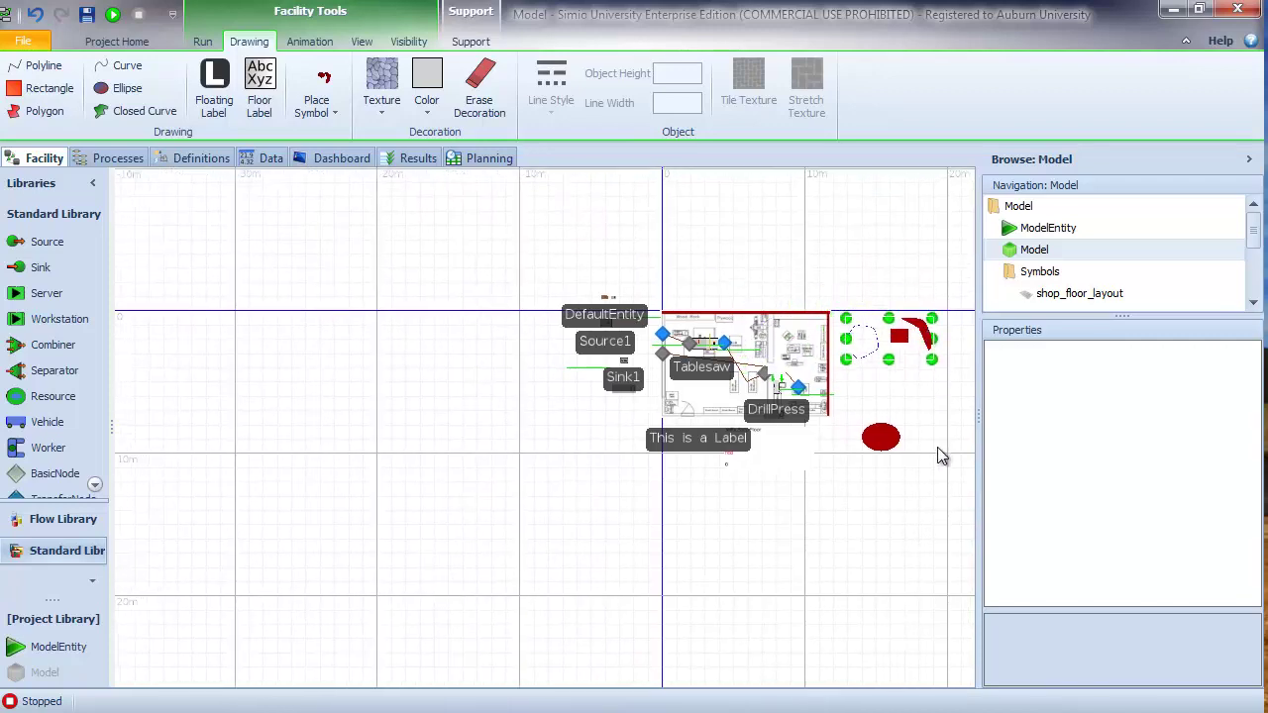
pyautogui.moveTo(937, 447); pyautogui.dragTo(797, 532)
# Step: View the placed NewSymbol beside the shop floor in 3D
pyautogui.press('3')
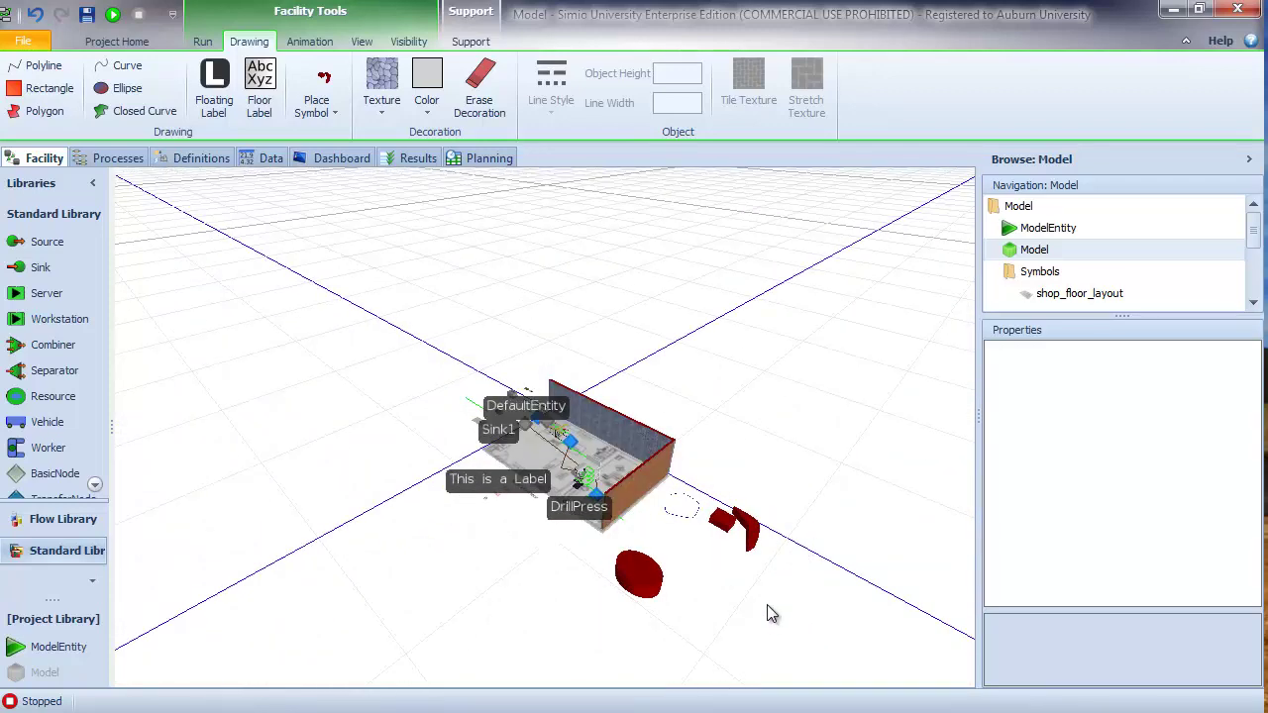
pyautogui.scroll(3, 769, 507)
pyautogui.scroll(2, 703, 495)
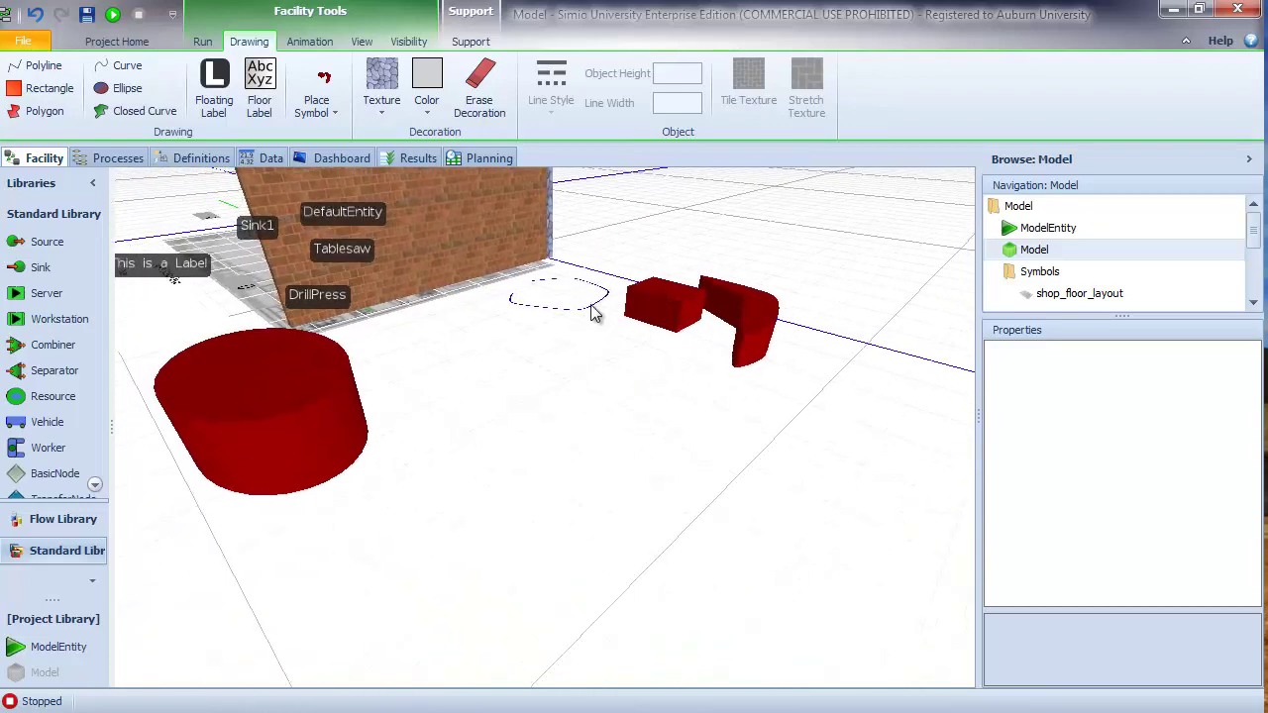
pyautogui.scroll(-4, 680, 451)
pyautogui.moveTo(680, 458); pyautogui.dragTo(718, 513, button='right')
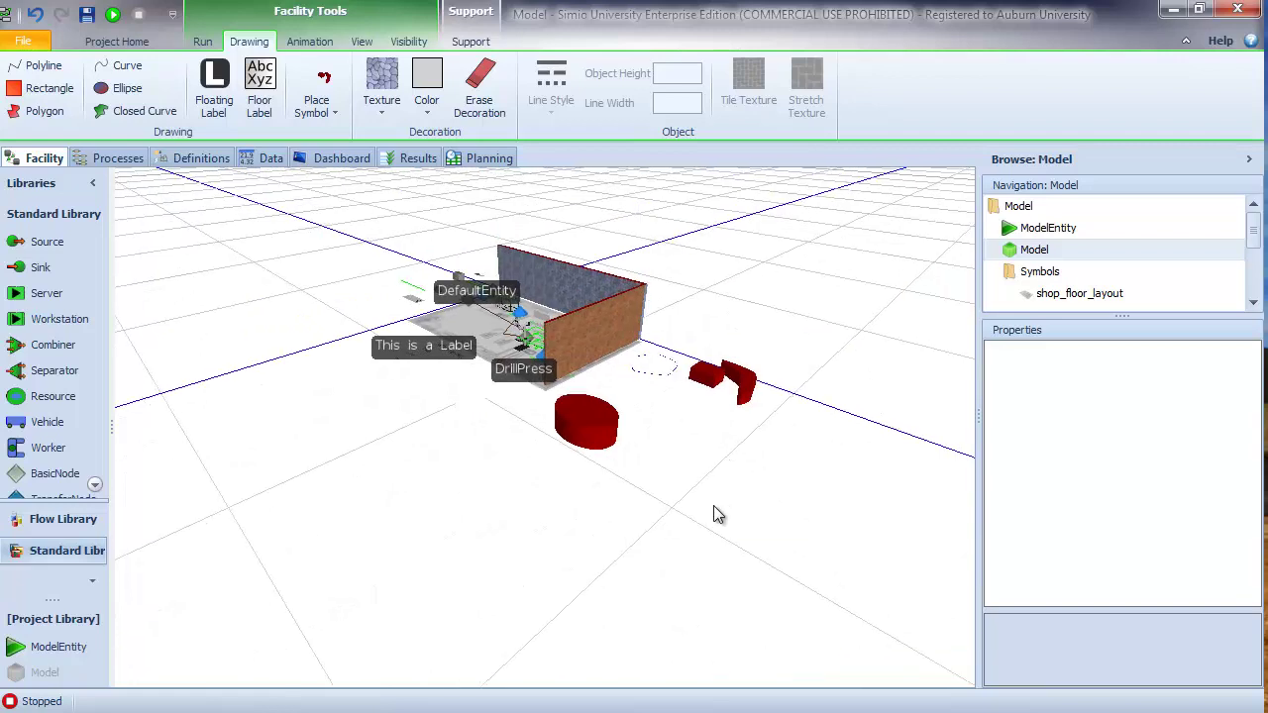
pyautogui.click(1030, 208)
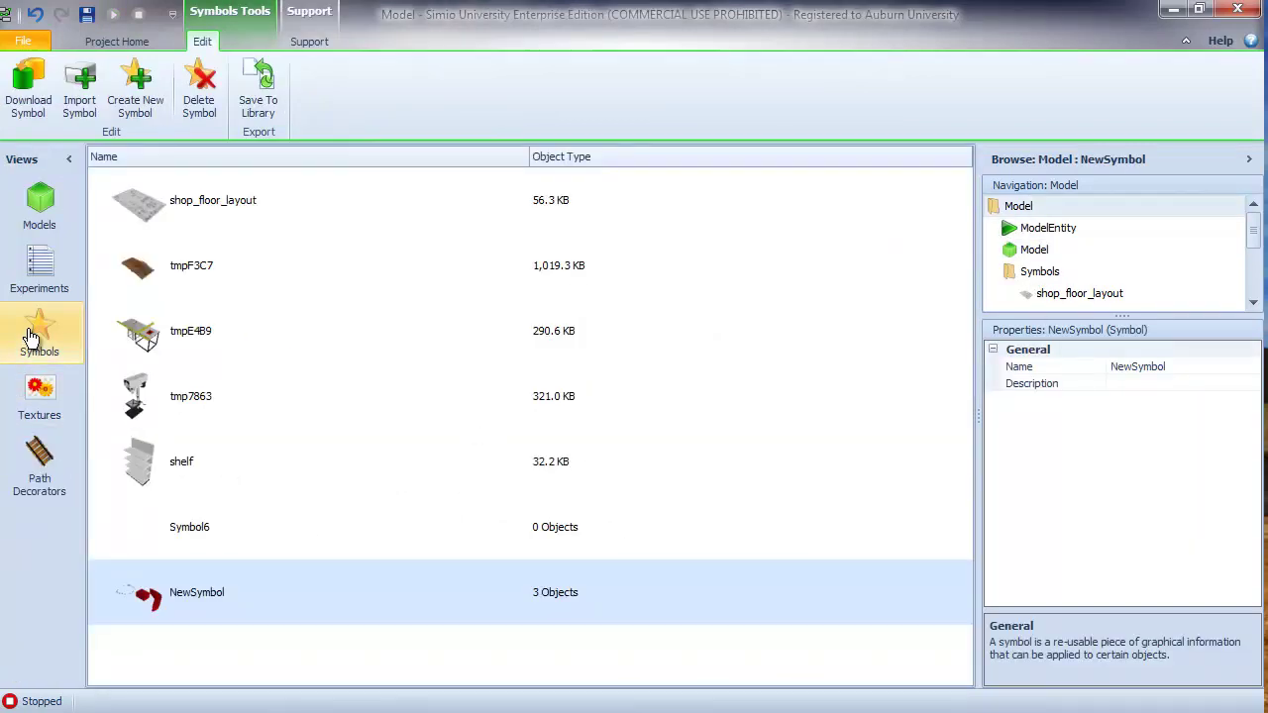
# Step: Open NewSymbol, give its red rectangle a brick texture, and return to the 3D facility view
pyautogui.click(183, 589)
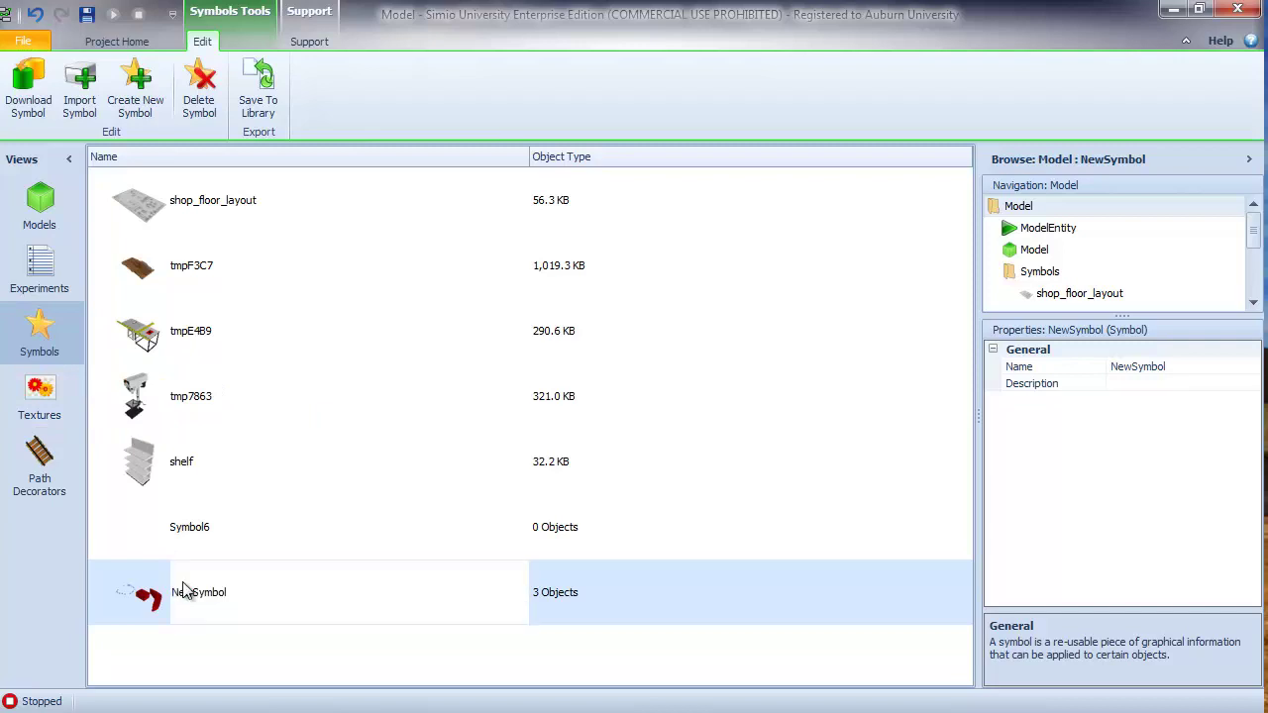
pyautogui.doubleClick(146, 599)
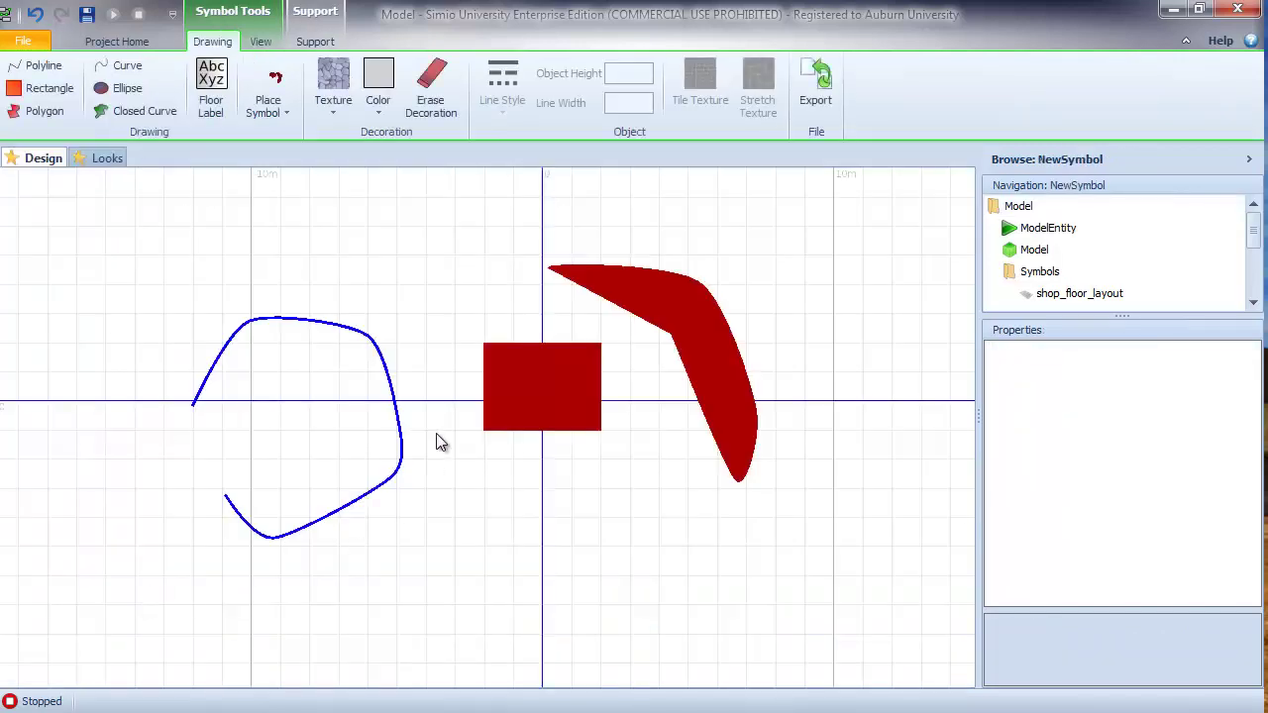
pyautogui.click(505, 381)
pyautogui.click(335, 104)
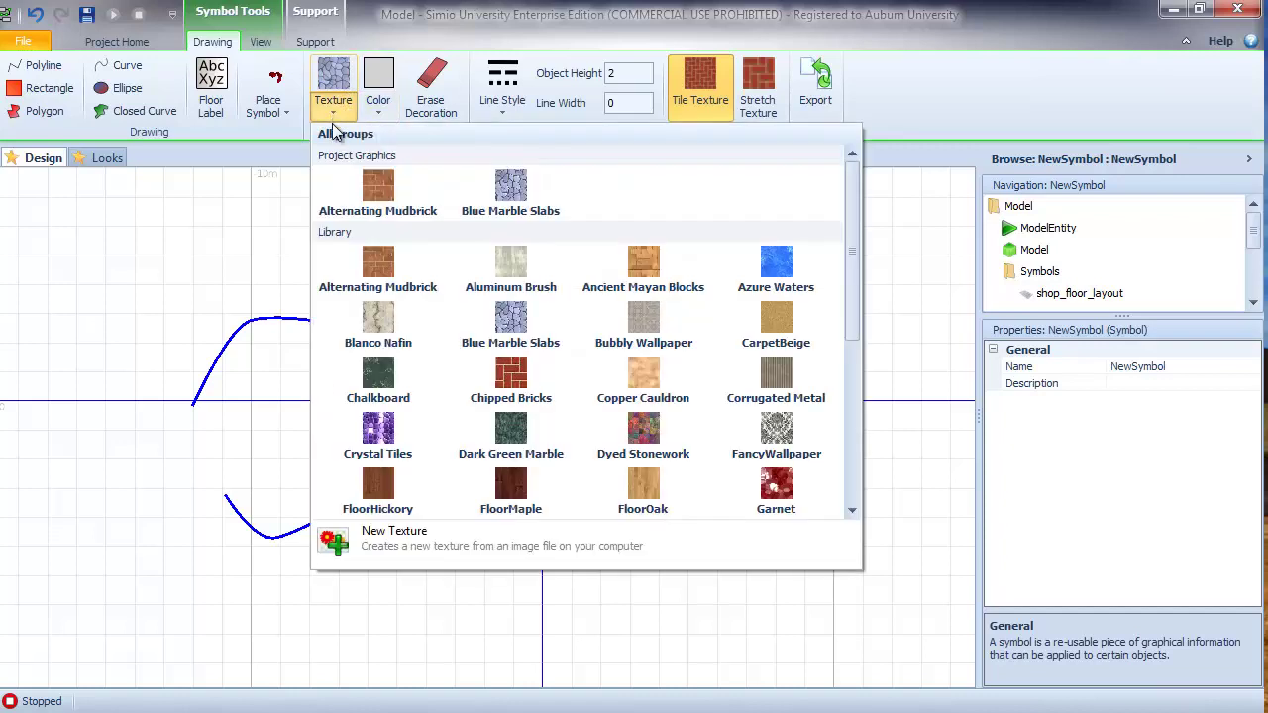
pyautogui.click(374, 183)
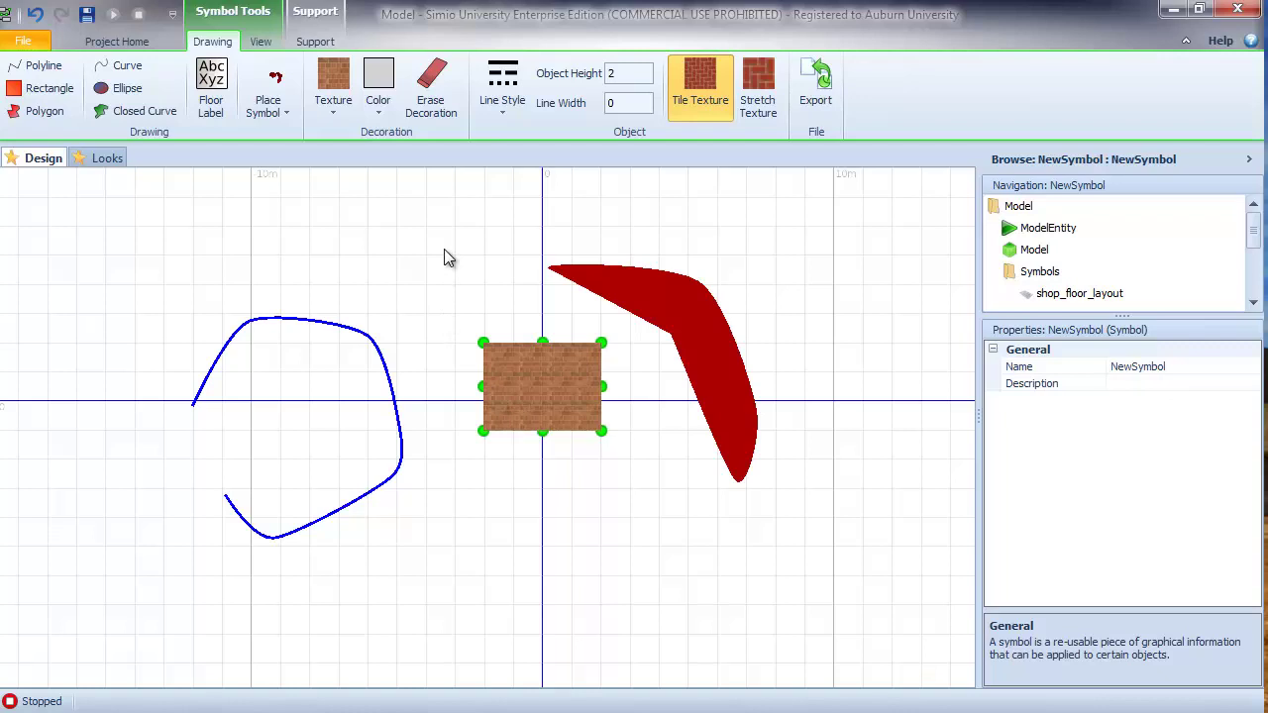
pyautogui.click(1030, 252)
pyautogui.moveTo(495, 543); pyautogui.dragTo(669, 561, button='right')
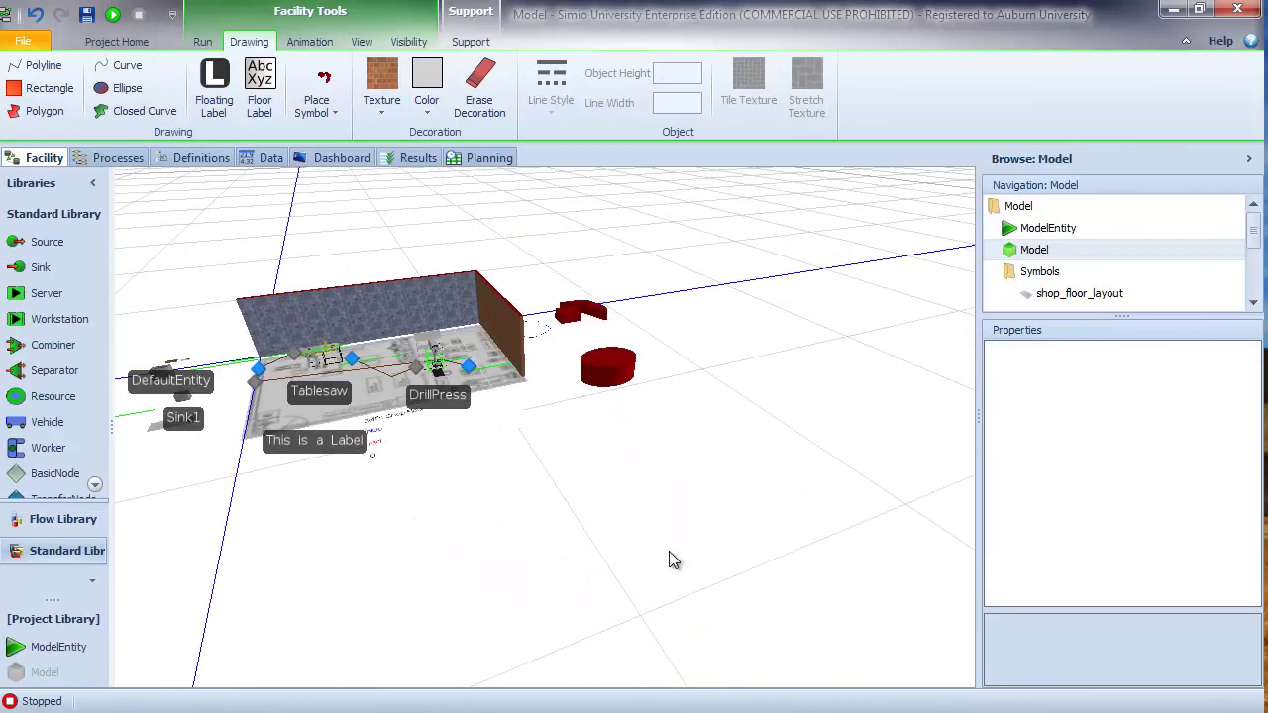
pyautogui.moveTo(474, 530); pyautogui.dragTo(1050, 588, button='right')
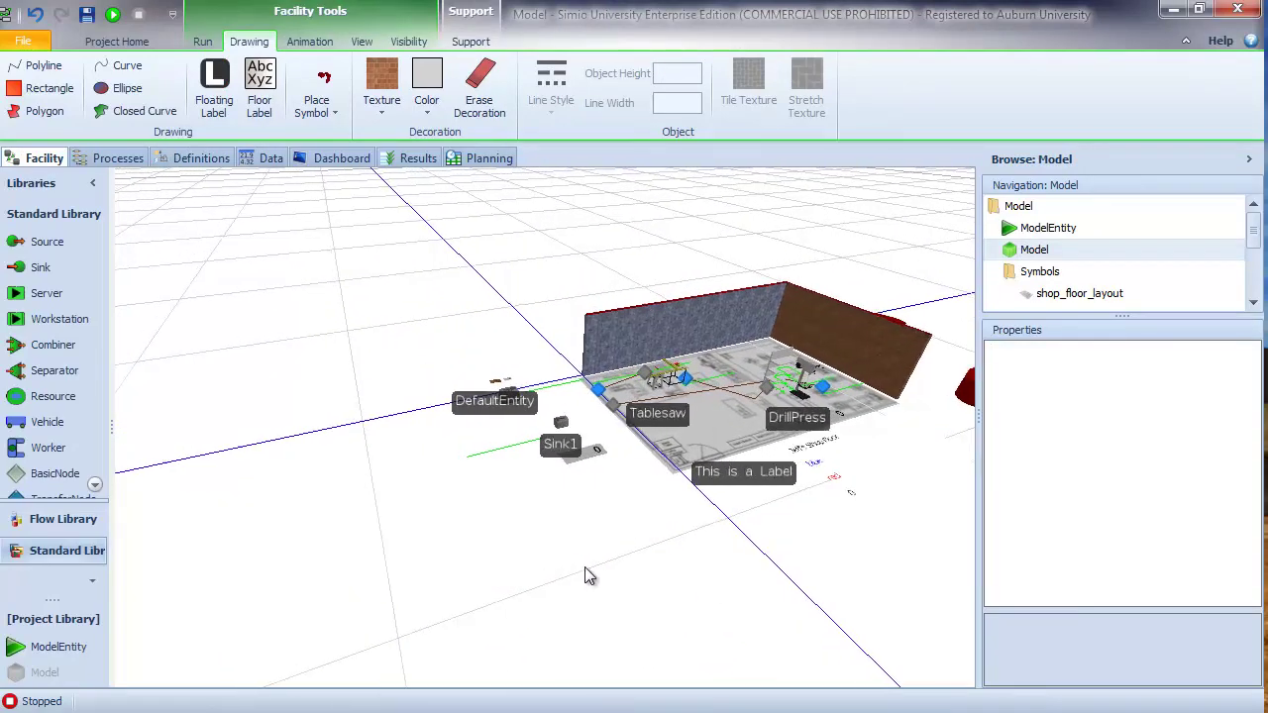
pyautogui.moveTo(585, 574); pyautogui.dragTo(630, 574)
pyautogui.click(600, 445)
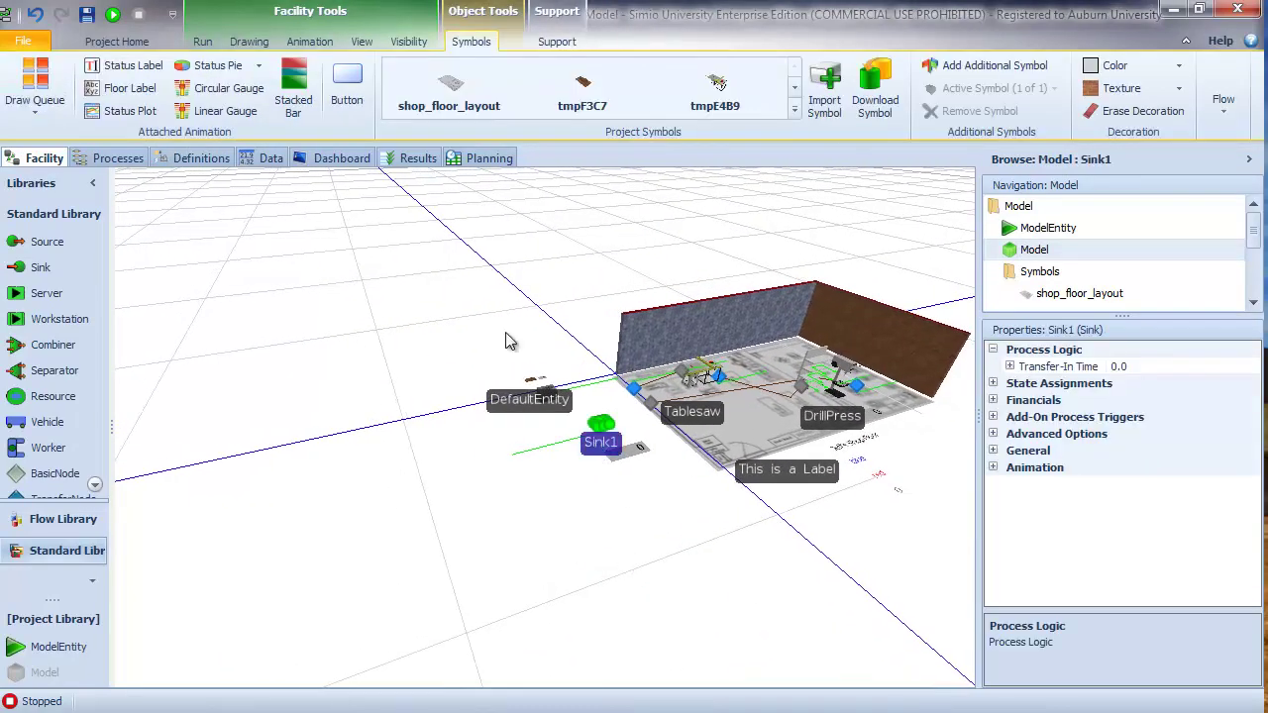
pyautogui.click(794, 110)
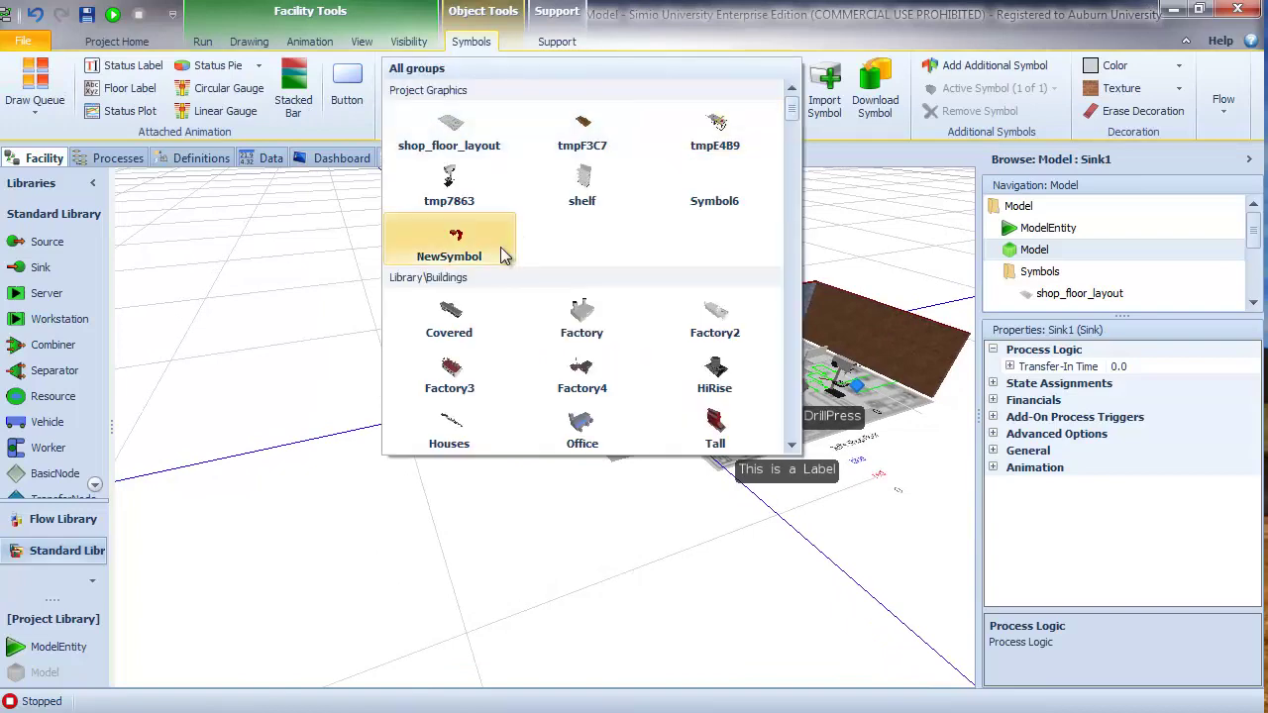
pyautogui.click(462, 240)
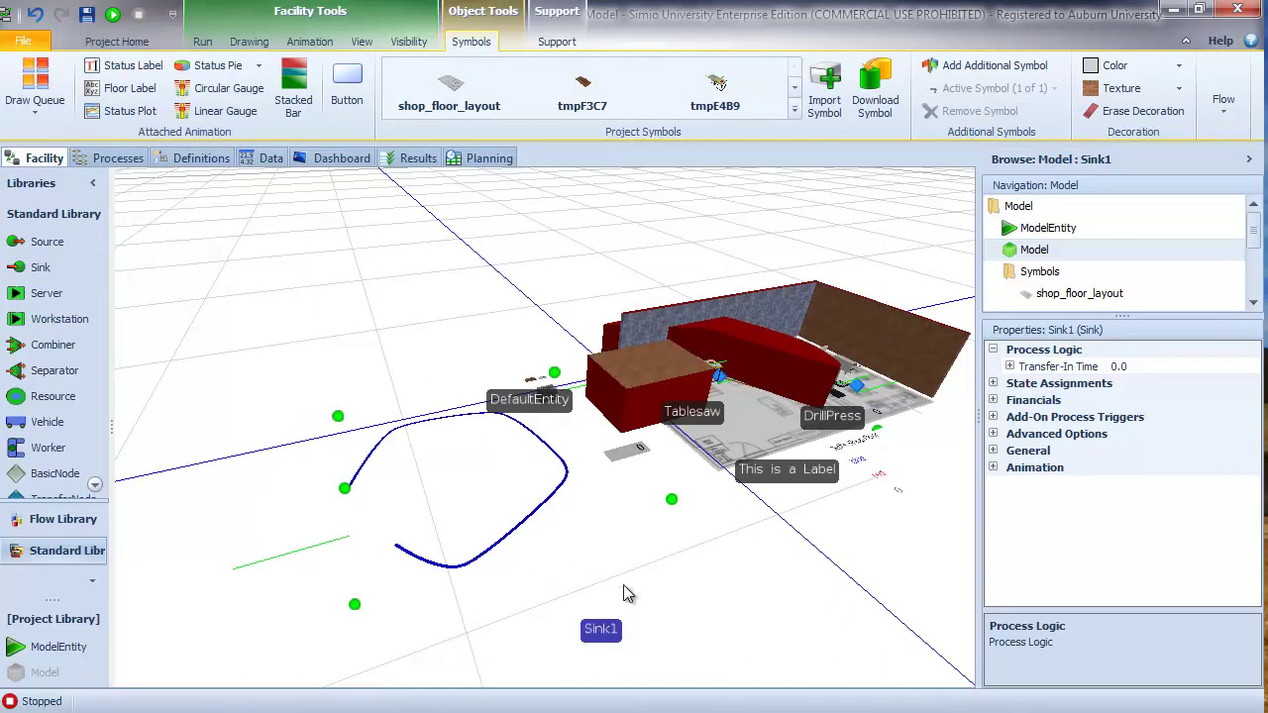
pyautogui.moveTo(355, 604); pyautogui.dragTo(500, 521)
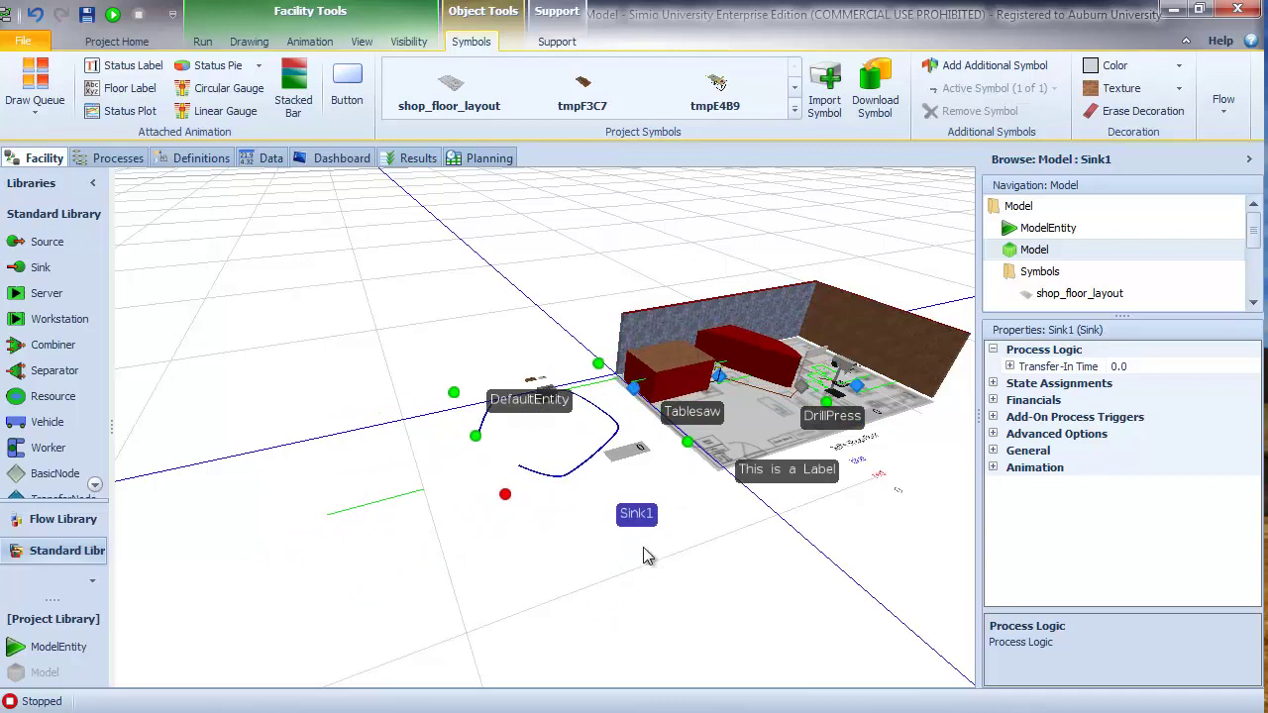
pyautogui.moveTo(643, 554); pyautogui.dragTo(282, 378)
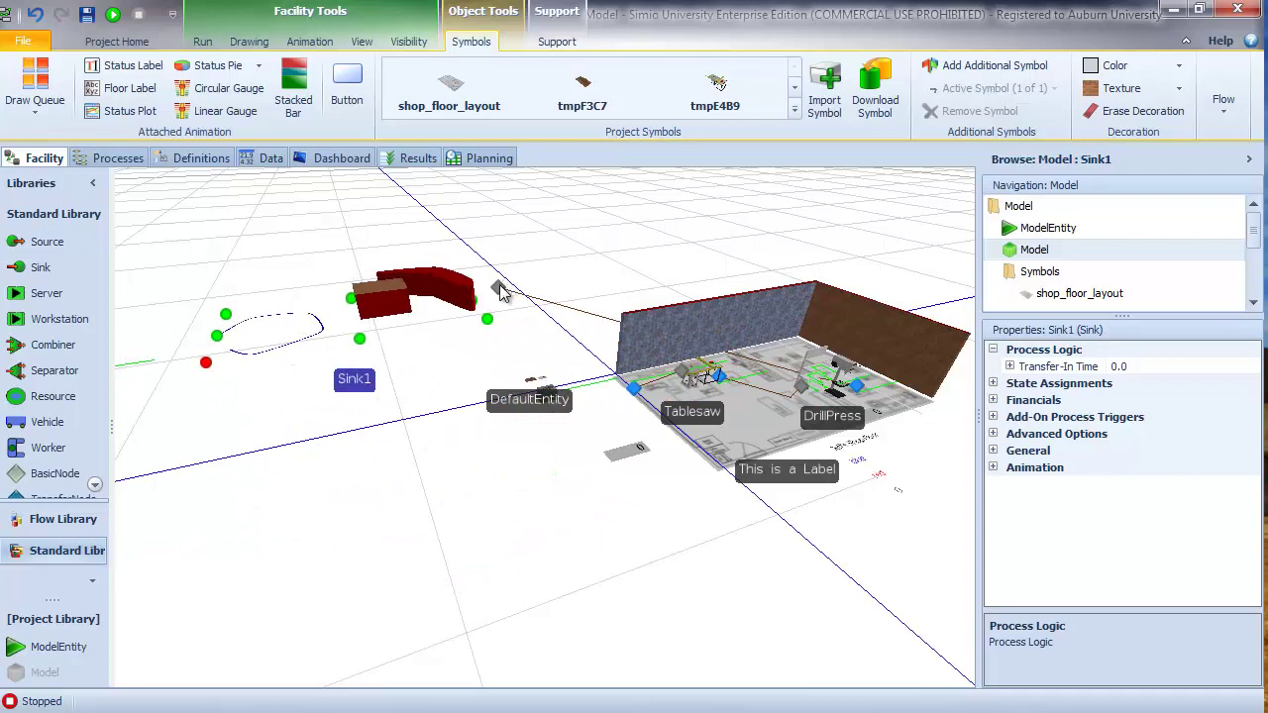
pyautogui.moveTo(501, 292); pyautogui.dragTo(653, 416)
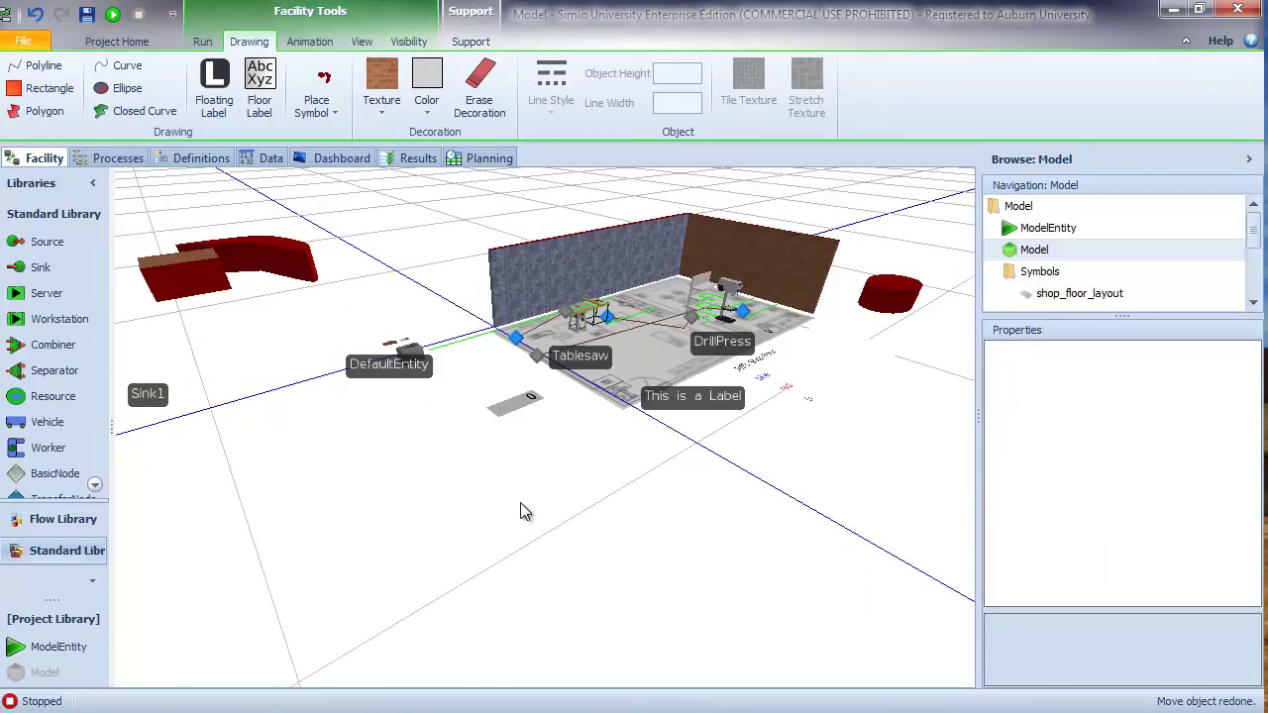
pyautogui.hotkey('ctrl', 'z')
pyautogui.hotkey('ctrl', 'z')
pyautogui.hotkey('ctrl', 'z')
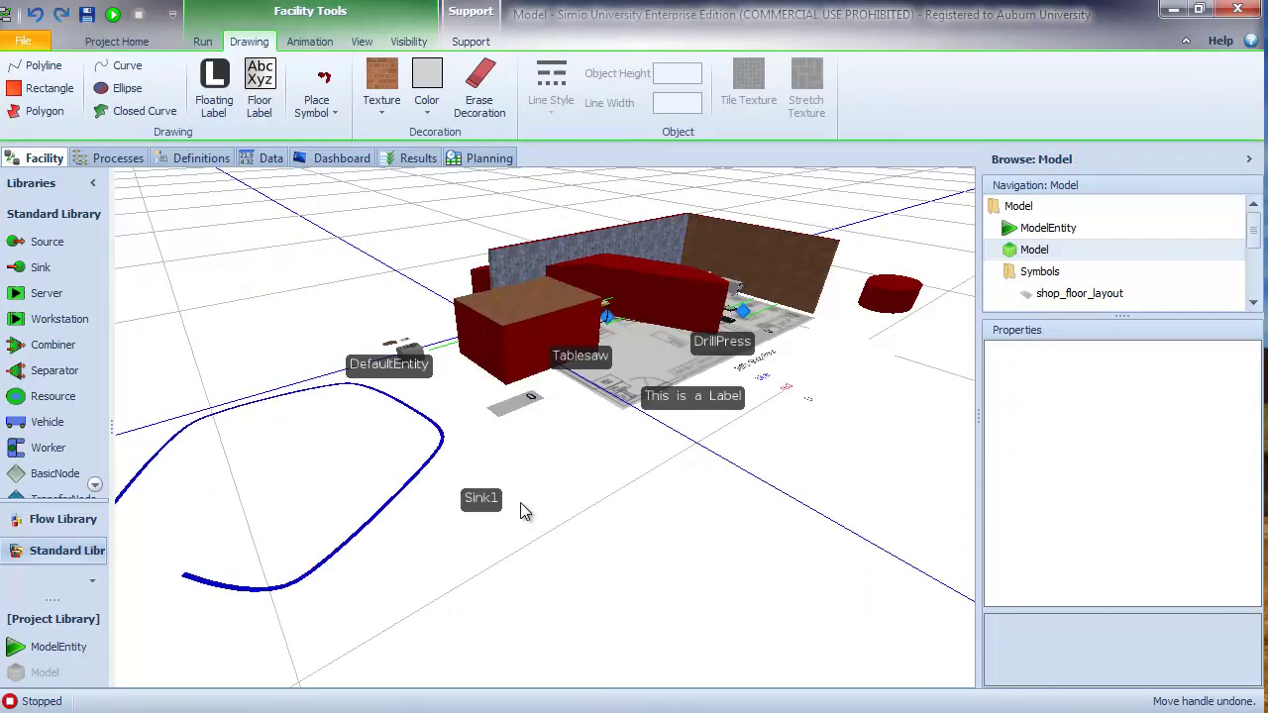
pyautogui.hotkey('ctrl', 'z')
pyautogui.hotkey('ctrl', 'z')
pyautogui.scroll(-4, 525, 511)
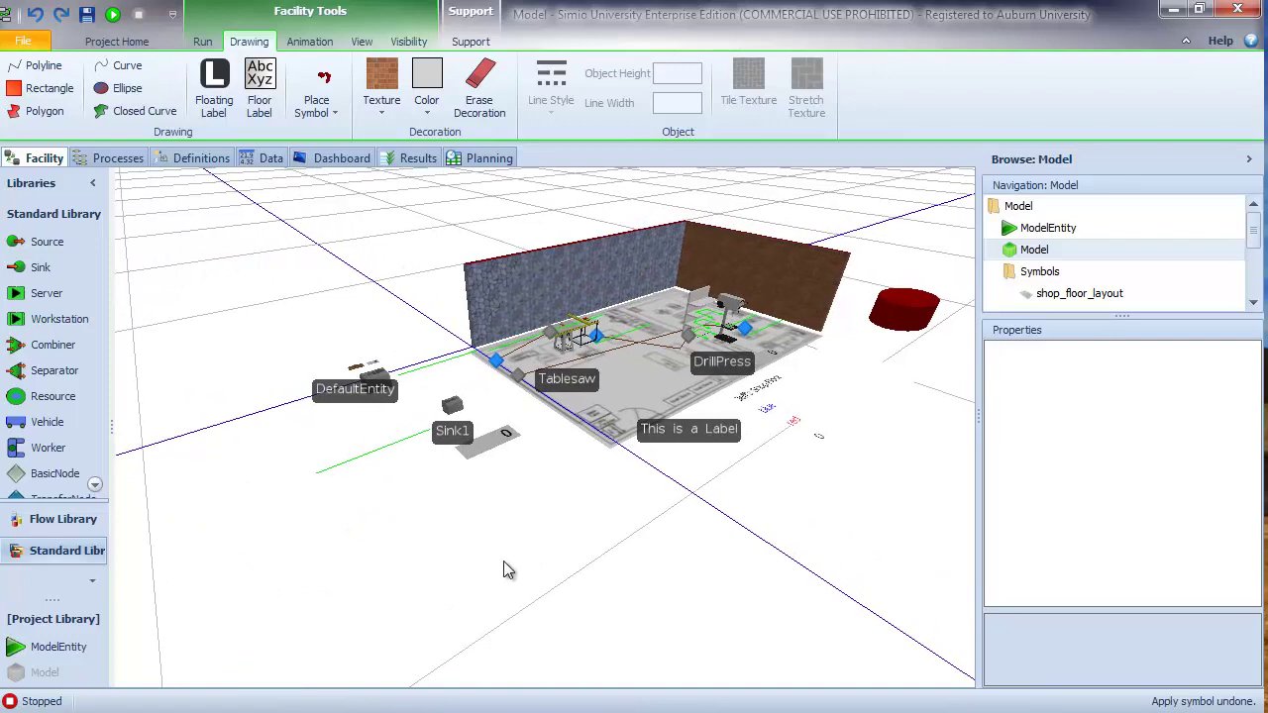
pyautogui.scroll(2, 493, 511)
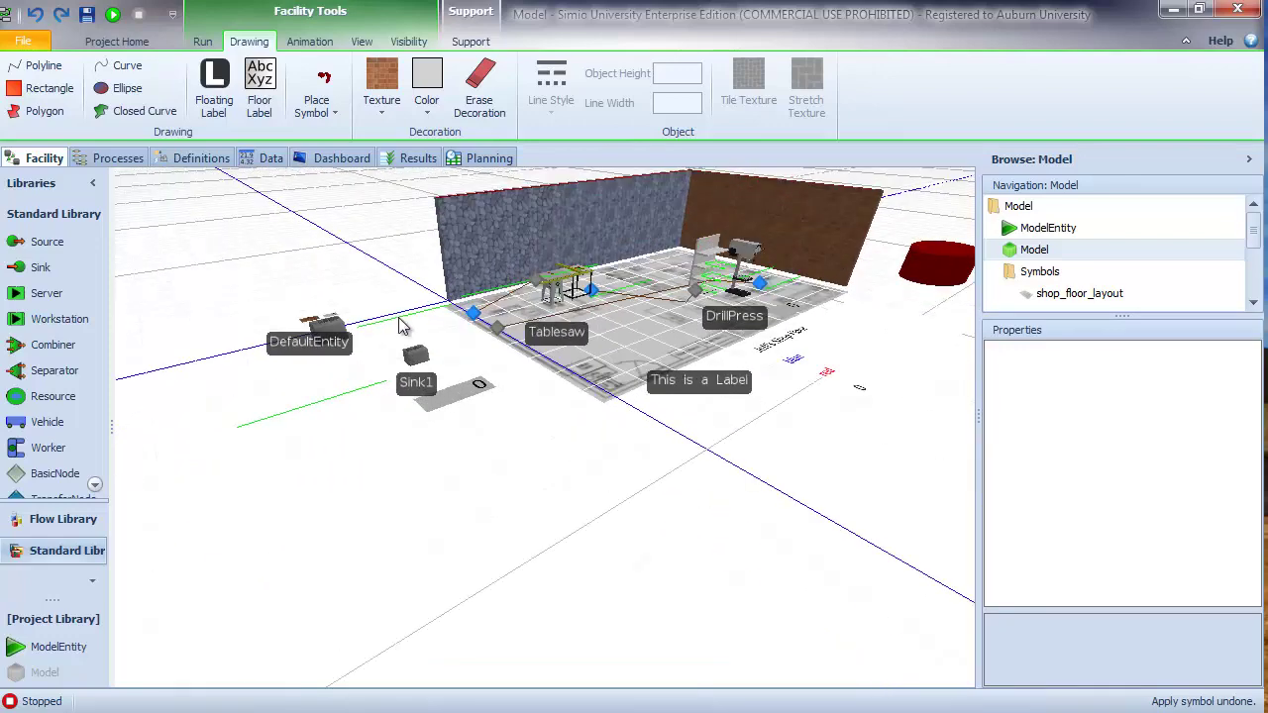
pyautogui.moveTo(588, 493); pyautogui.dragTo(845, 538)
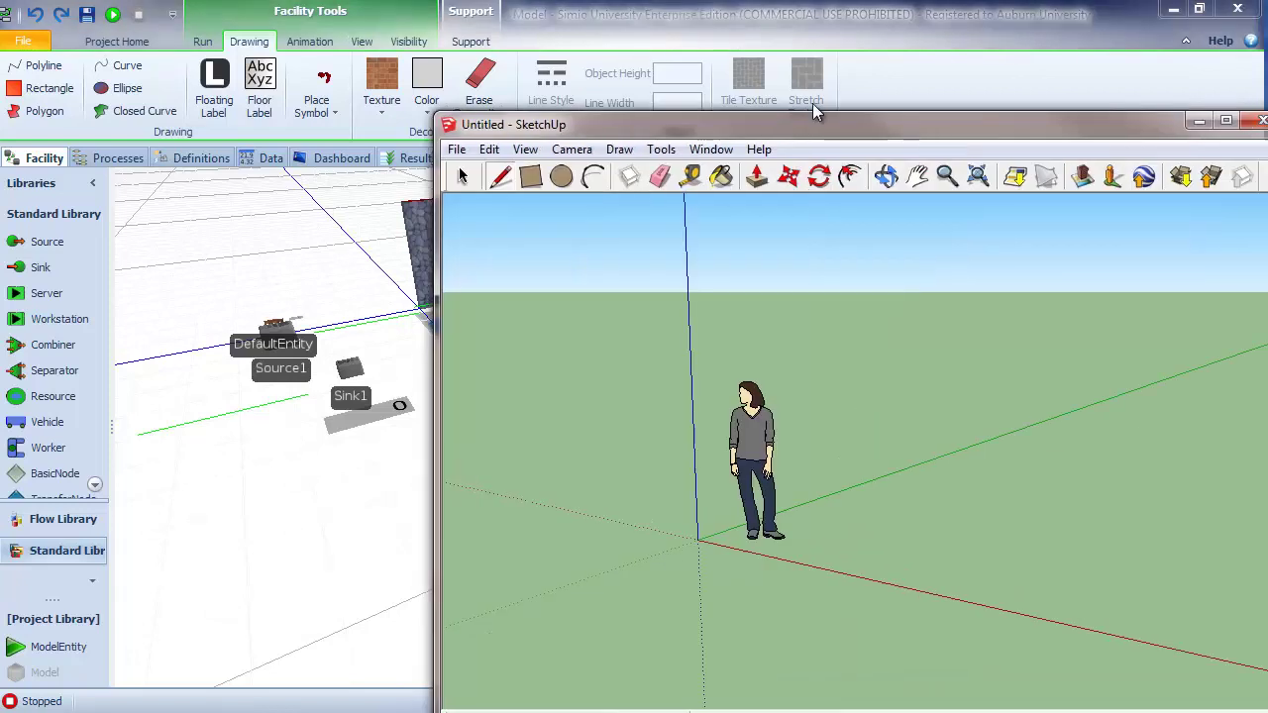
# Step: Move and resize the SketchUp window to the left, then delete the default person figure
pyautogui.moveTo(940, 123)
pyautogui.mouseDown()
pyautogui.moveTo(614, 55)
pyautogui.moveTo(606, 66)
pyautogui.mouseUp()
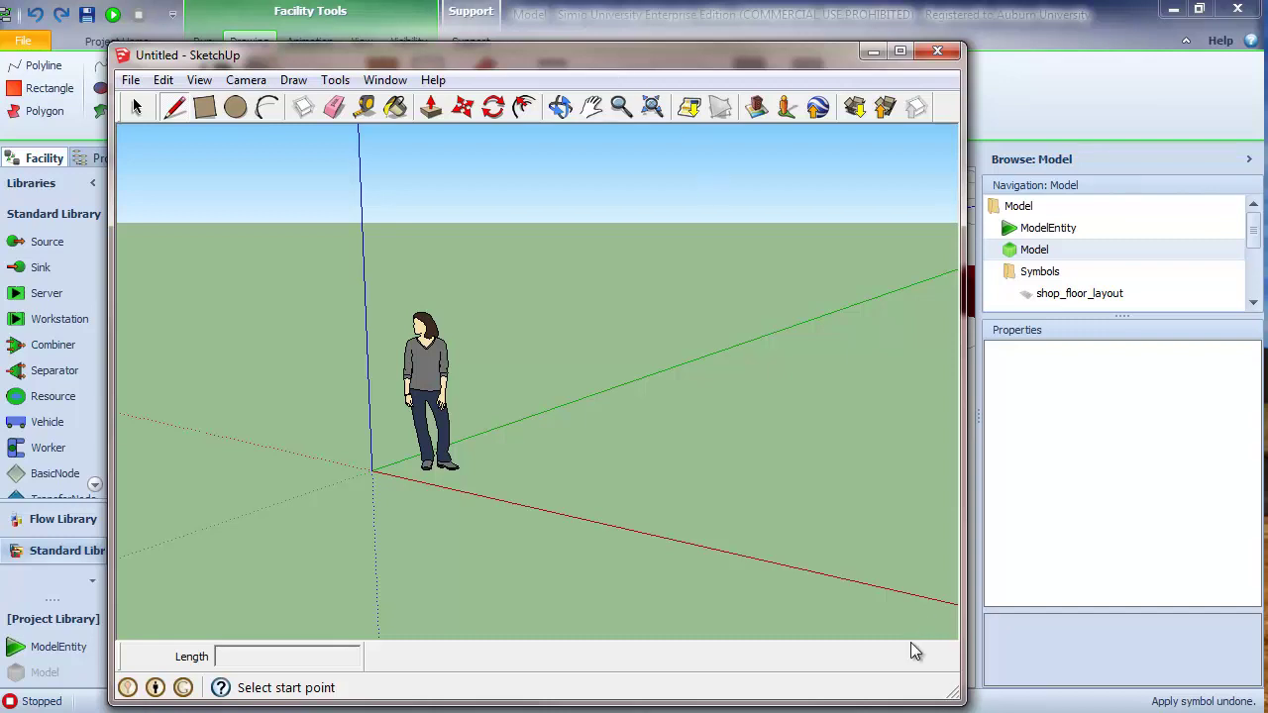
pyautogui.moveTo(954, 694)
pyautogui.mouseDown()
pyautogui.moveTo(968, 703)
pyautogui.moveTo(1014, 586)
pyautogui.mouseUp()
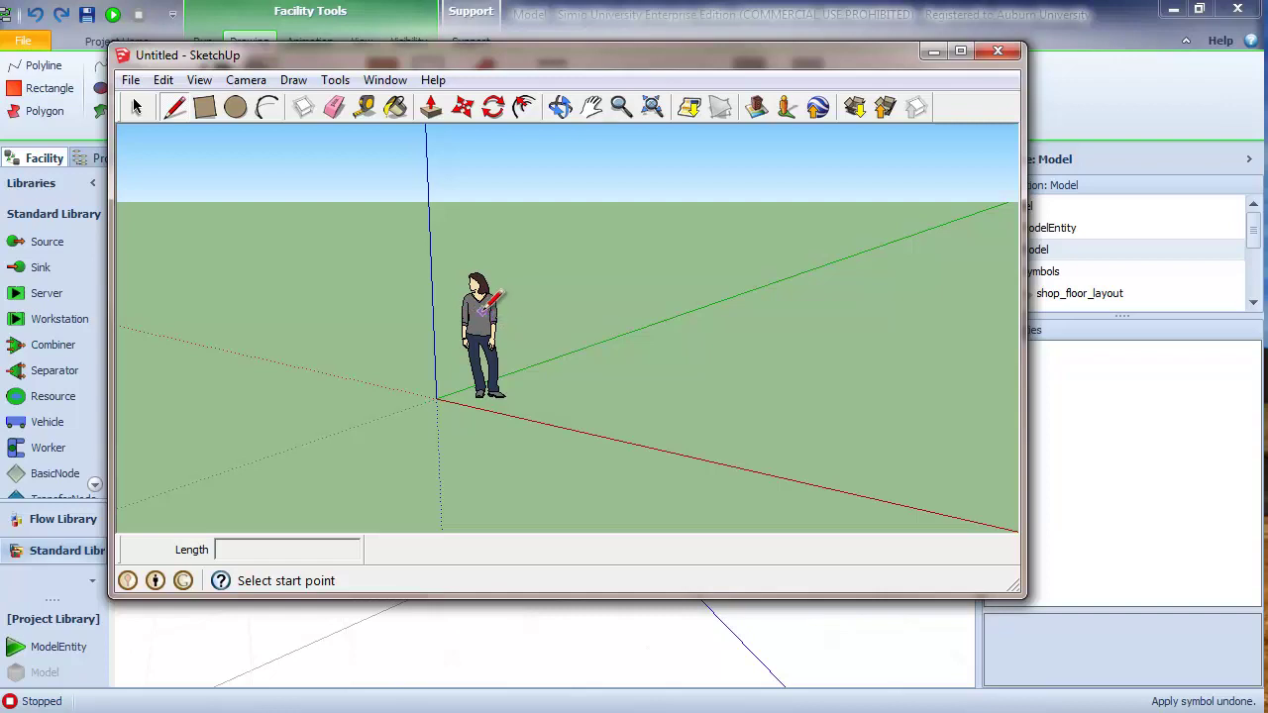
pyautogui.click(137, 109)
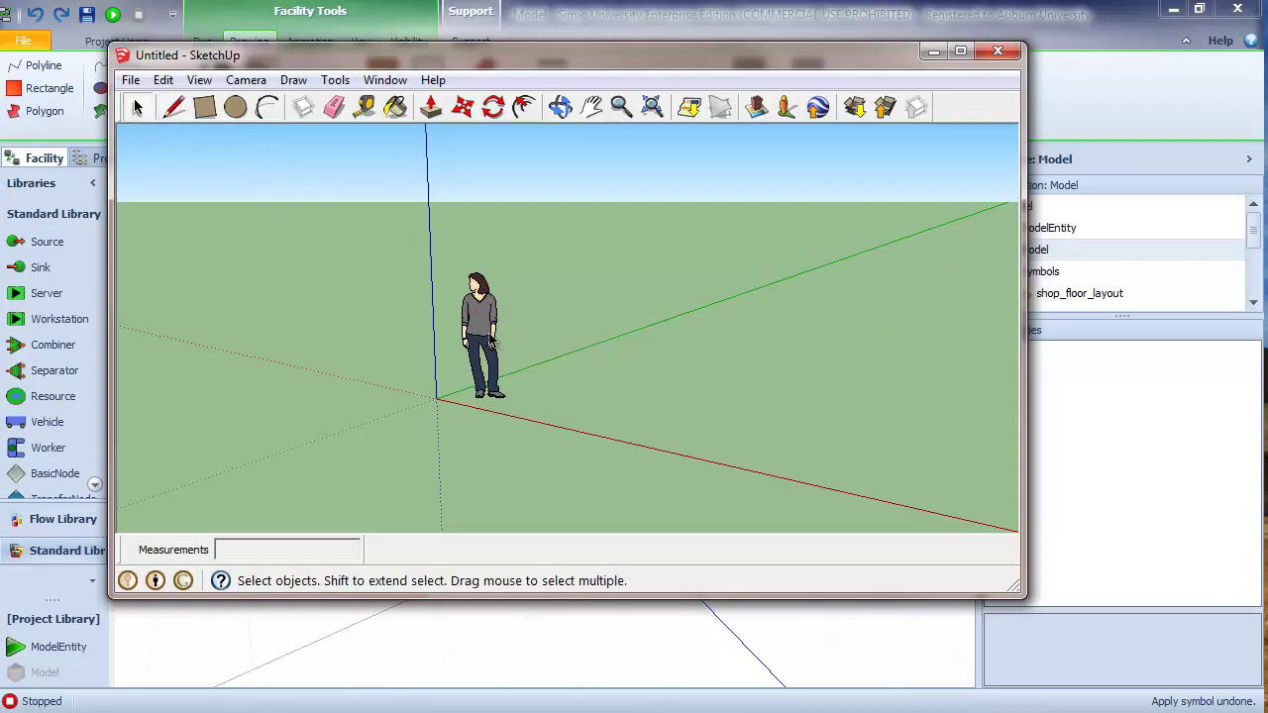
pyautogui.click(486, 338)
pyautogui.press('Delete')
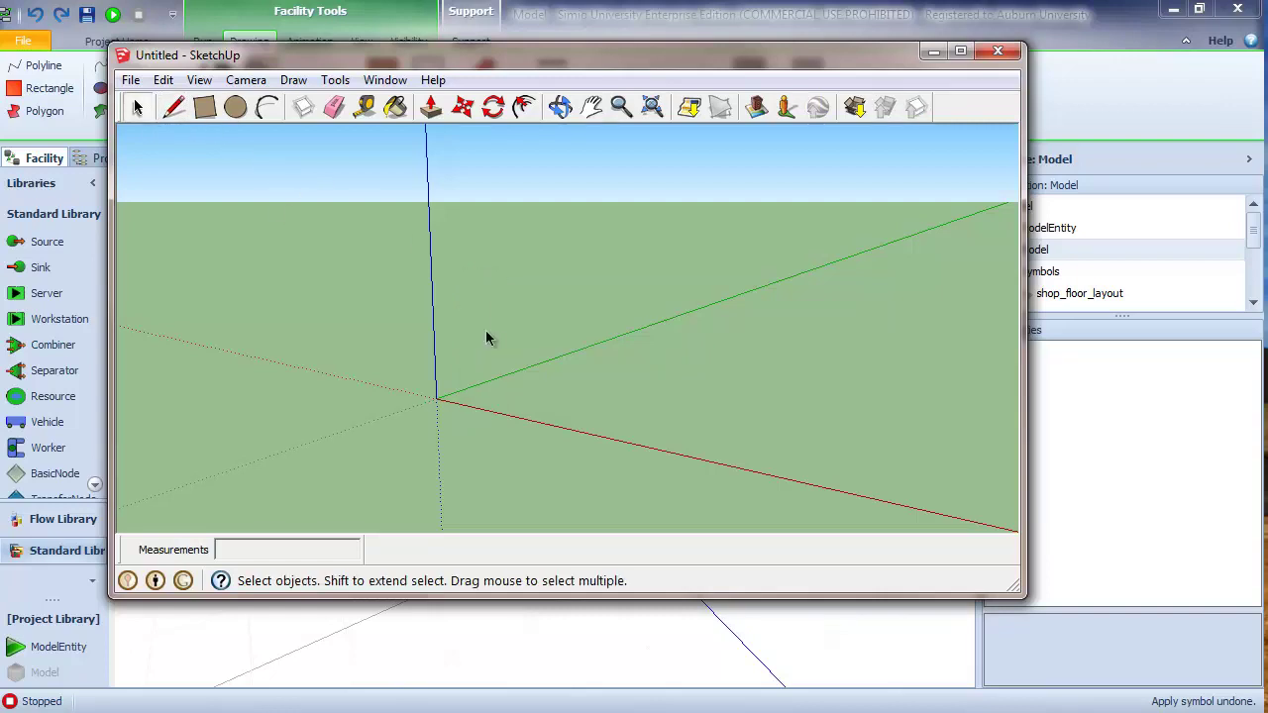
# Step: Draw a 3' by 3' square at the axis origin
pyautogui.click(206, 107)
pyautogui.click(436, 398)
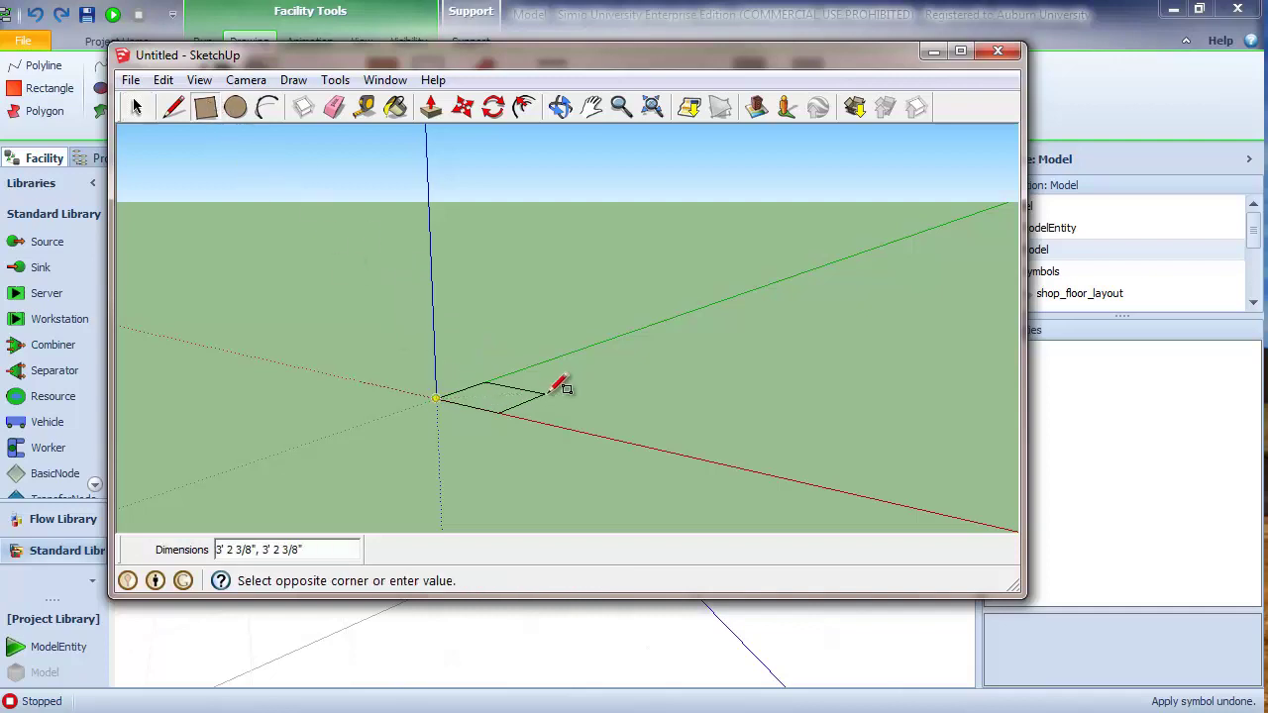
pyautogui.click(577, 391)
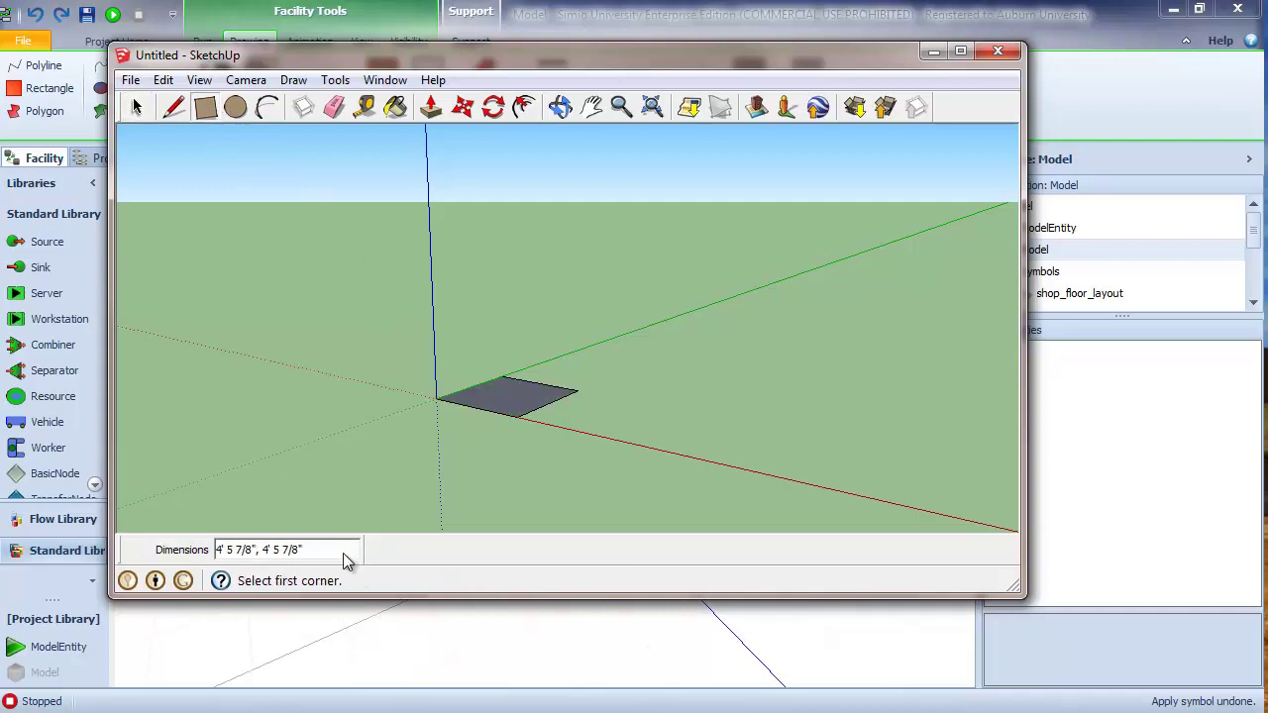
pyautogui.write("3'3")
pyautogui.press('BackSpace')
pyautogui.write(",3'")
pyautogui.press('Return')
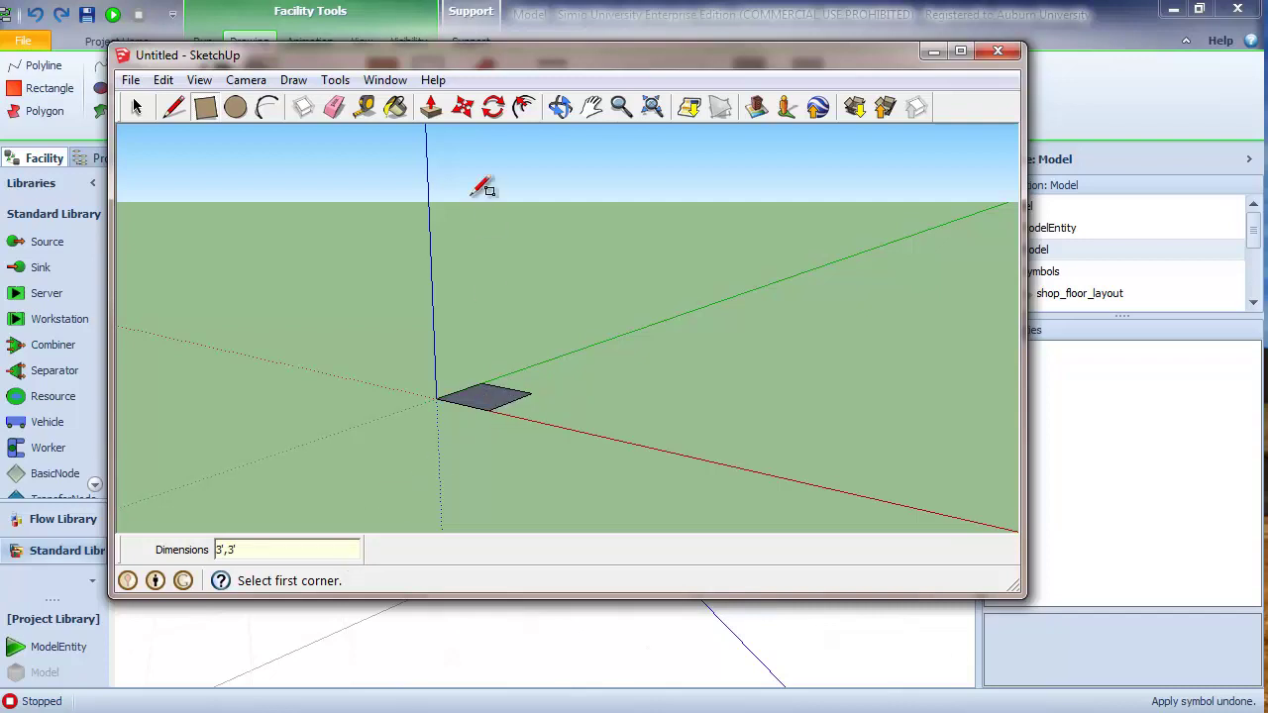
# Step: Push/Pull the square up 3' into a cube and orbit to view it from above
pyautogui.click(431, 107)
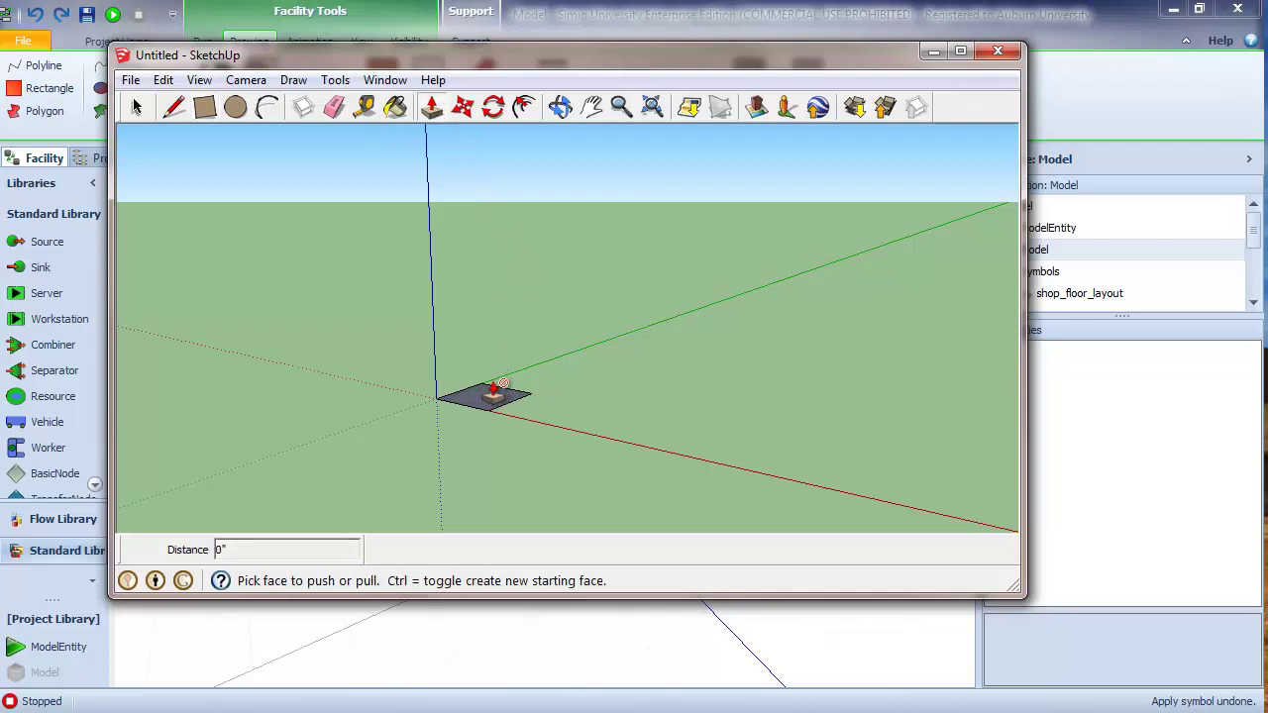
pyautogui.click(492, 401)
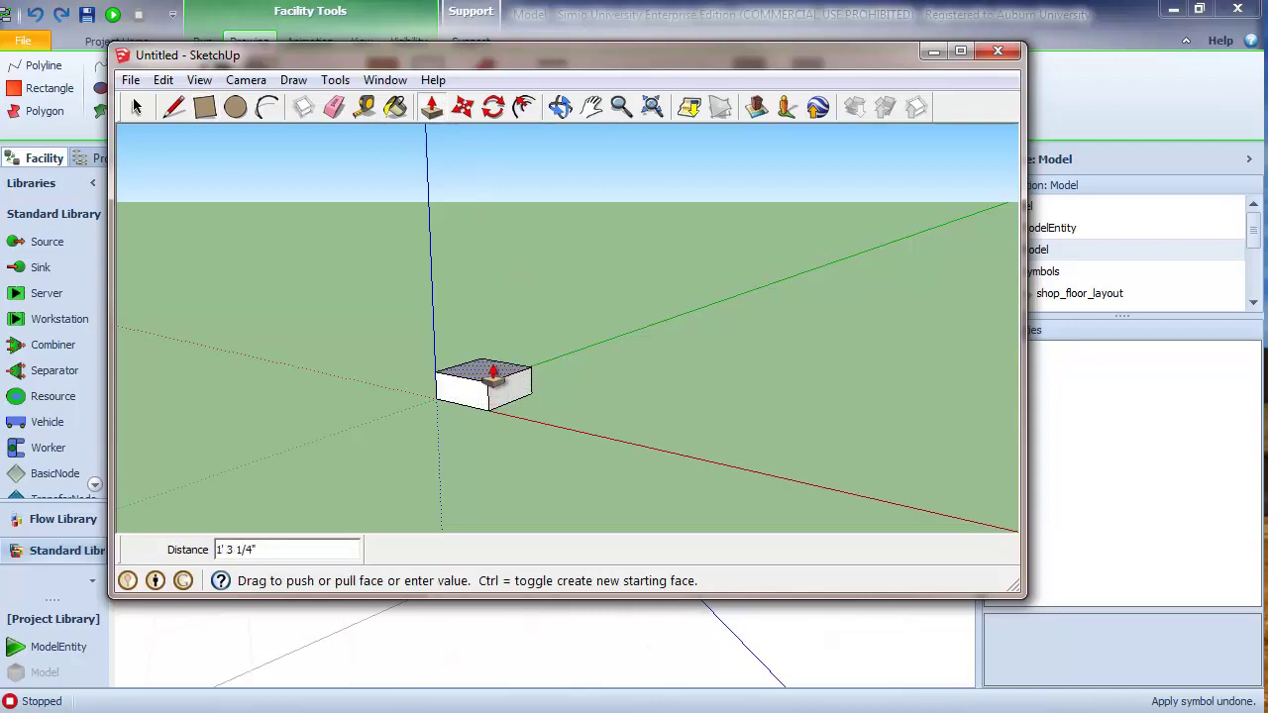
pyautogui.click(493, 371)
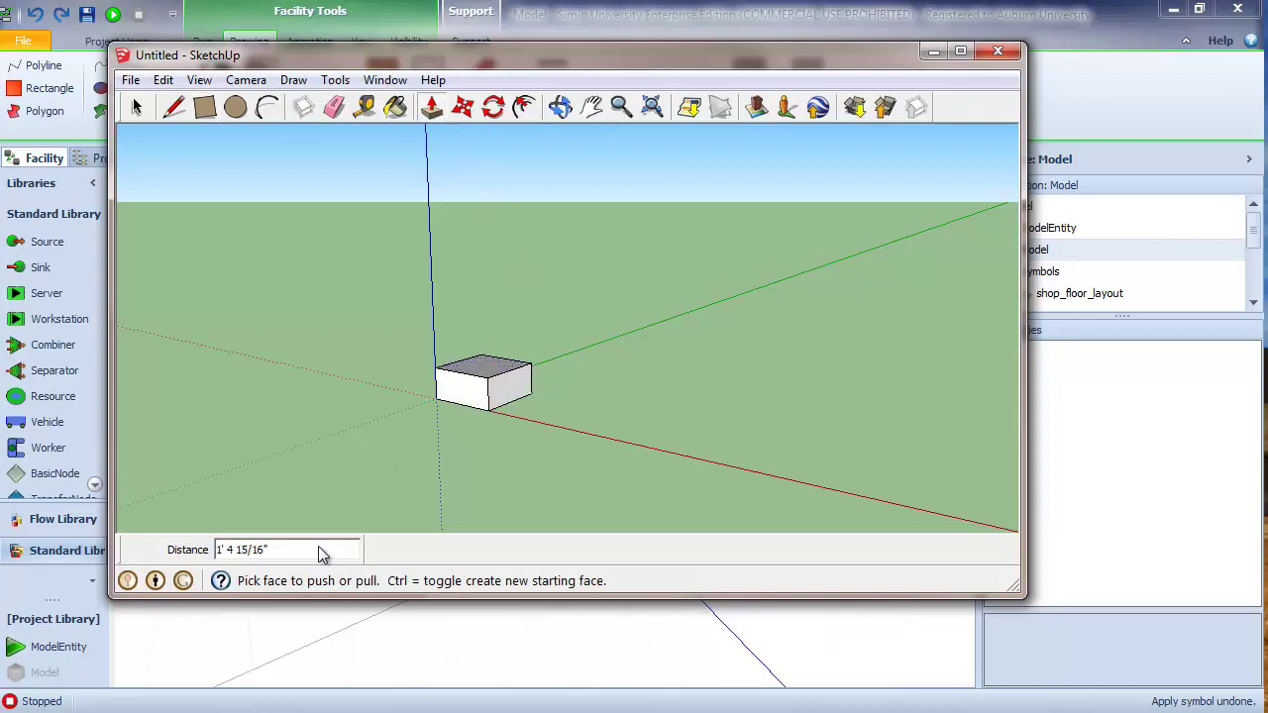
pyautogui.write('3')
pyautogui.press('Return')
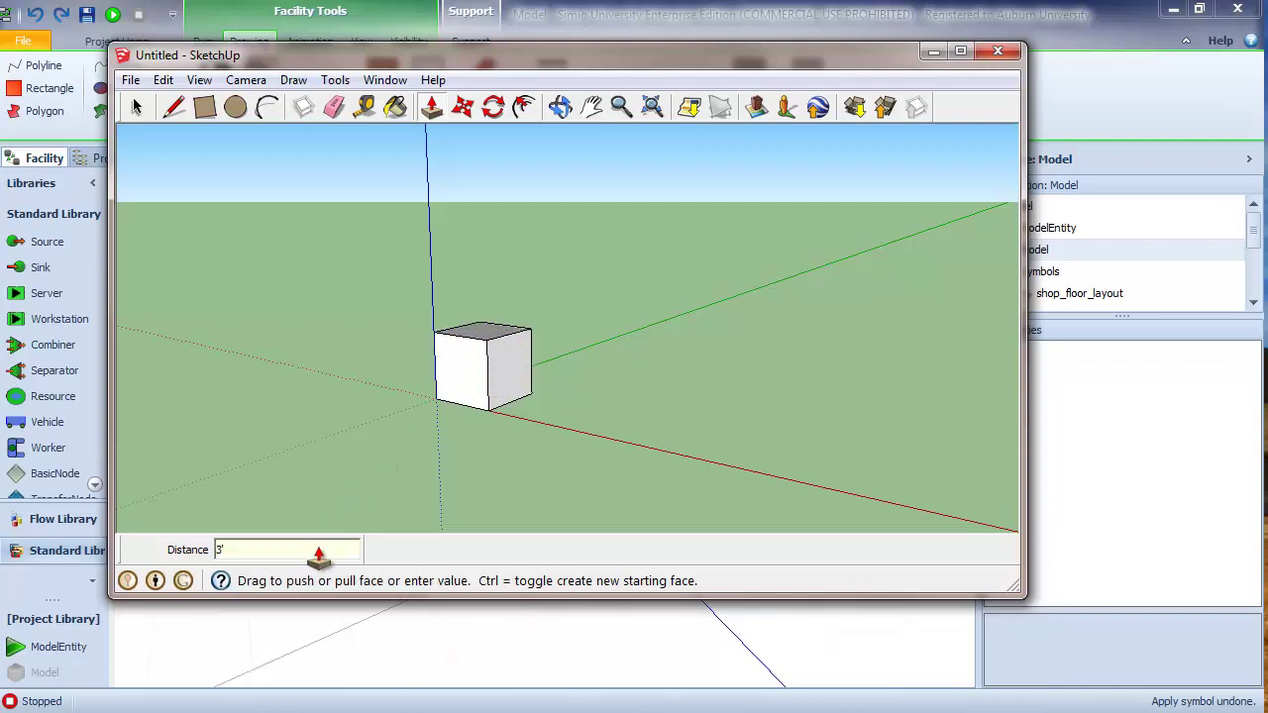
pyautogui.moveTo(634, 342)
pyautogui.mouseDown(button='middle')
pyautogui.moveTo(639, 414)
pyautogui.moveTo(719, 481)
pyautogui.moveTo(684, 385)
pyautogui.moveTo(588, 411)
pyautogui.moveTo(592, 370)
pyautogui.moveTo(795, 362)
pyautogui.moveTo(617, 351)
pyautogui.moveTo(623, 339)
pyautogui.moveTo(687, 320)
pyautogui.moveTo(849, 311)
pyautogui.moveTo(749, 351)
pyautogui.moveTo(722, 348)
pyautogui.mouseUp(button='middle')
pyautogui.click(205, 107)
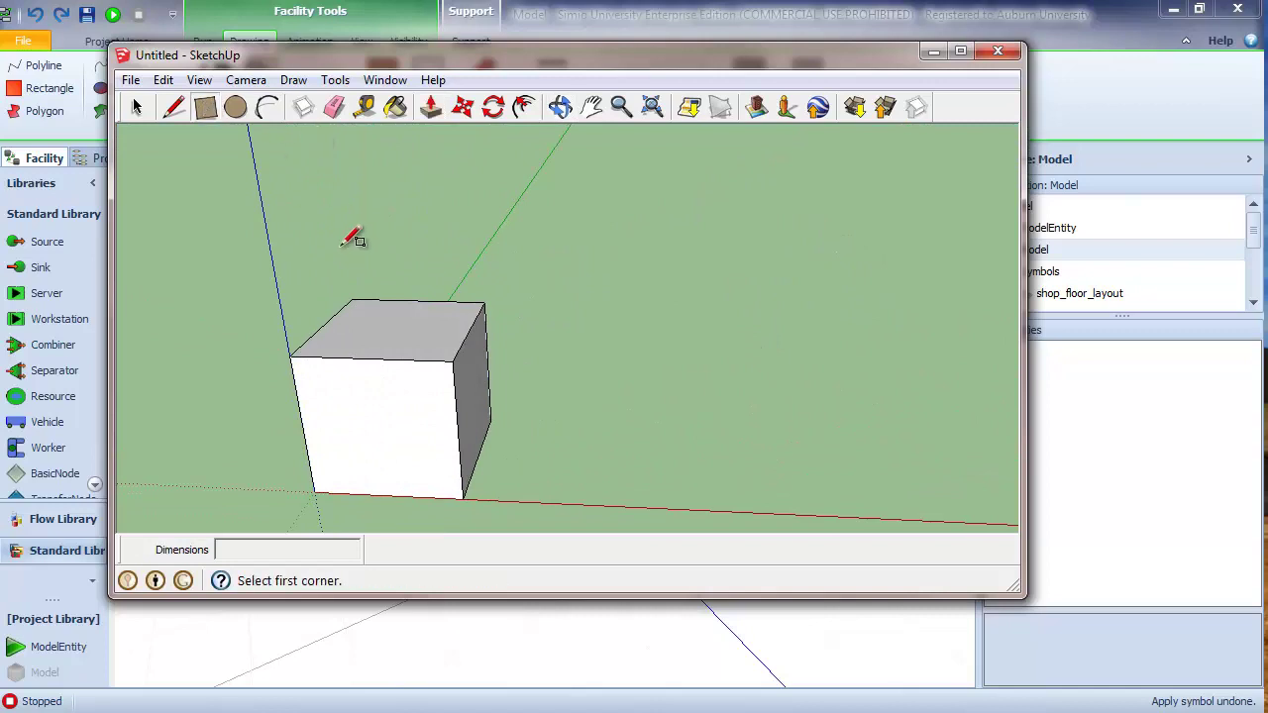
# Step: Draw a small rectangle on the cube's side face and pull it out into a side box
pyautogui.click(472, 370)
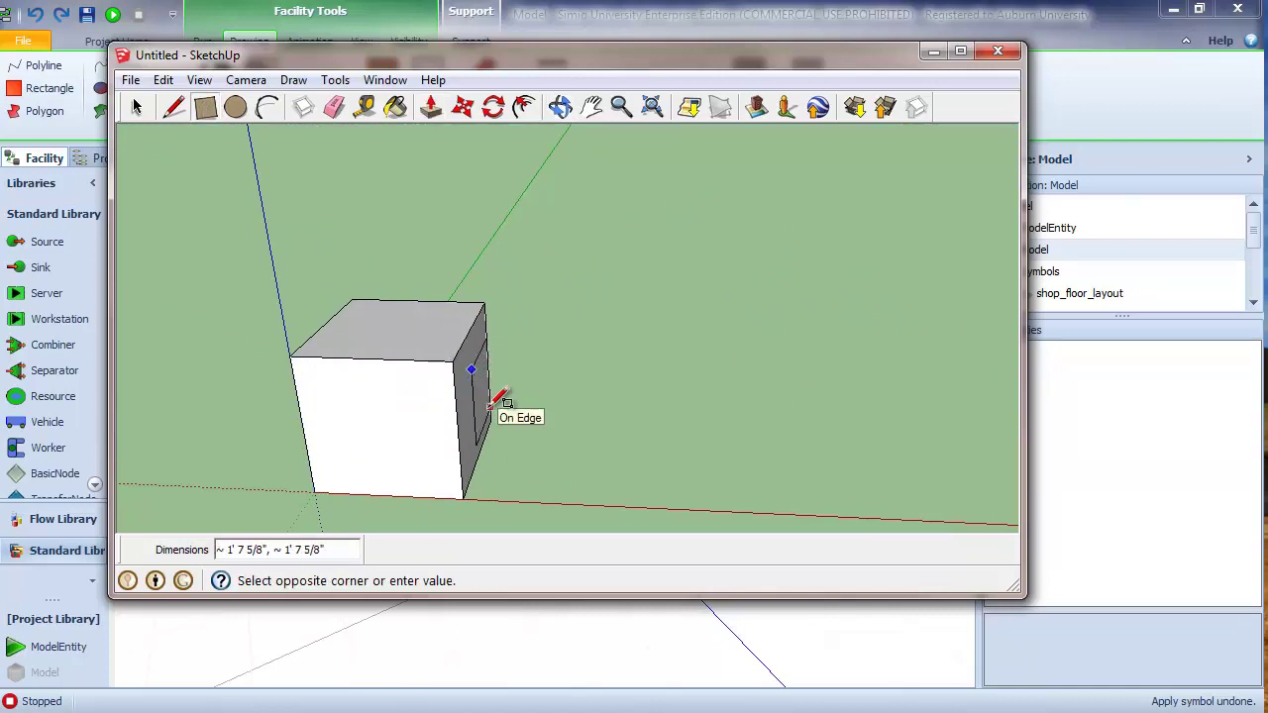
pyautogui.click(489, 406)
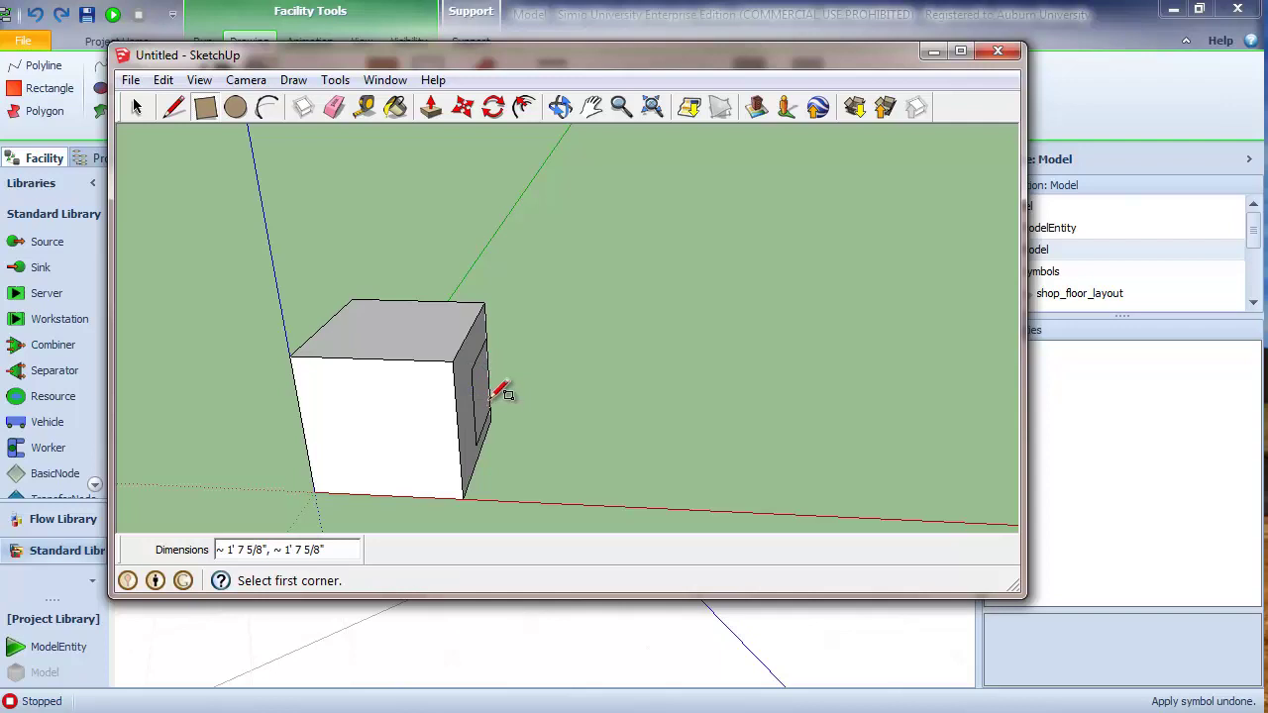
pyautogui.click(428, 107)
pyautogui.click(478, 382)
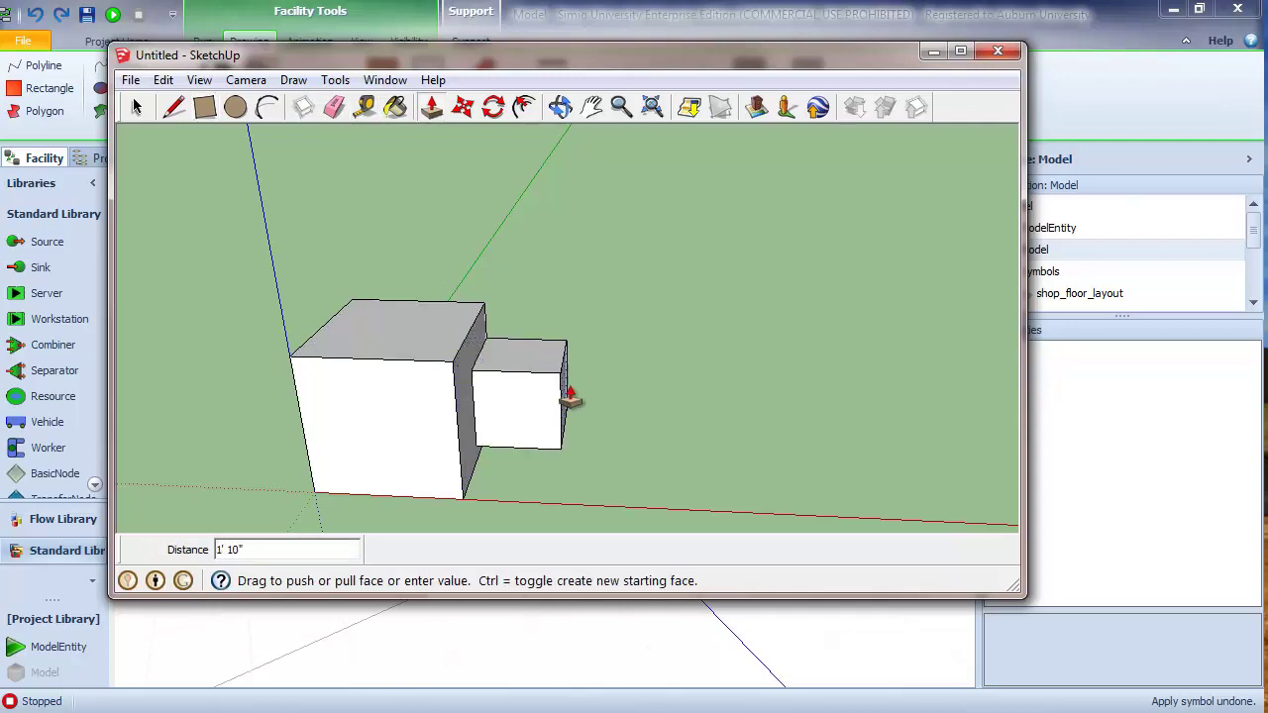
pyautogui.click(578, 398)
# Step: Draw a circle on the cube's top and extrude it into a tall cylinder, then orbit to inspect
pyautogui.click(236, 107)
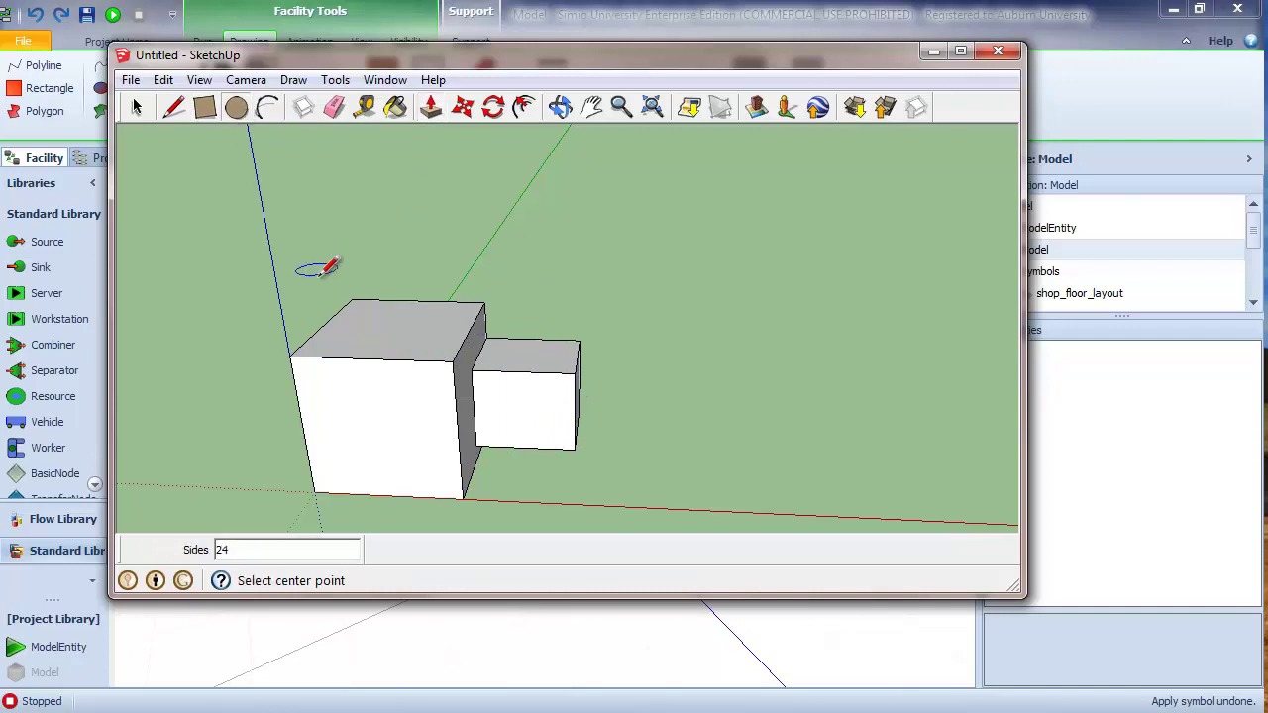
pyautogui.click(369, 322)
pyautogui.click(392, 320)
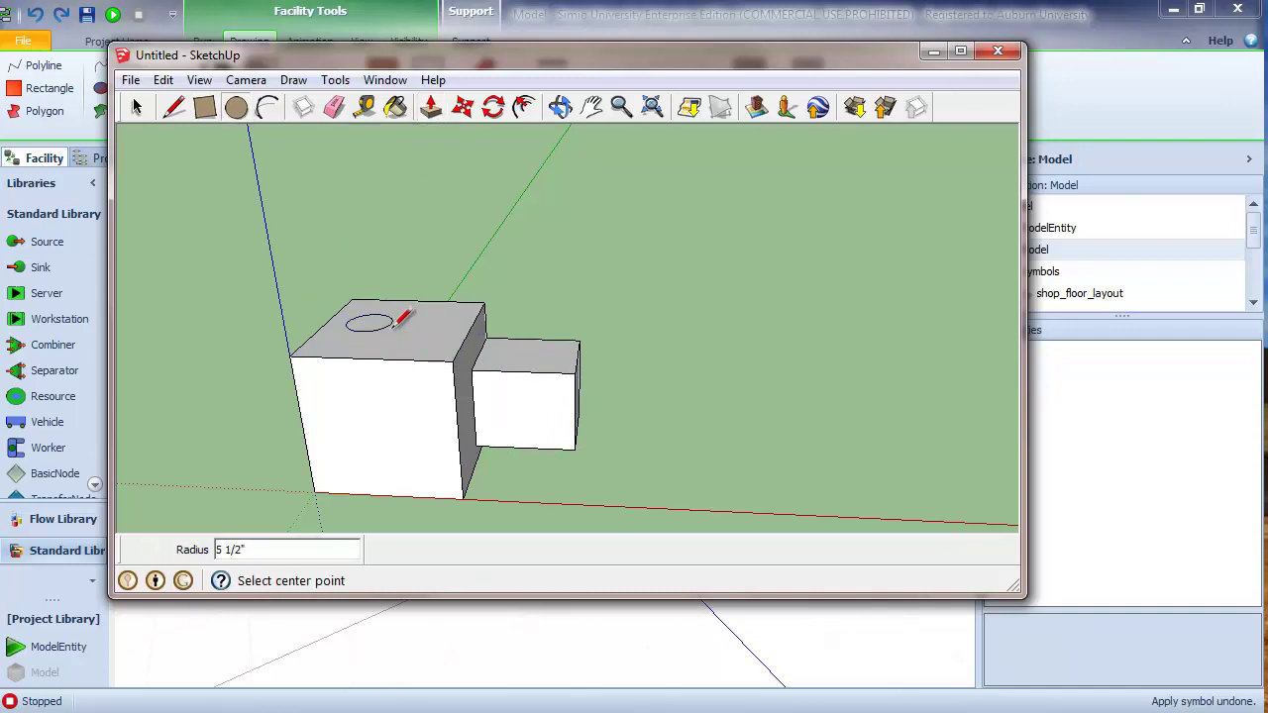
pyautogui.click(429, 107)
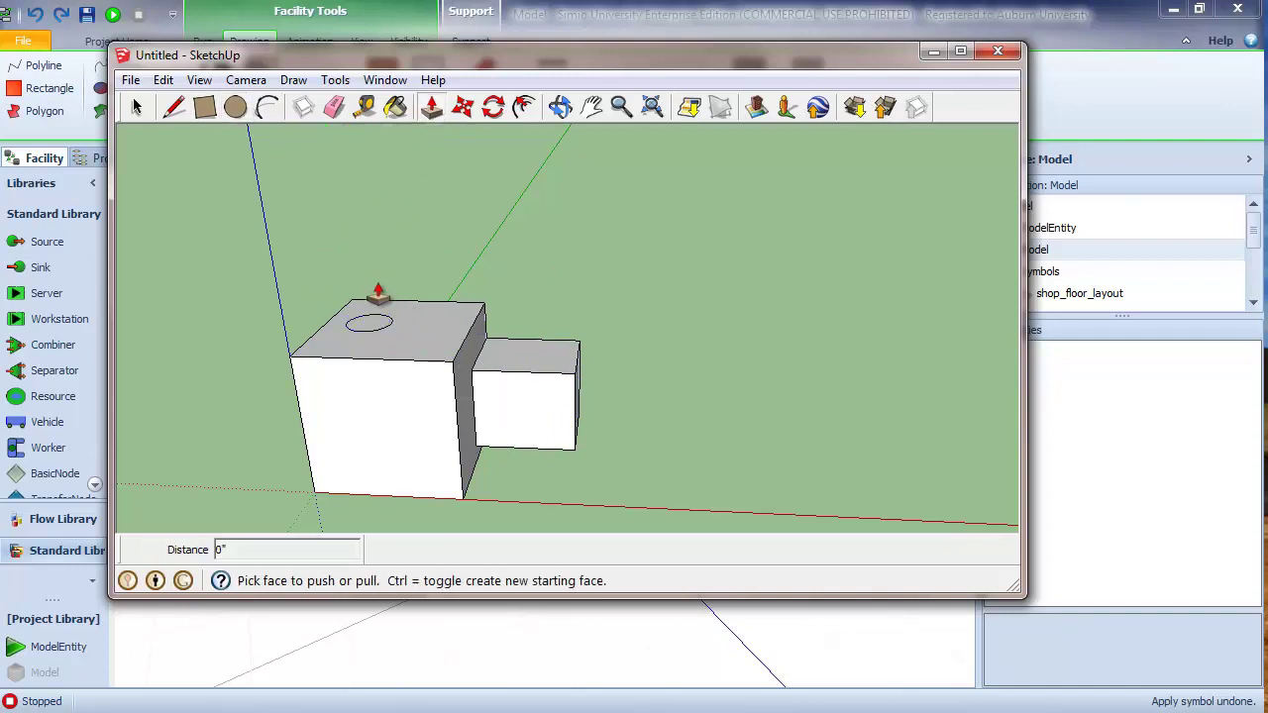
pyautogui.scroll(2, 366, 321)
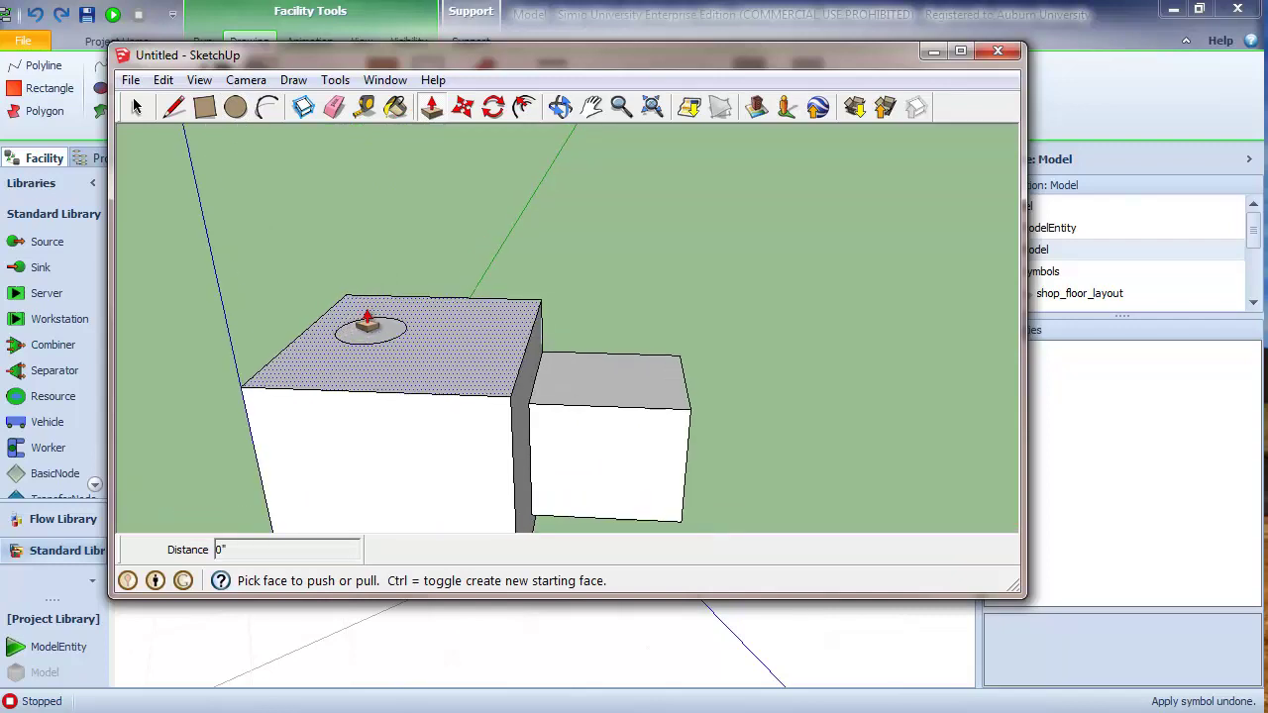
pyautogui.click(368, 322)
pyautogui.click(353, 190)
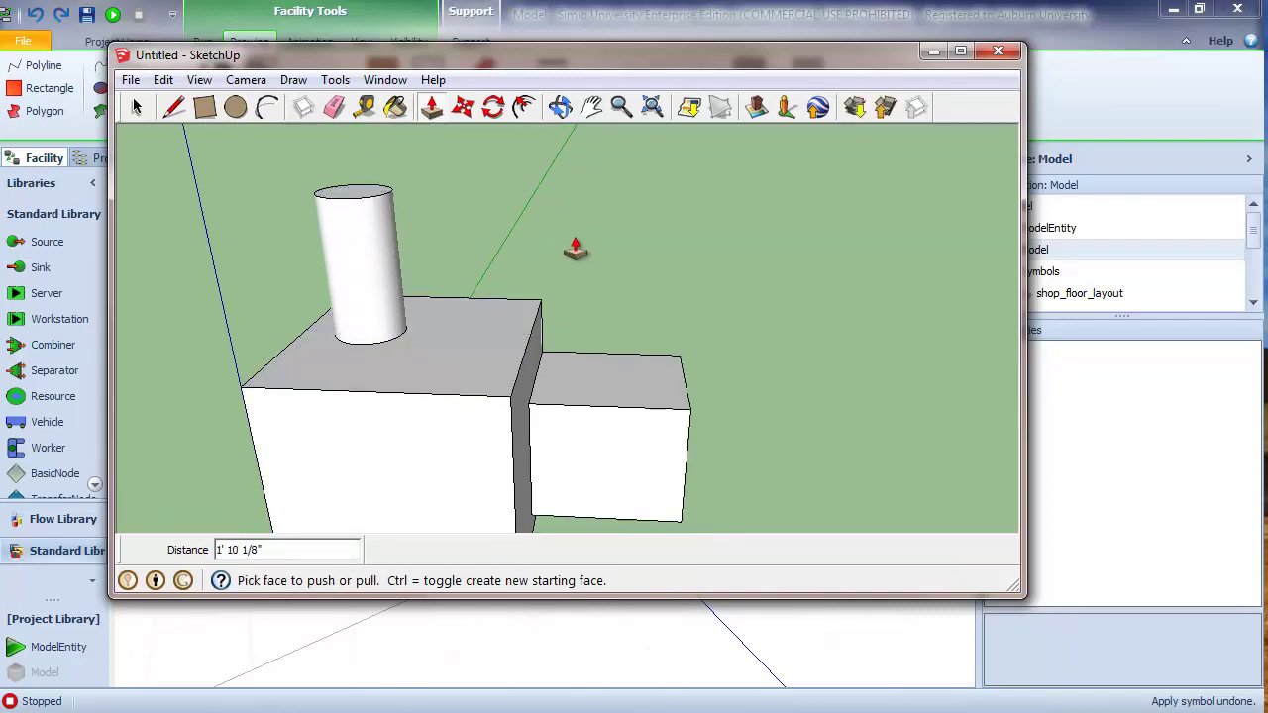
pyautogui.moveTo(716, 220)
pyautogui.mouseDown(button='middle')
pyautogui.moveTo(682, 353)
pyautogui.moveTo(346, 195)
pyautogui.moveTo(652, 342)
pyautogui.moveTo(691, 280)
pyautogui.moveTo(691, 462)
pyautogui.moveTo(753, 353)
pyautogui.moveTo(702, 495)
pyautogui.mouseUp(button='middle')
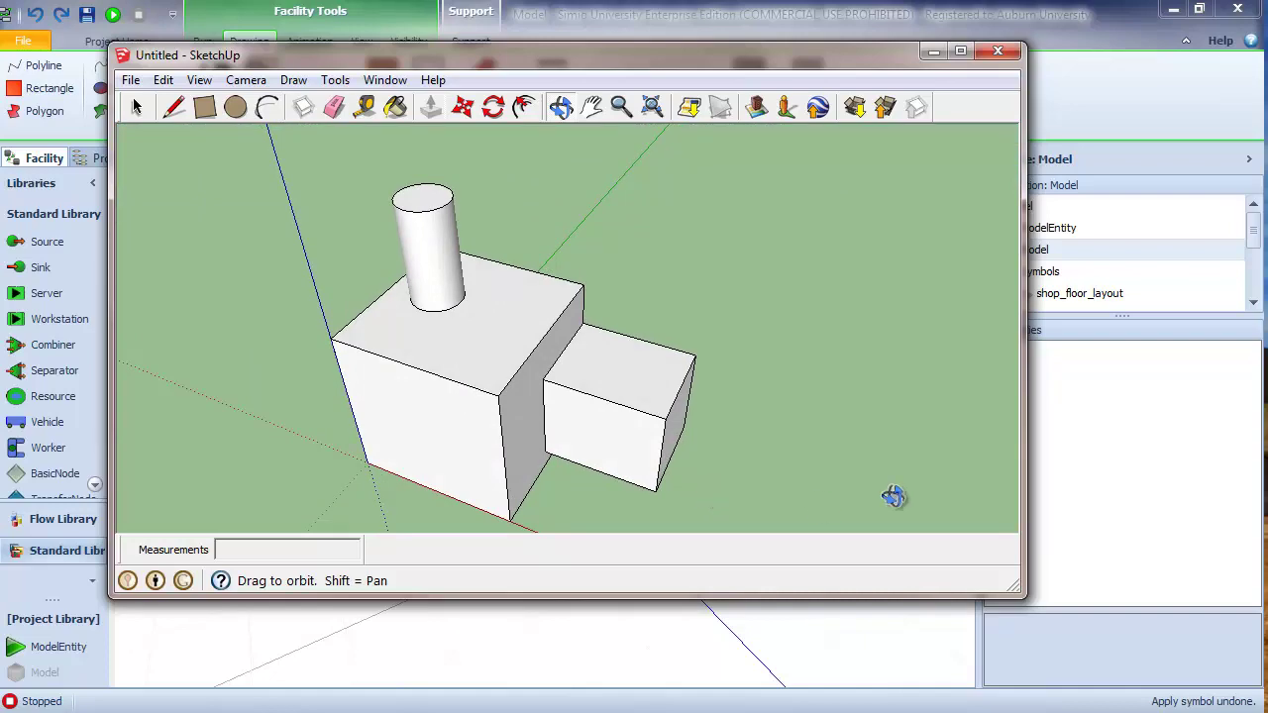
pyautogui.click(130, 81)
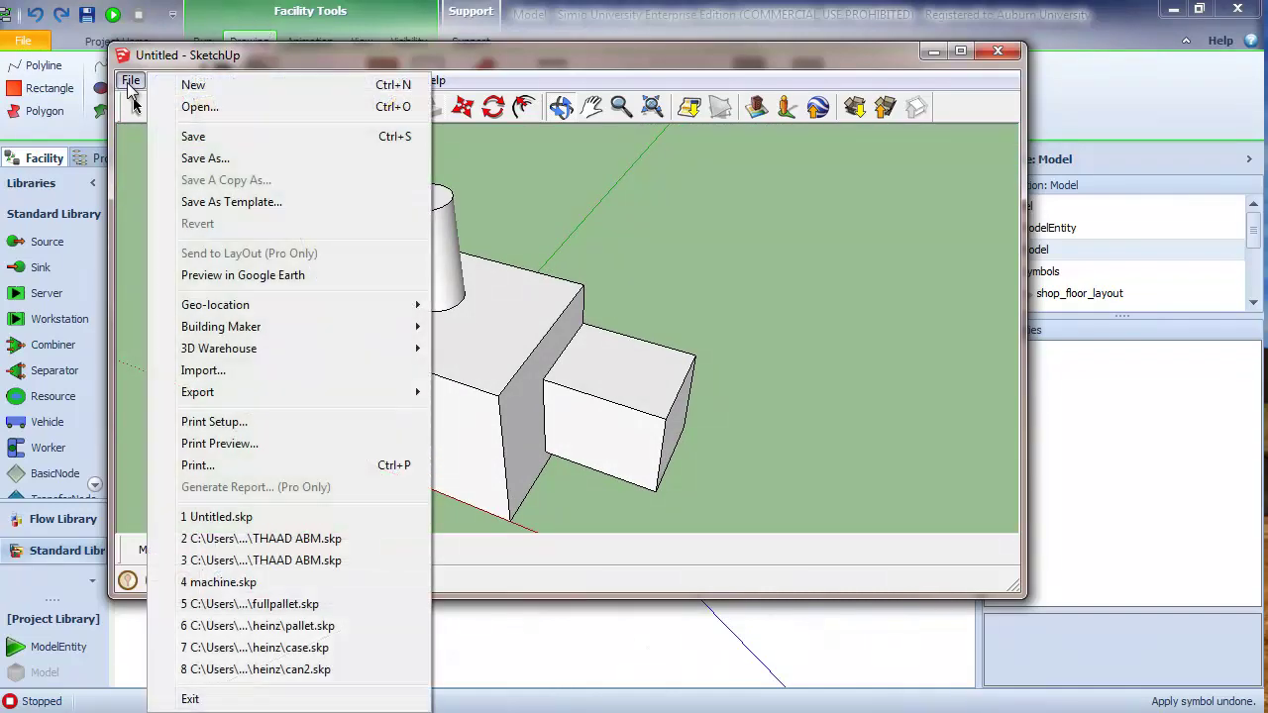
# Step: Save the machine as Untitled.skp, overwrite the existing file, and return to Simio
pyautogui.click(192, 135)
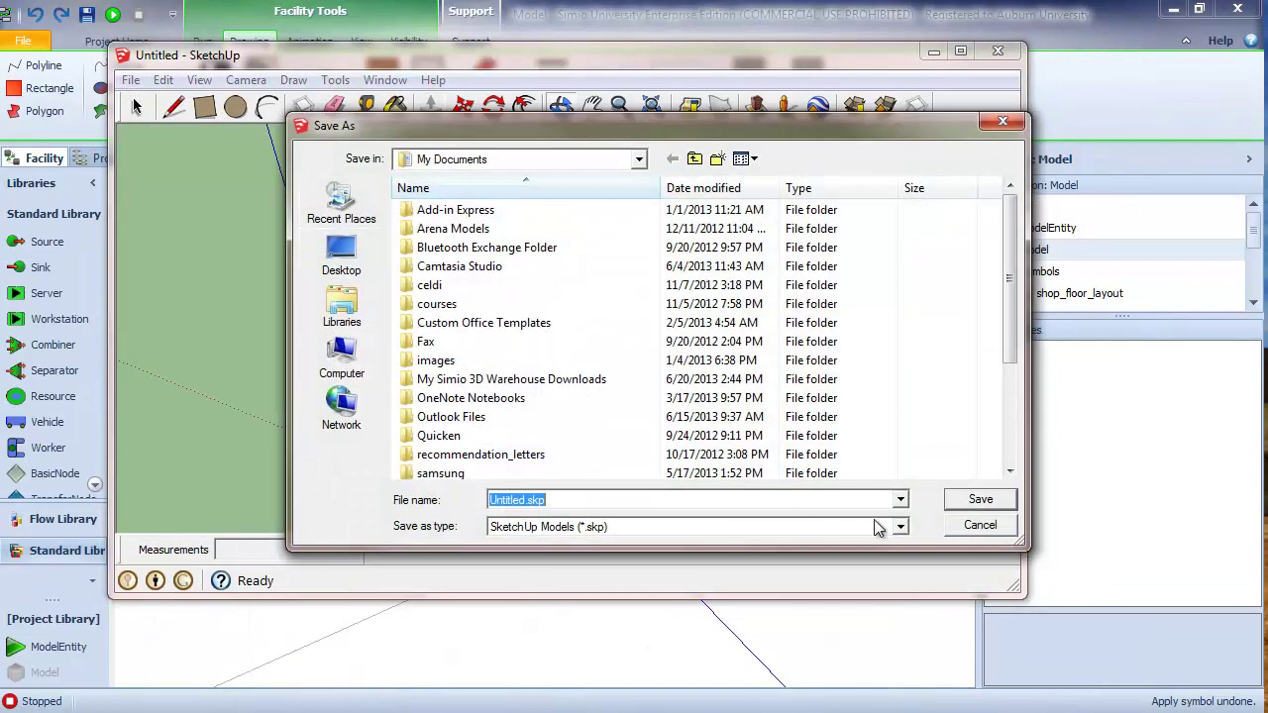
pyautogui.click(980, 501)
pyautogui.click(681, 374)
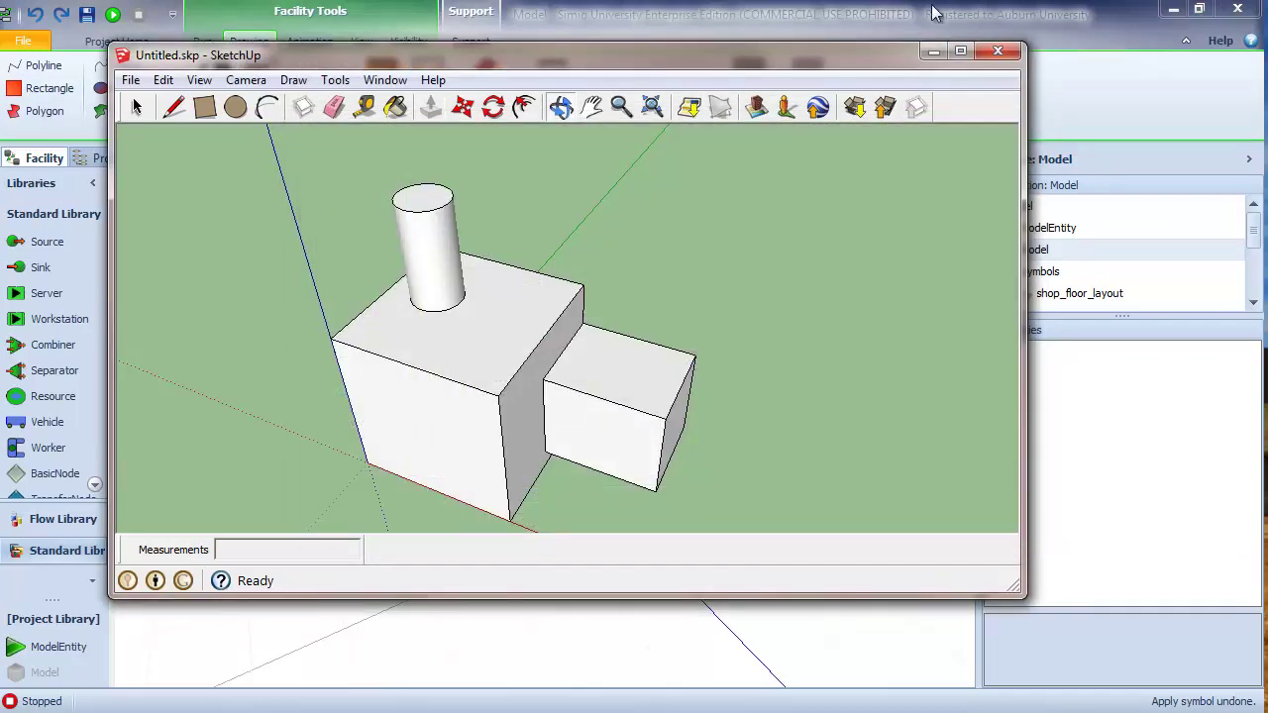
pyautogui.click(866, 20)
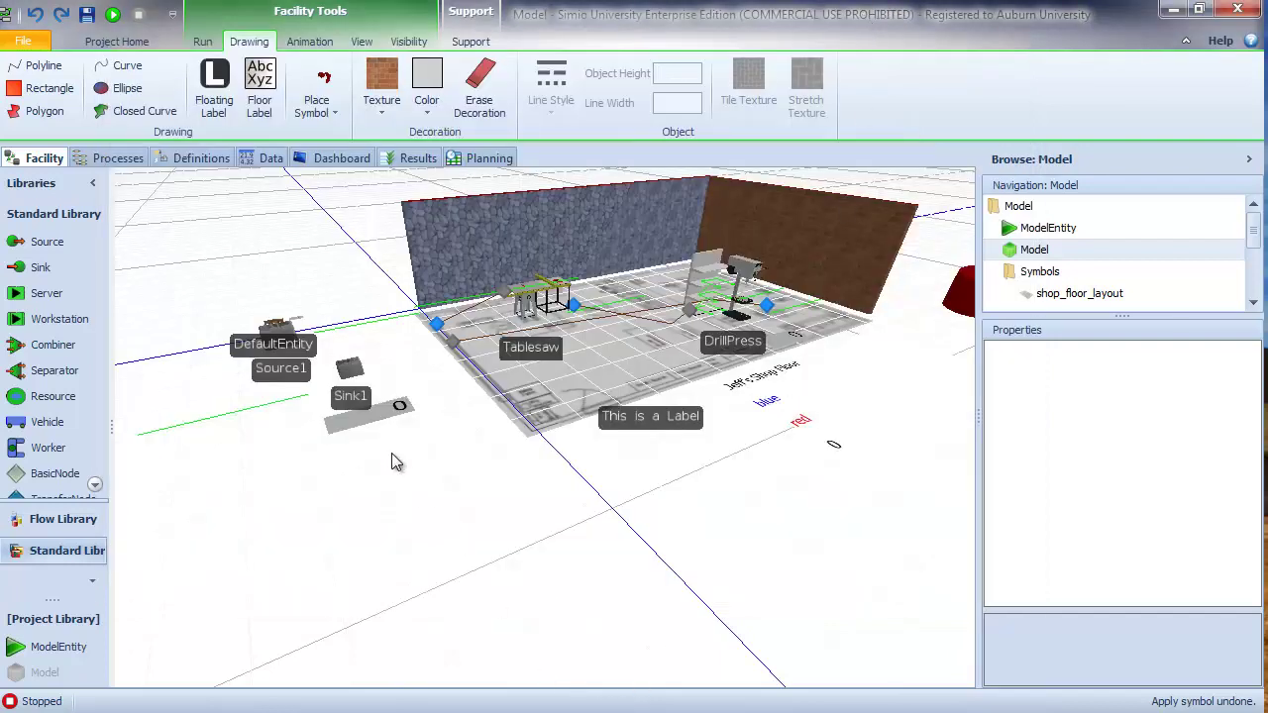
# Step: Import Documents > Untitled.skp as Sink1's symbol, previewing it in 3D before accepting
pyautogui.click(360, 397)
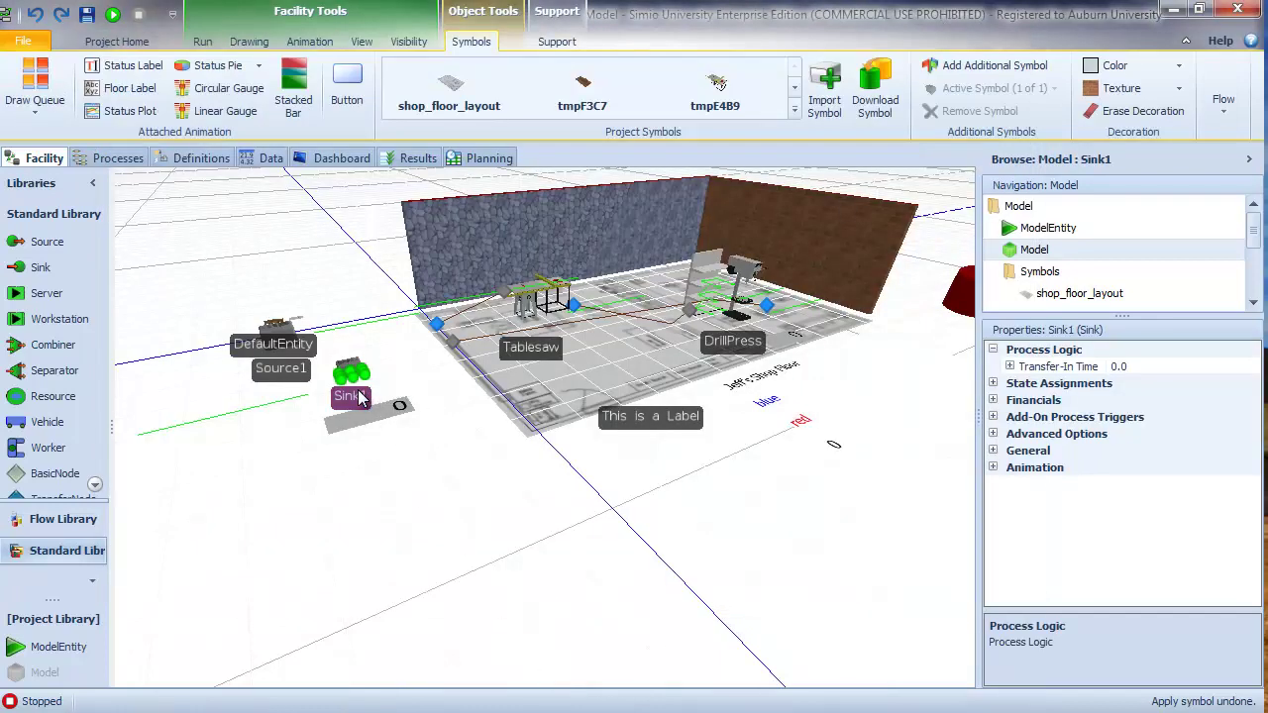
pyautogui.click(837, 114)
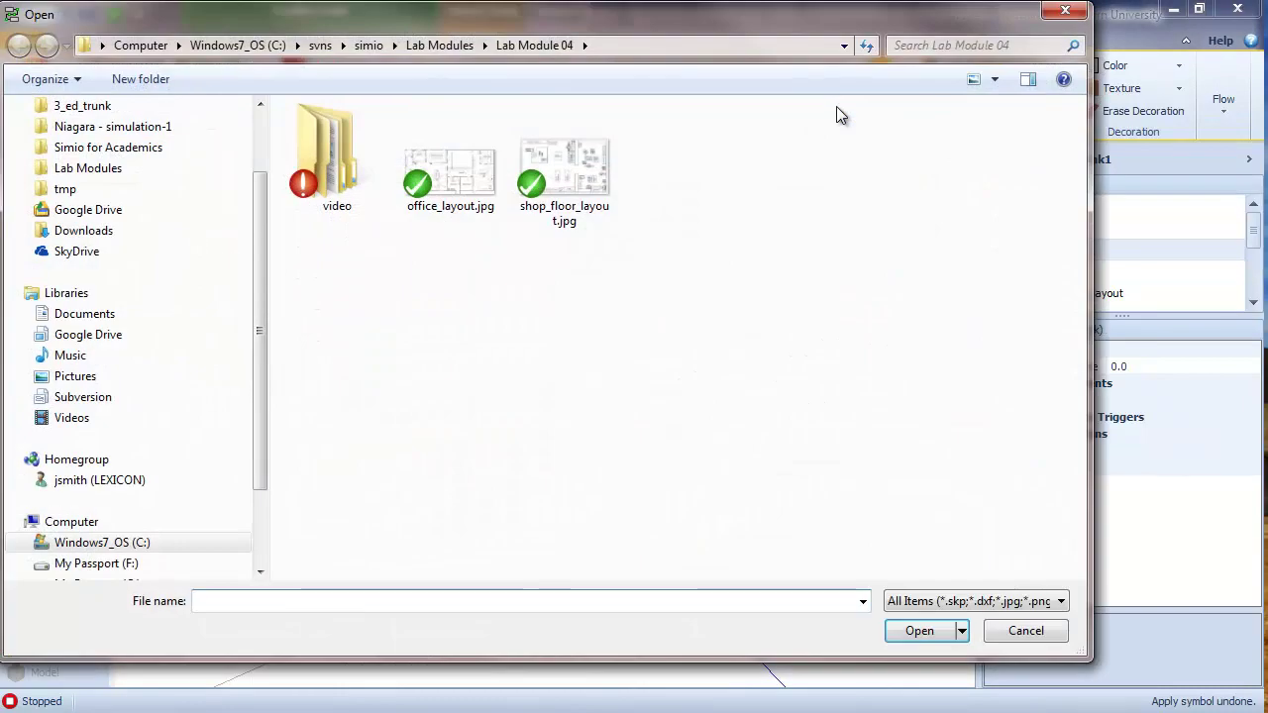
pyautogui.click(102, 316)
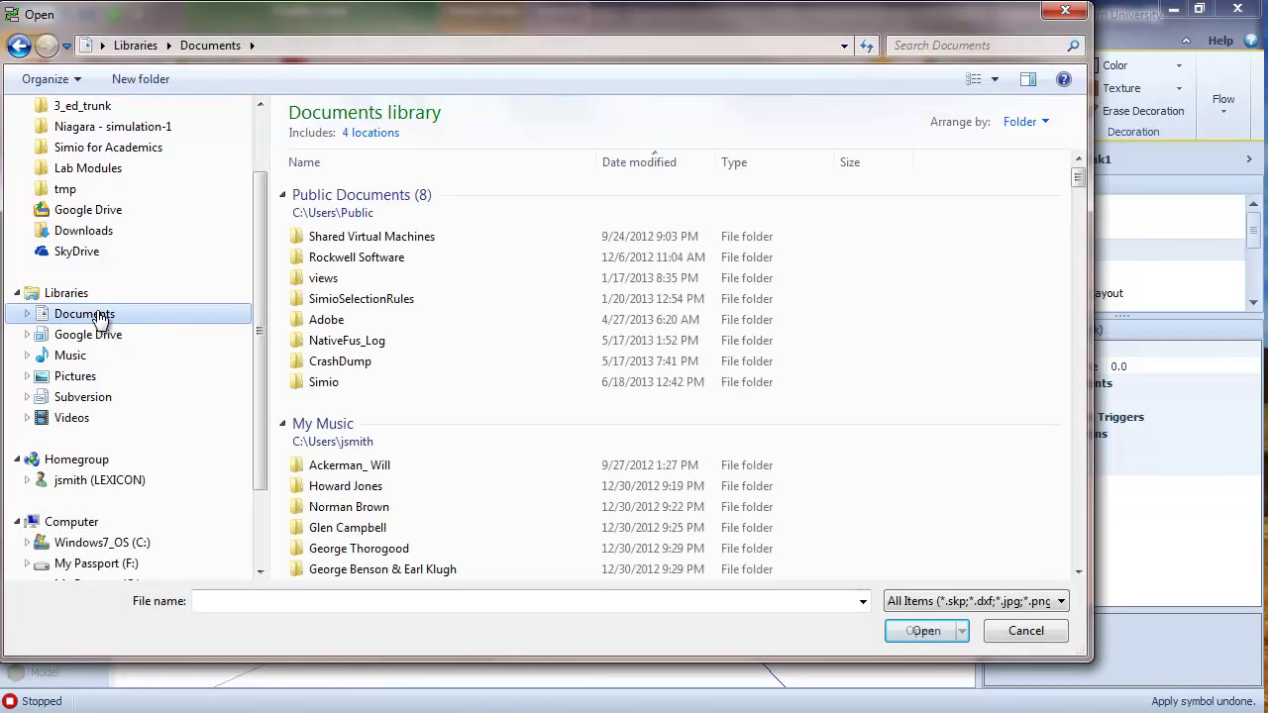
pyautogui.moveTo(1080, 179); pyautogui.dragTo(1104, 560)
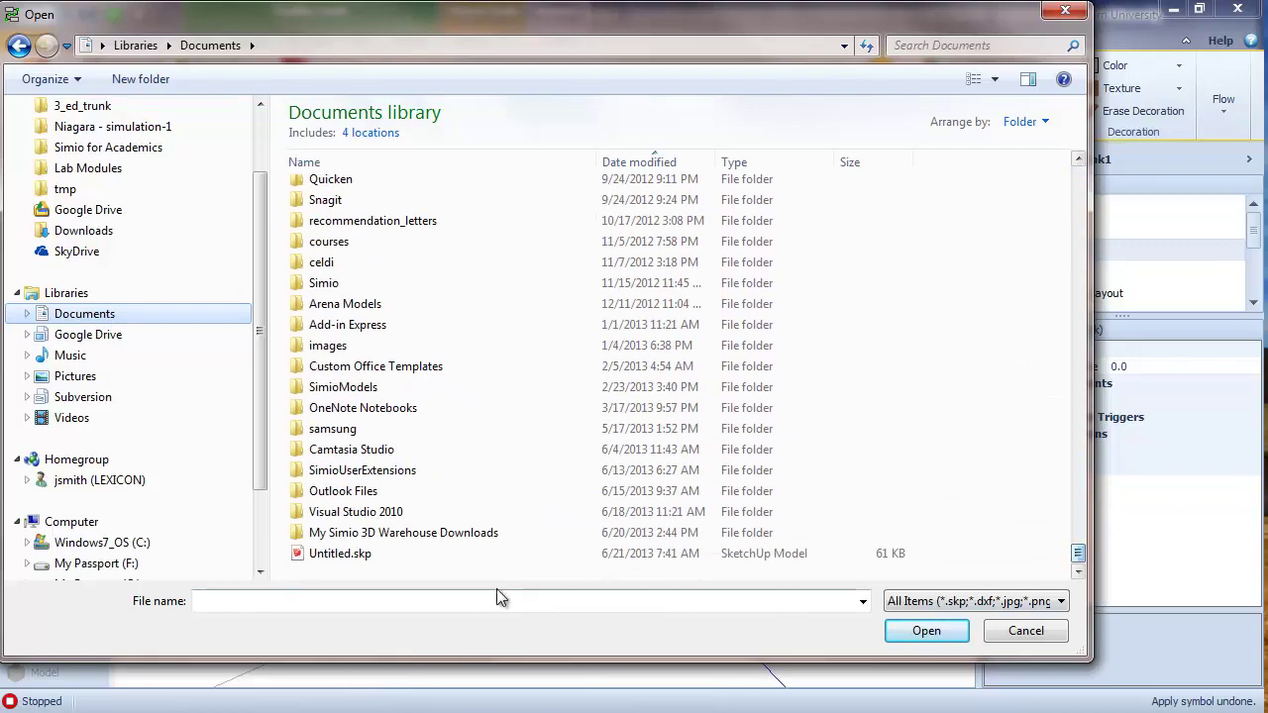
pyautogui.doubleClick(342, 556)
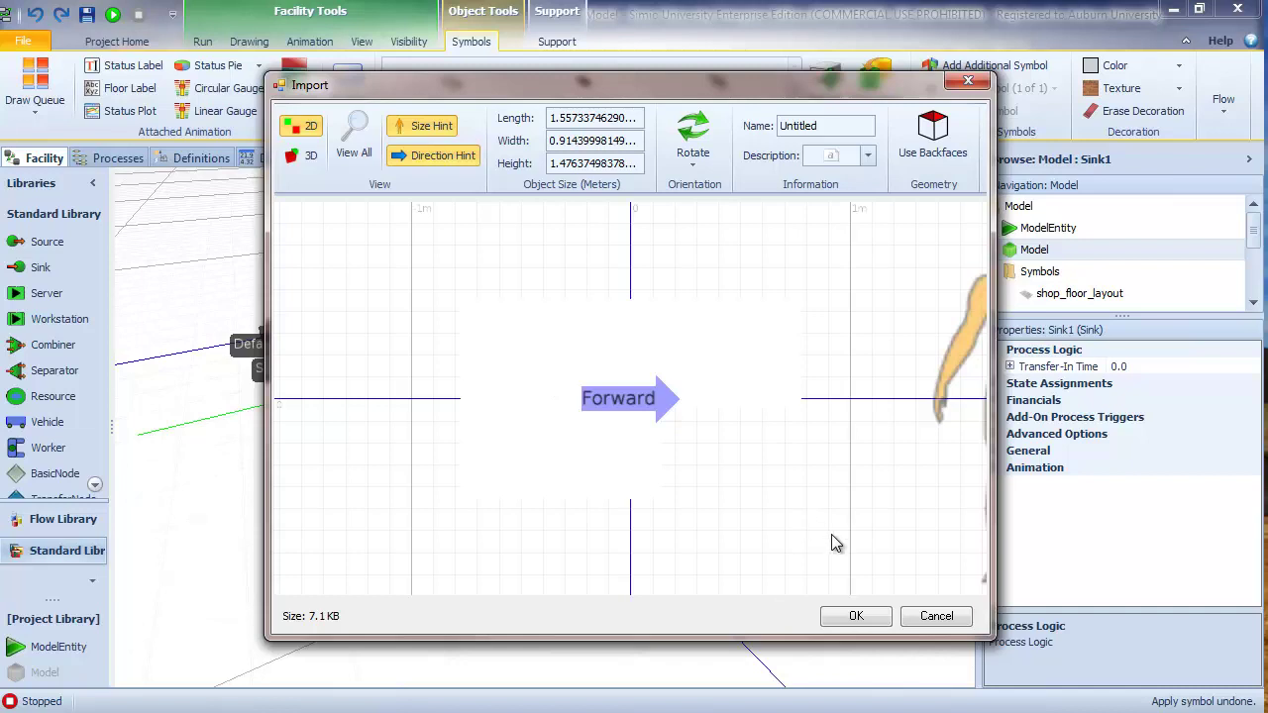
pyautogui.press('3')
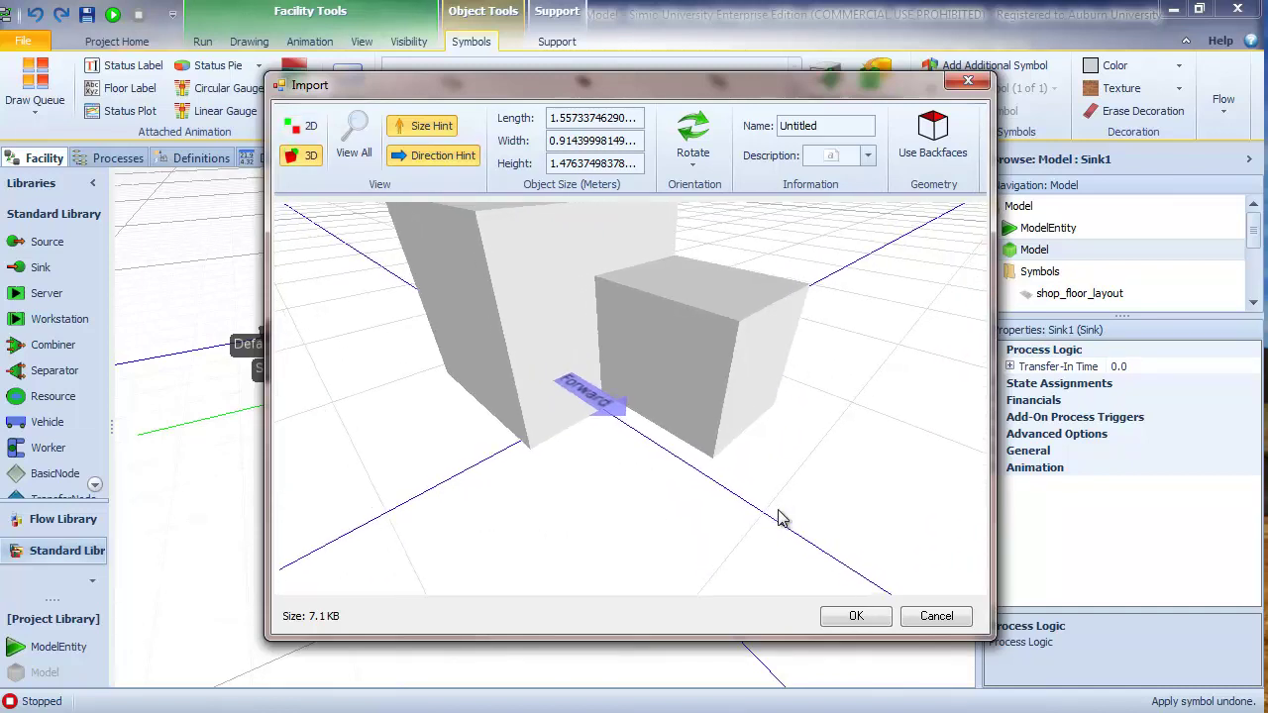
pyautogui.moveTo(782, 514); pyautogui.dragTo(742, 515)
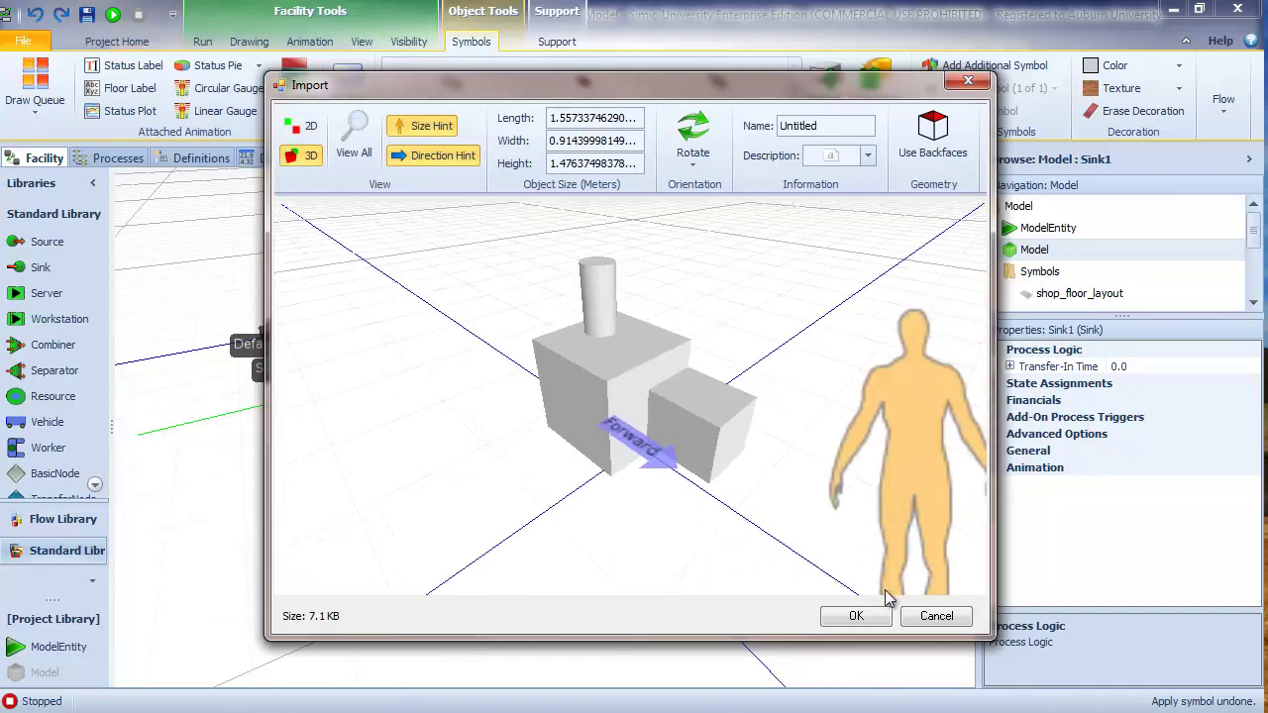
pyautogui.click(856, 616)
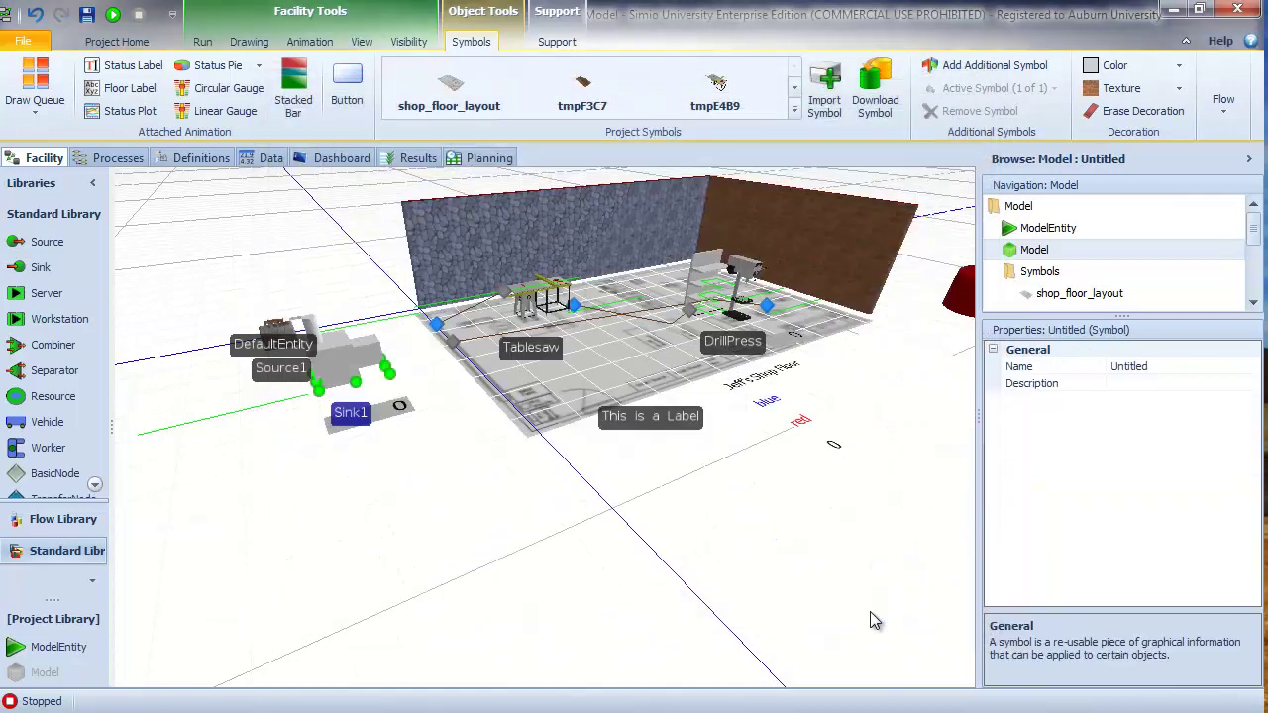
# Step: Apply the imported symbol to Sink1 and color the machine red
pyautogui.click(488, 620)
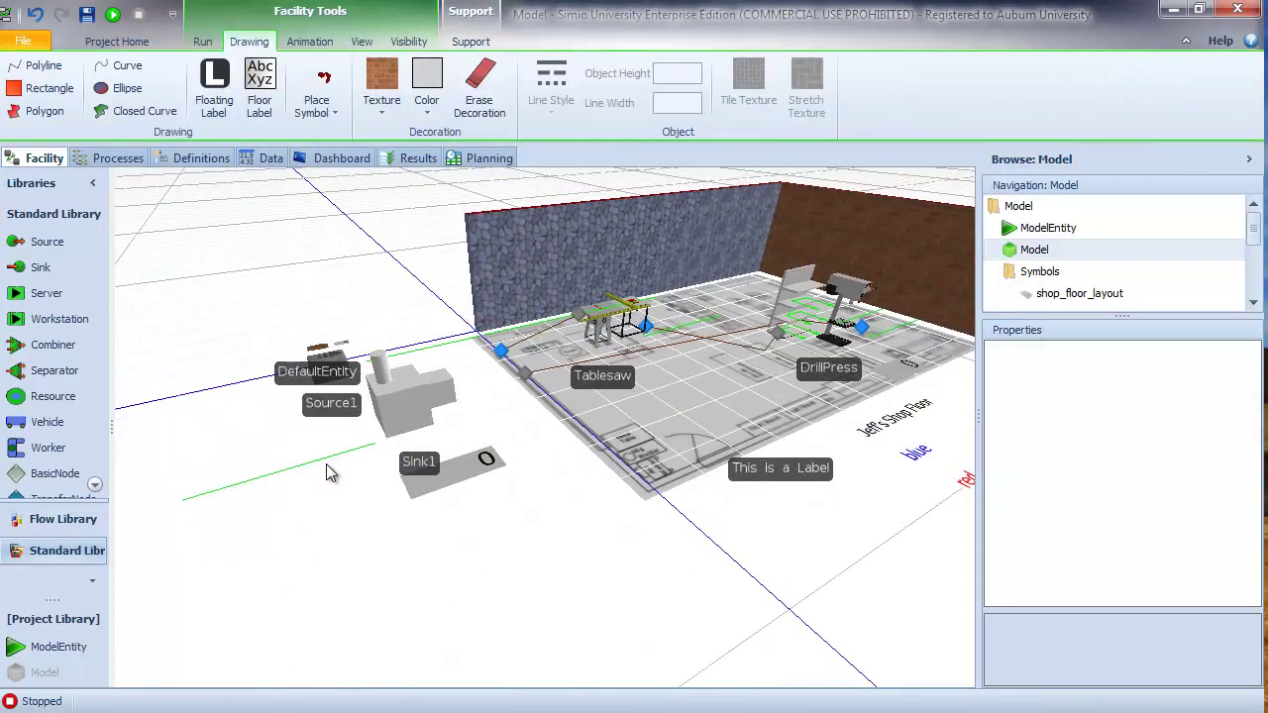
pyautogui.scroll(3, 363, 568)
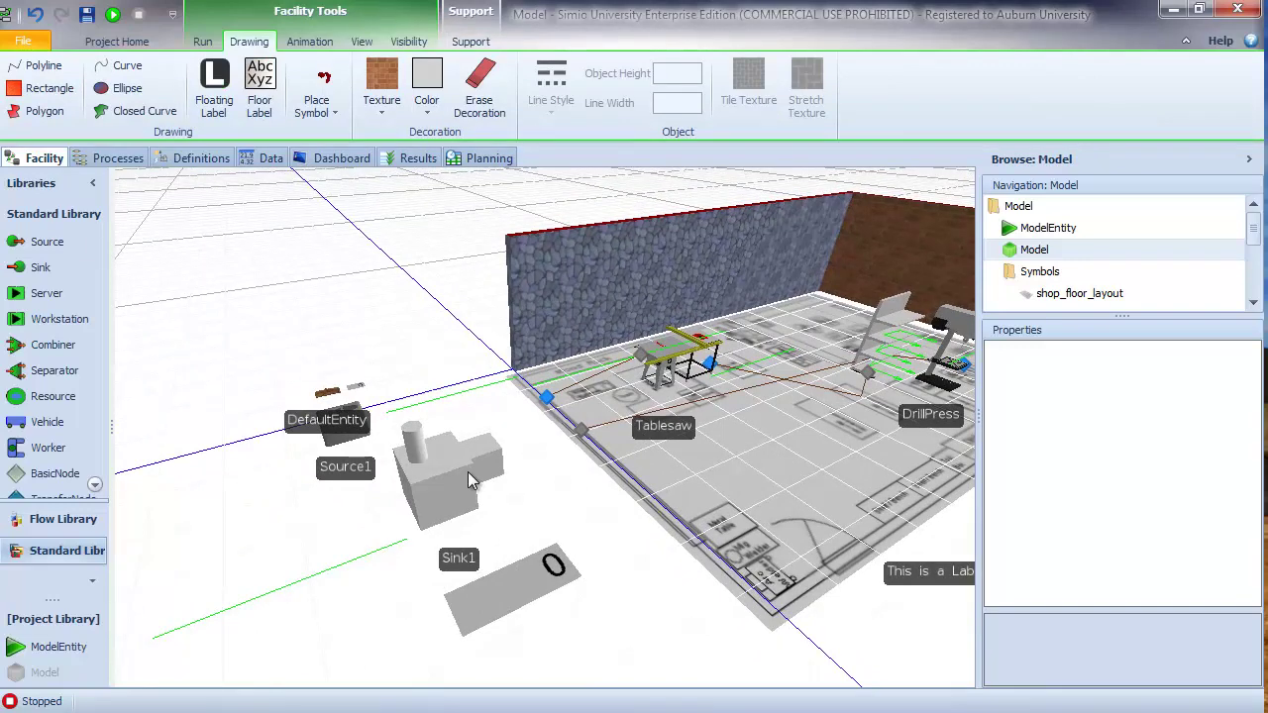
pyautogui.click(457, 475)
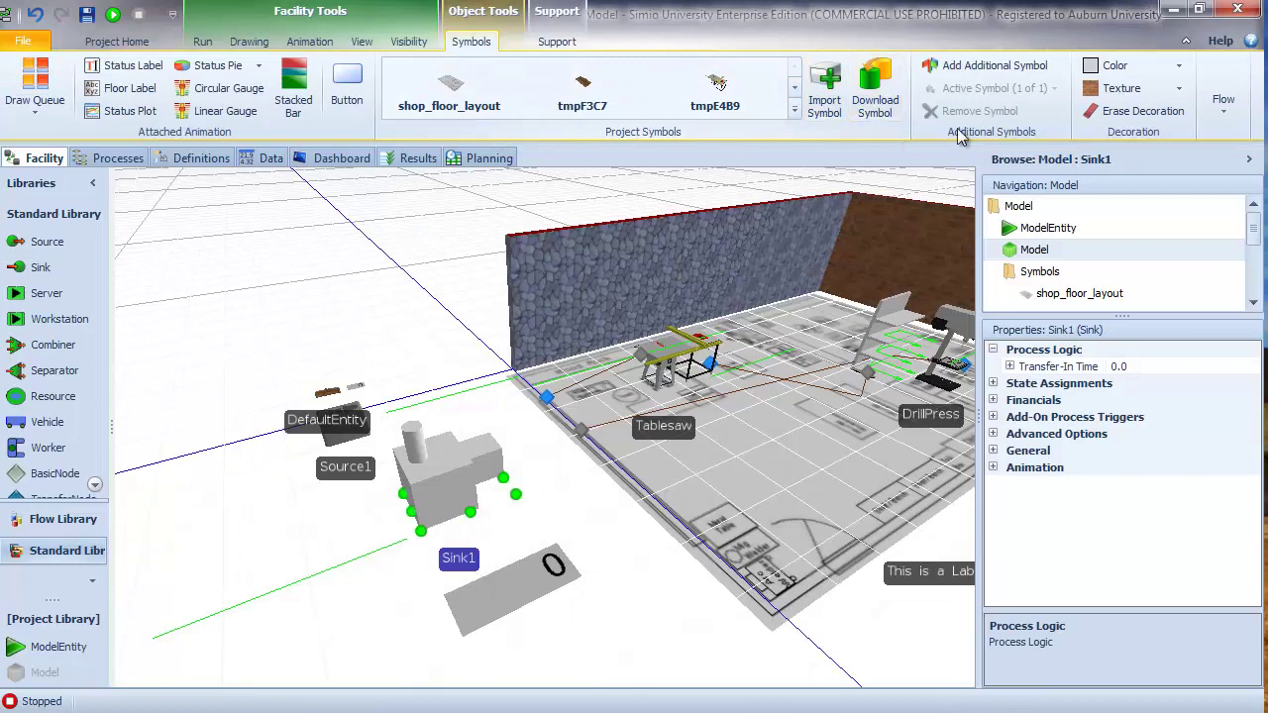
pyautogui.click(1178, 65)
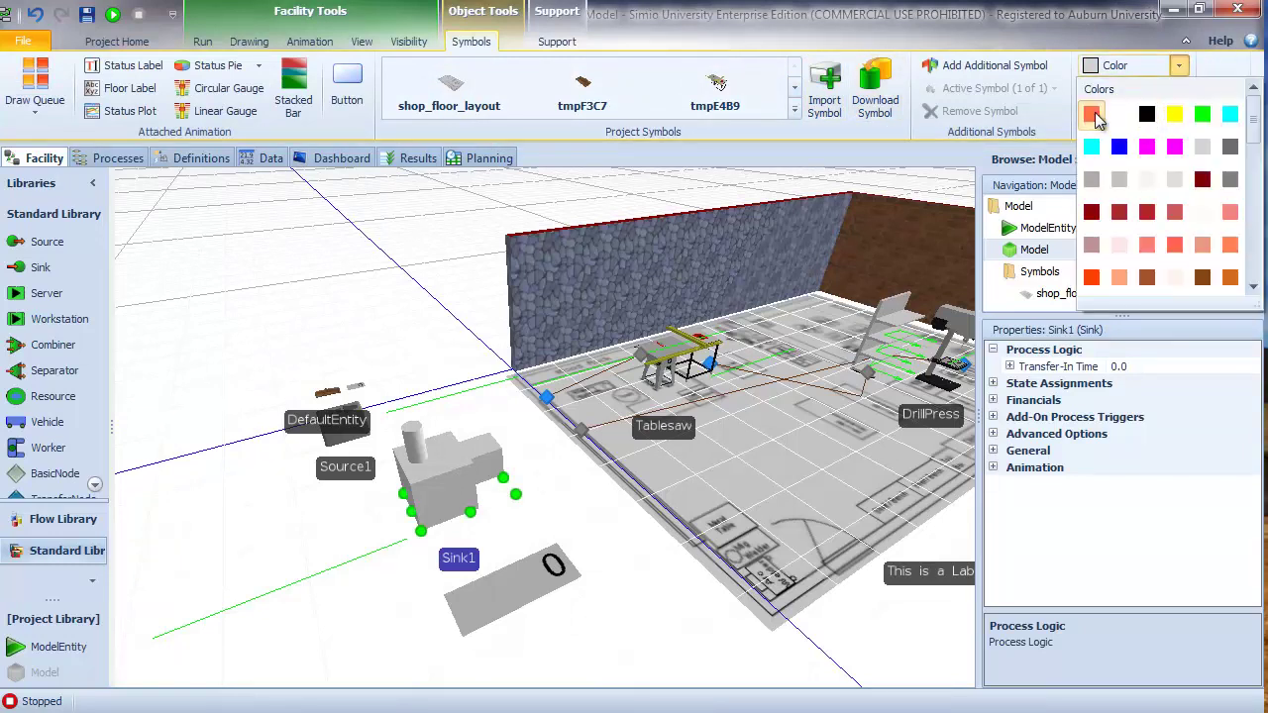
pyautogui.click(1095, 114)
pyautogui.click(455, 485)
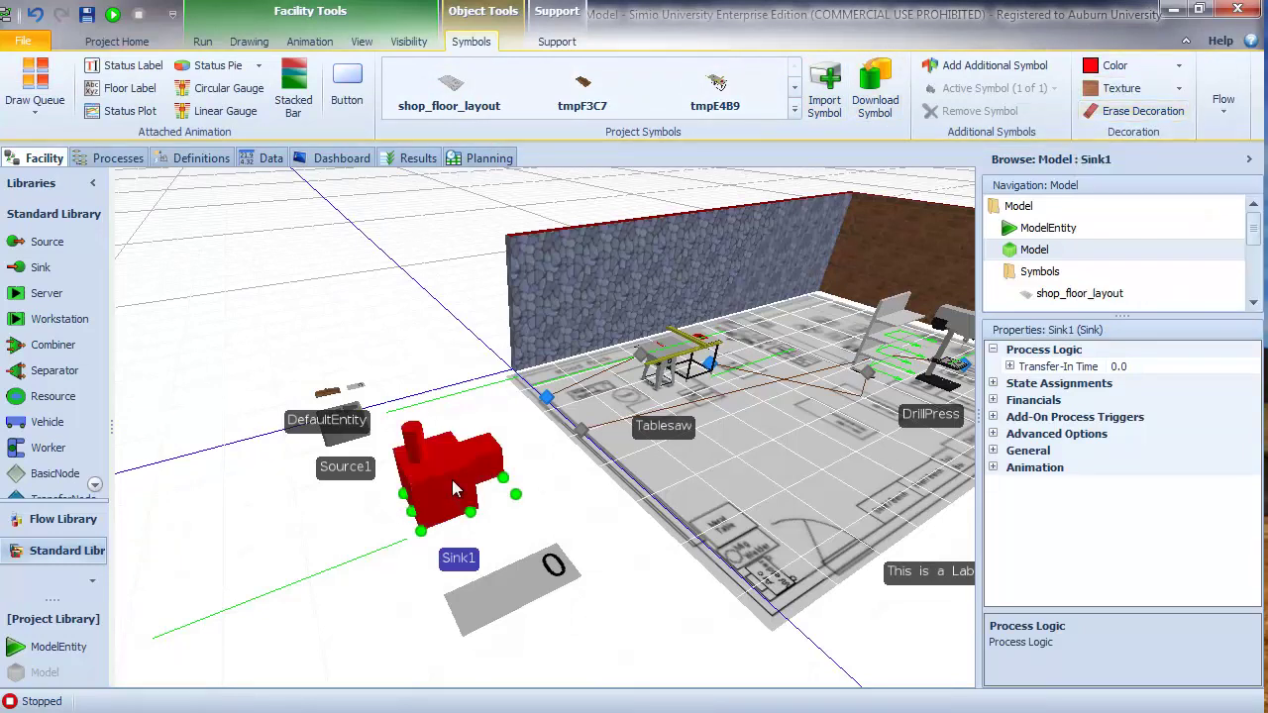
# Step: Add another symbol to Sink1, make symbol 2 of 3 active, and color it blue
pyautogui.click(1008, 70)
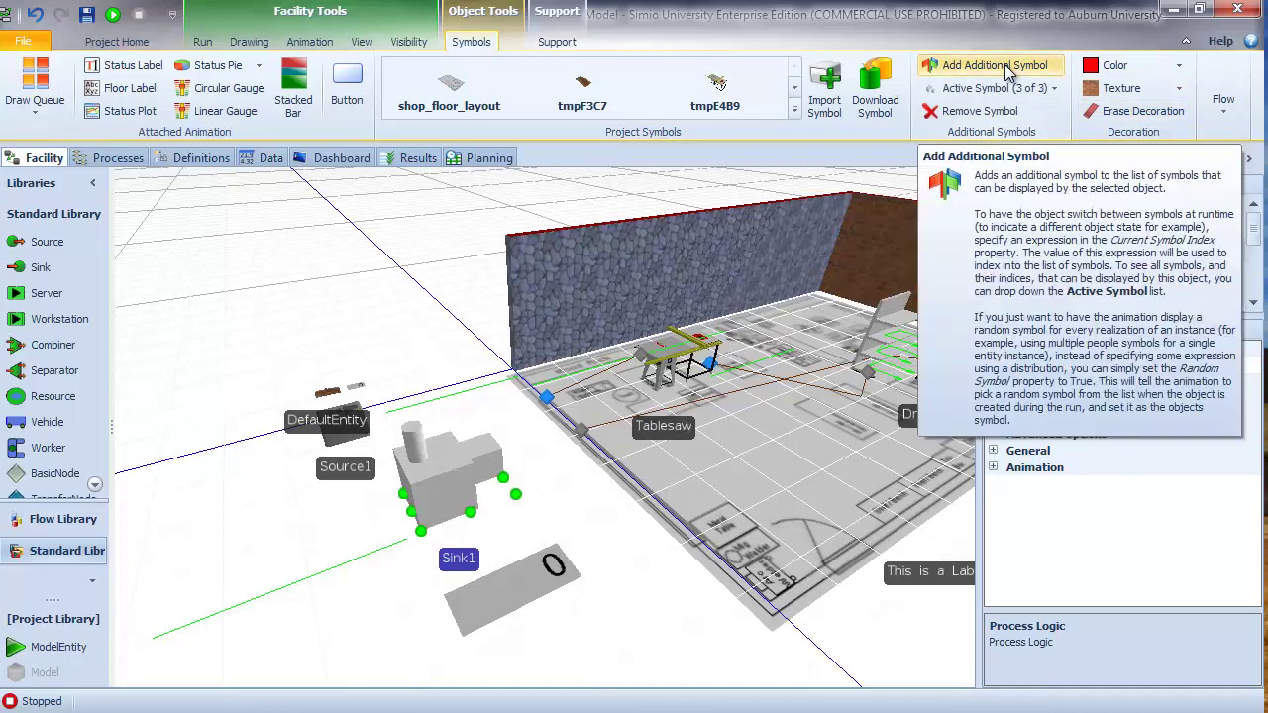
pyautogui.click(1056, 89)
pyautogui.click(966, 208)
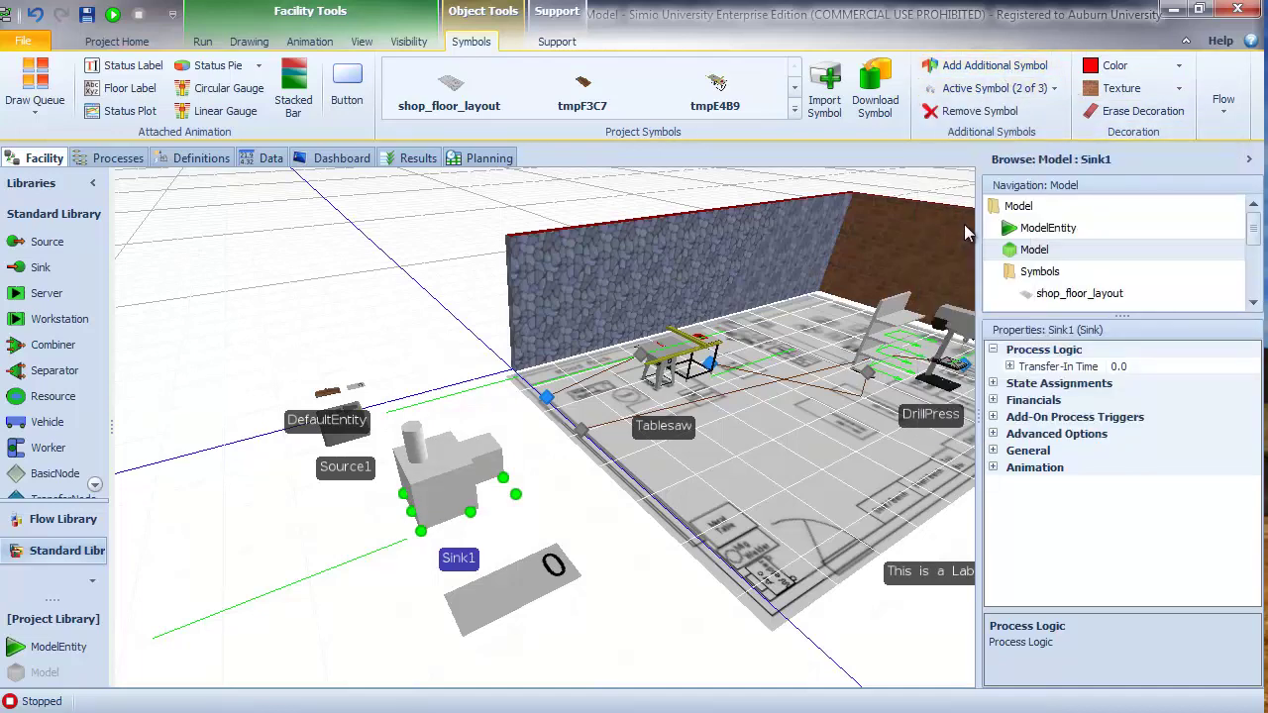
pyautogui.click(1180, 65)
pyautogui.click(1117, 139)
pyautogui.click(448, 470)
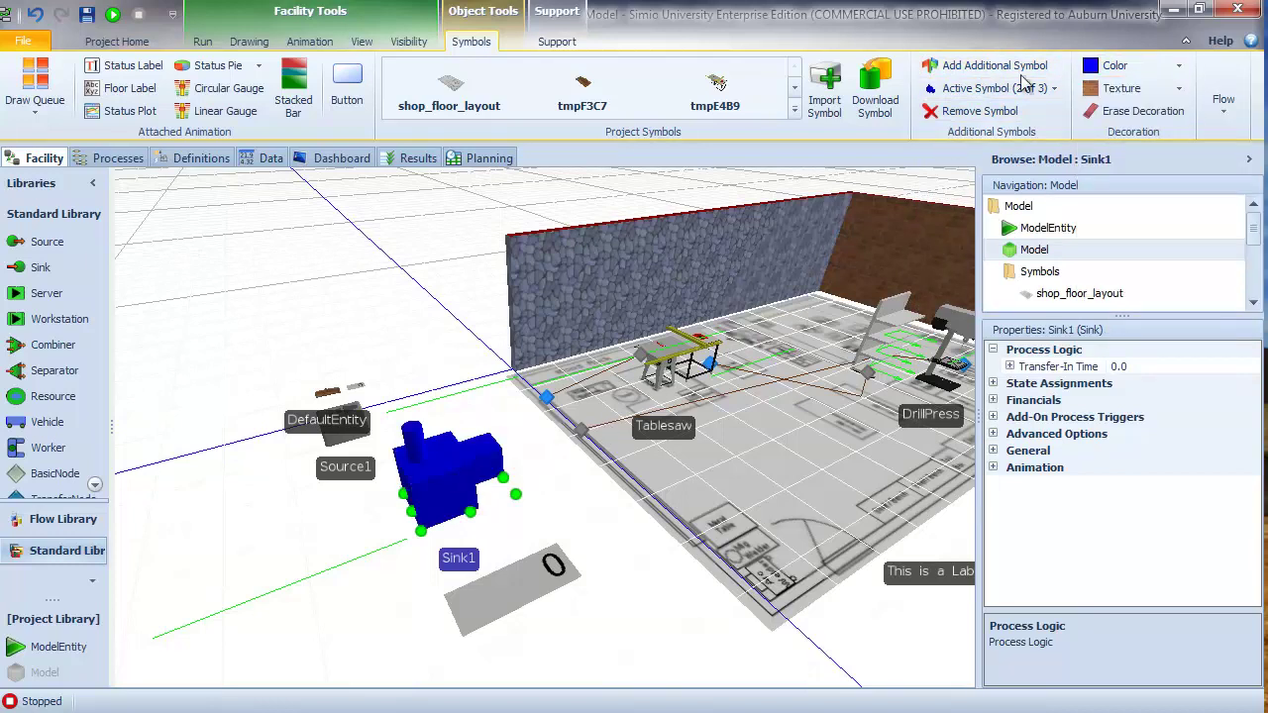
pyautogui.click(1056, 88)
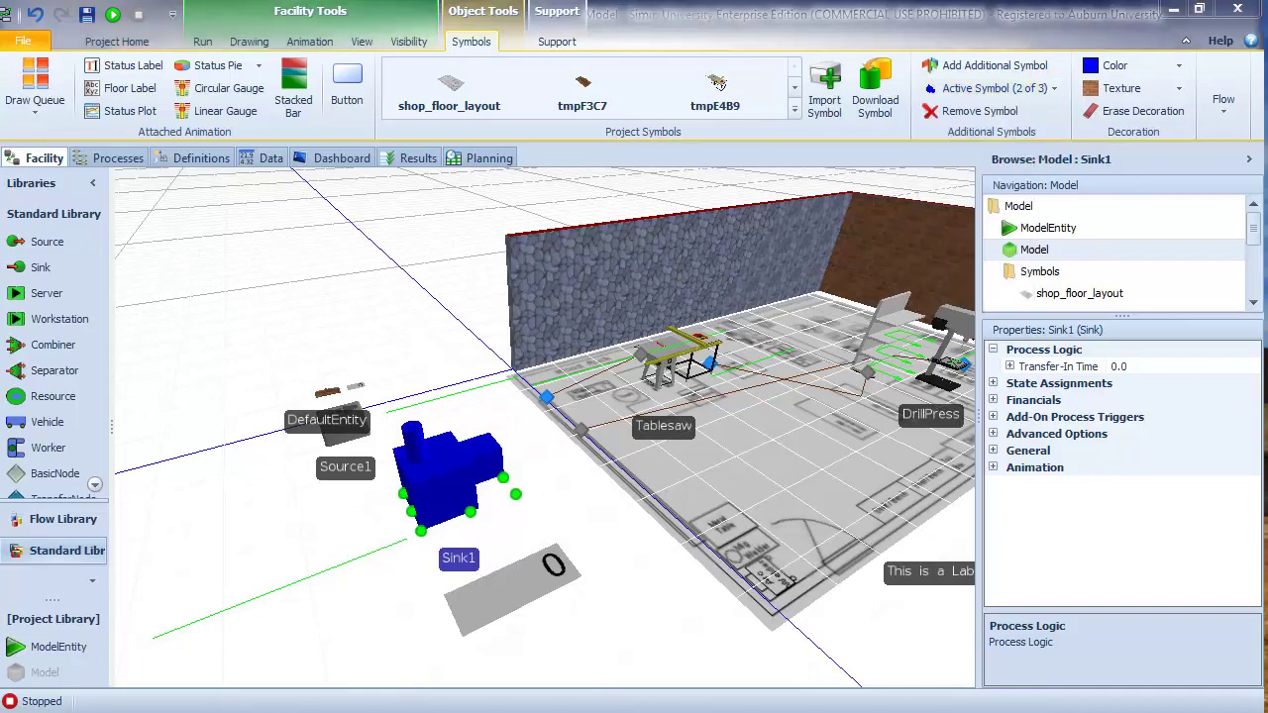
pyautogui.hotkey('alt', 'Tab')
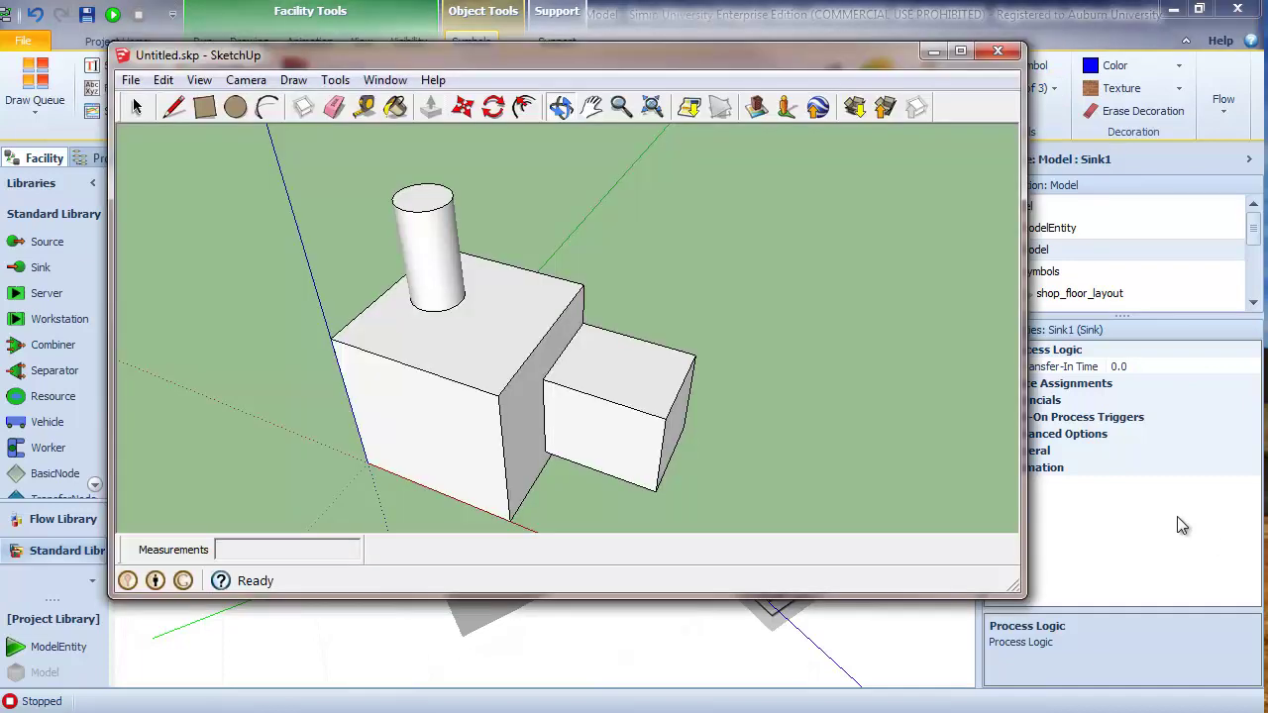
# Step: Exit SketchUp via File > Exit and rotate the running Simio woodshop facility view
pyautogui.click(132, 81)
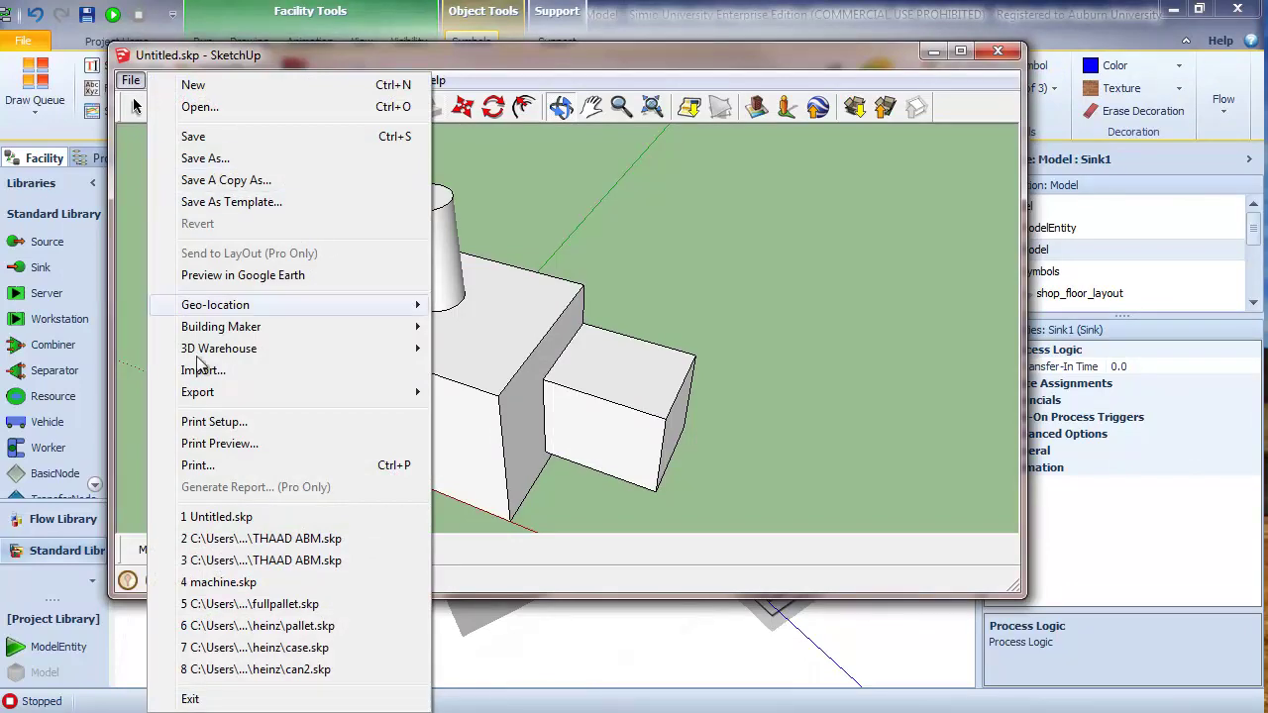
pyautogui.click(190, 698)
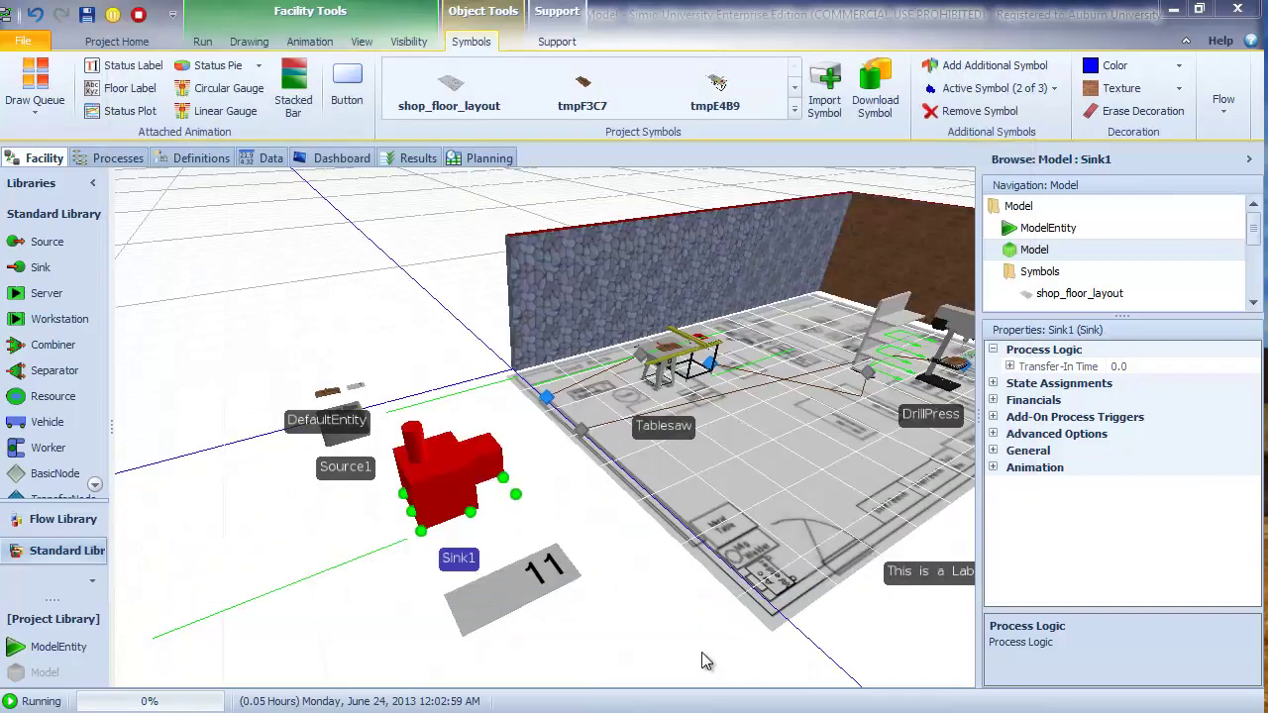
pyautogui.moveTo(693, 594)
pyautogui.mouseDown(button='right')
pyautogui.moveTo(614, 634)
pyautogui.moveTo(439, 580)
pyautogui.mouseUp(button='right')
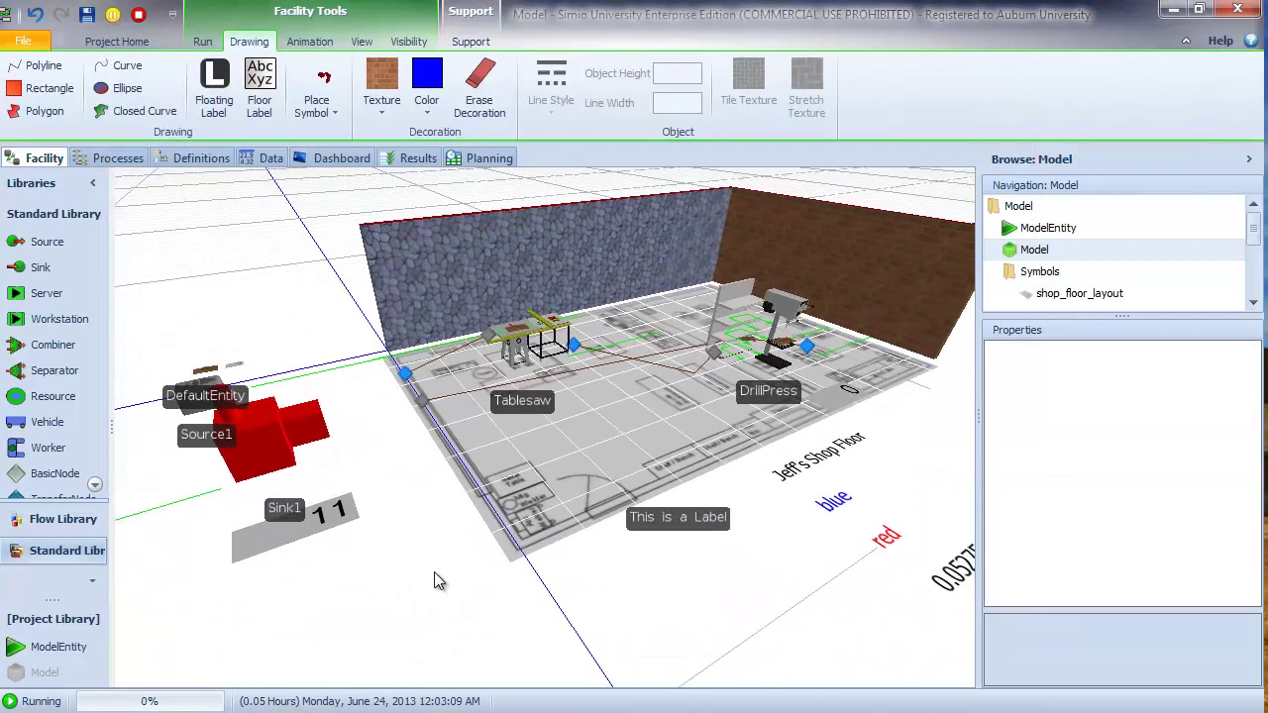
pyautogui.moveTo(729, 602); pyautogui.dragTo(487, 612, button='right')
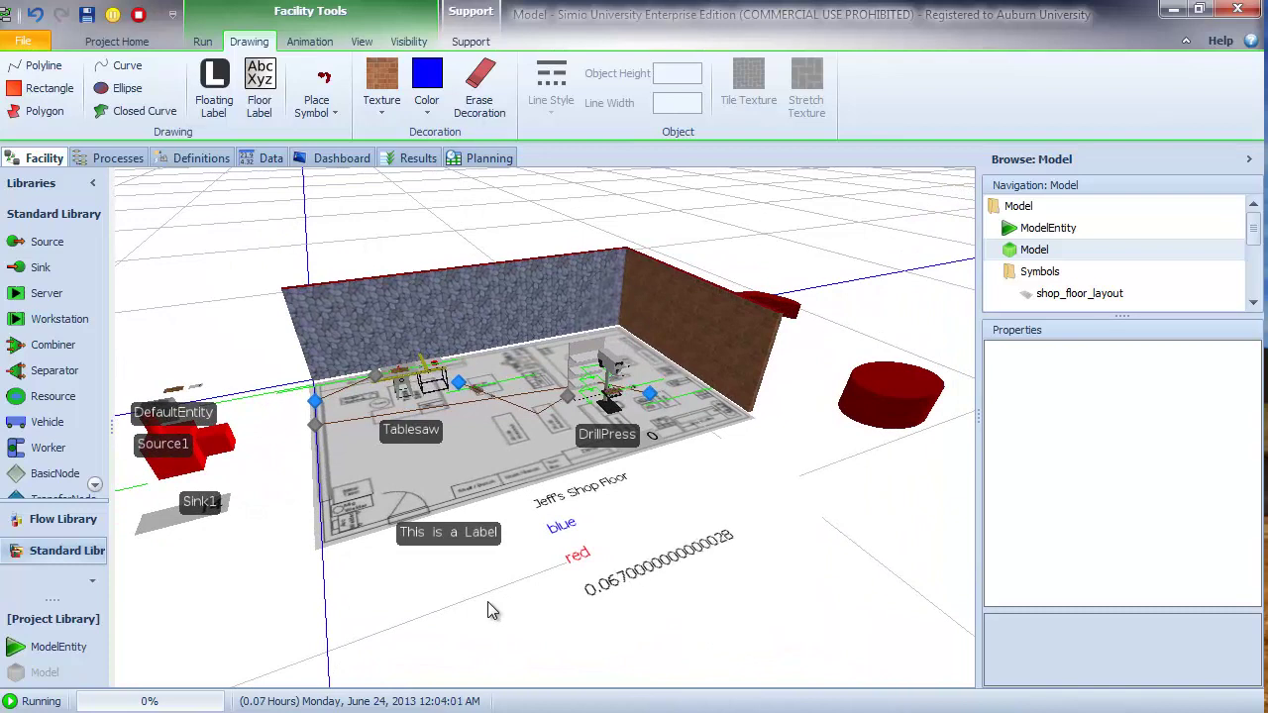